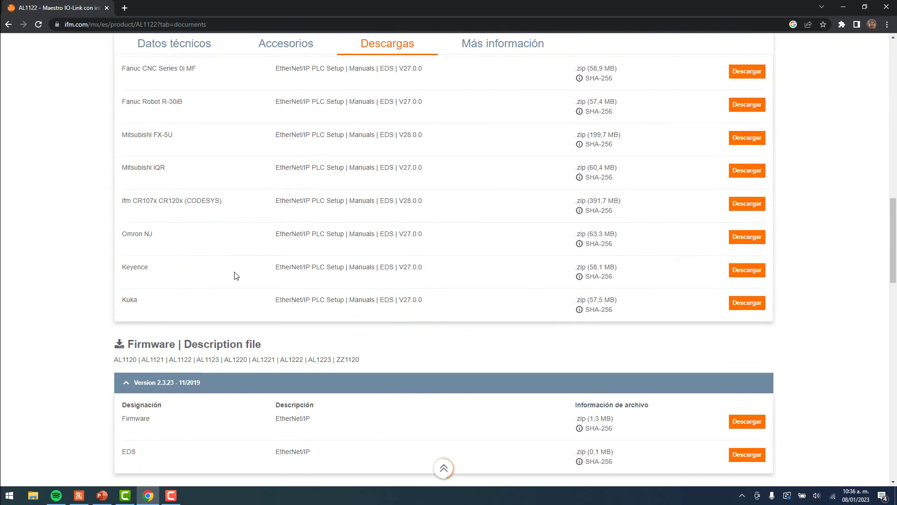
- Download the Keyence EtherNet/IP startup package for the AL1122, accepting the general terms and privacy policy
{"action": "left_click", "coordinate": [758, 274]}
{"action": "left_click", "coordinate": [121, 261]}
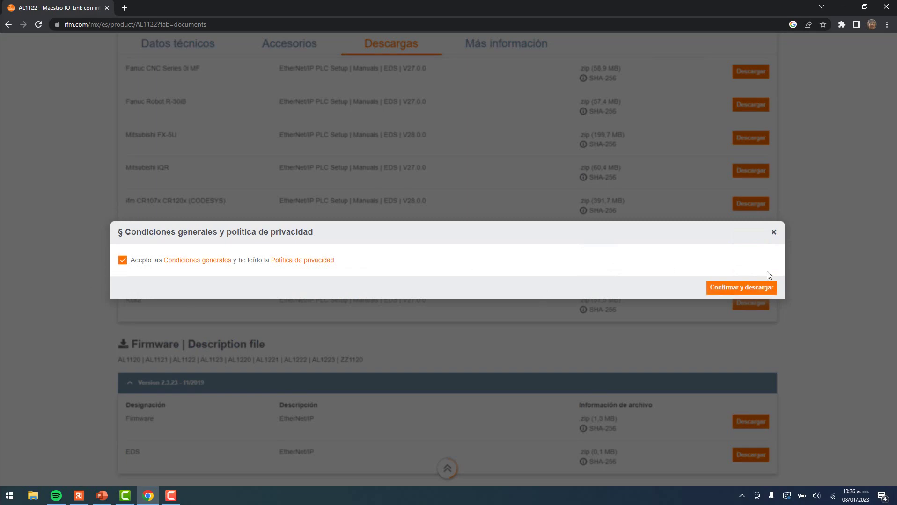
{"action": "left_click", "coordinate": [750, 288]}
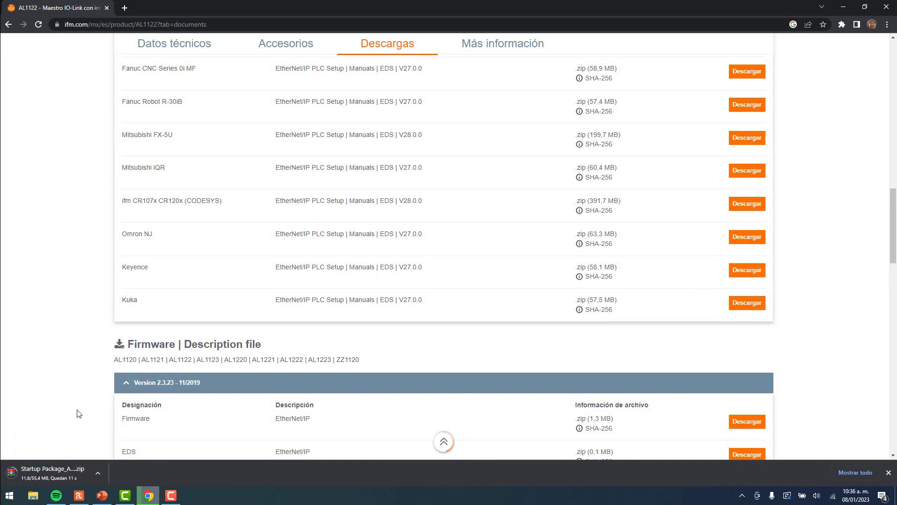
- Search the ifm site for al2341 and open the AL2341 product page
{"action": "scroll", "coordinate": [79, 414], "scroll_direction": "up", "scroll_amount": 15}
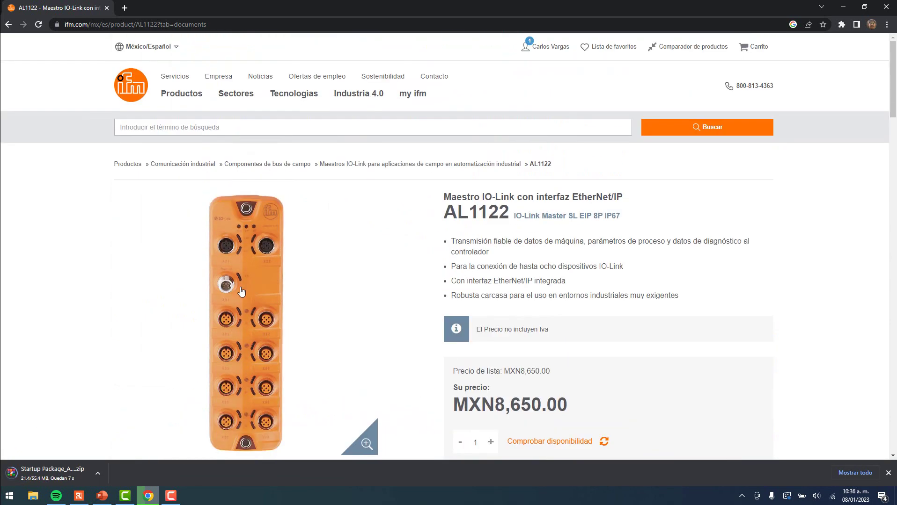
{"action": "left_click", "coordinate": [282, 129]}
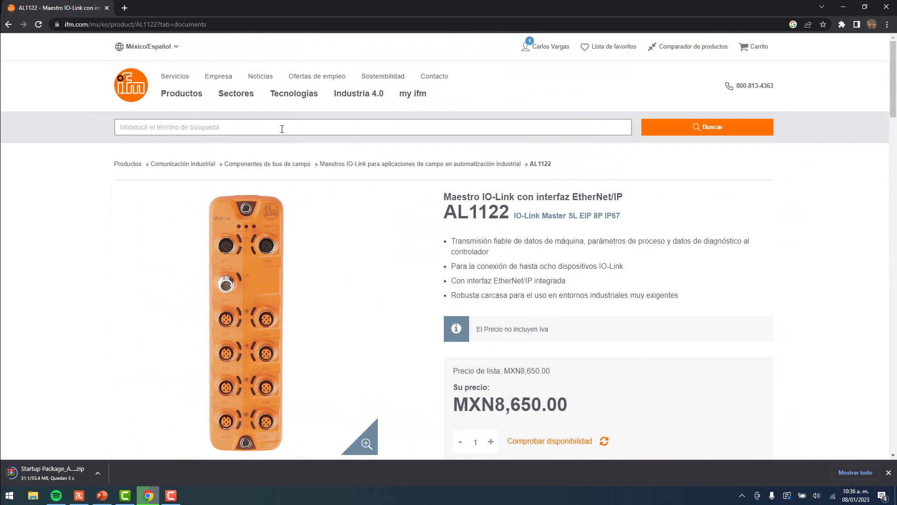
{"action": "type", "text": "al2341"}
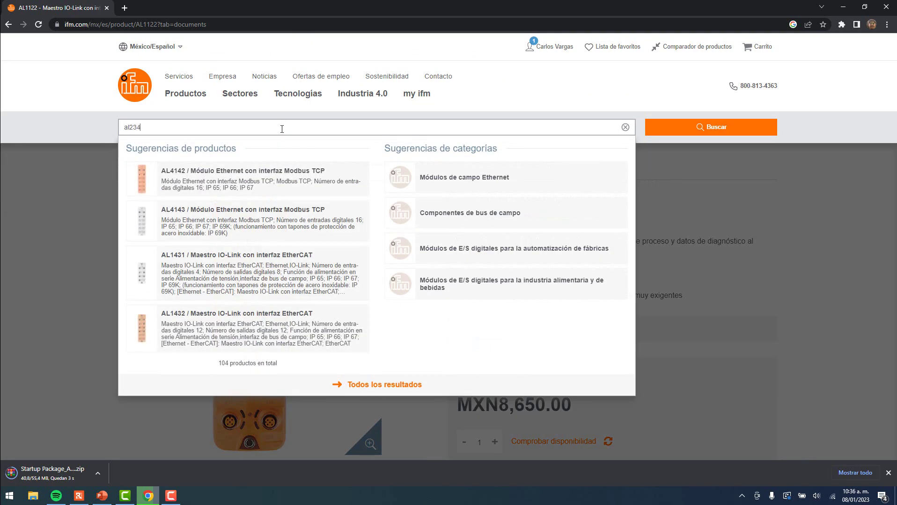
{"action": "left_click", "coordinate": [171, 183]}
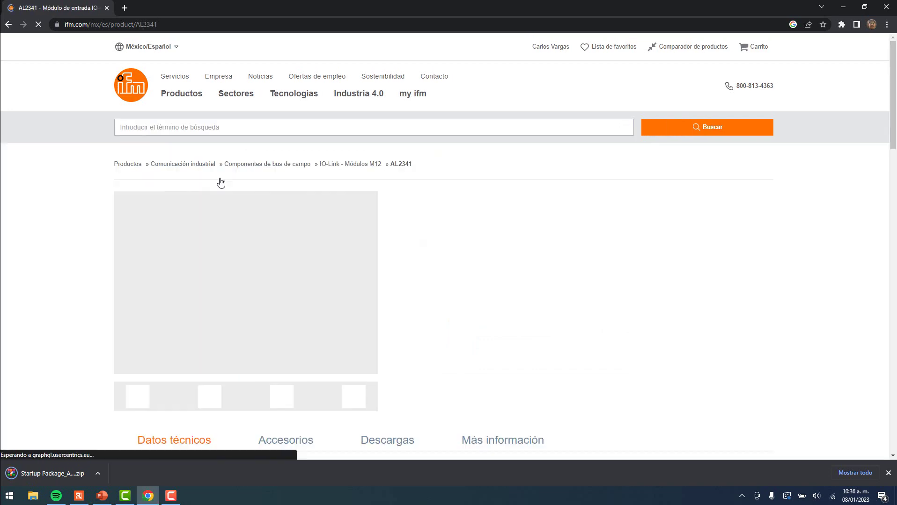
- Open the English IO-Link Interface Description PDF from the AL2341 downloads
{"action": "scroll", "coordinate": [430, 286], "scroll_direction": "down", "scroll_amount": 9}
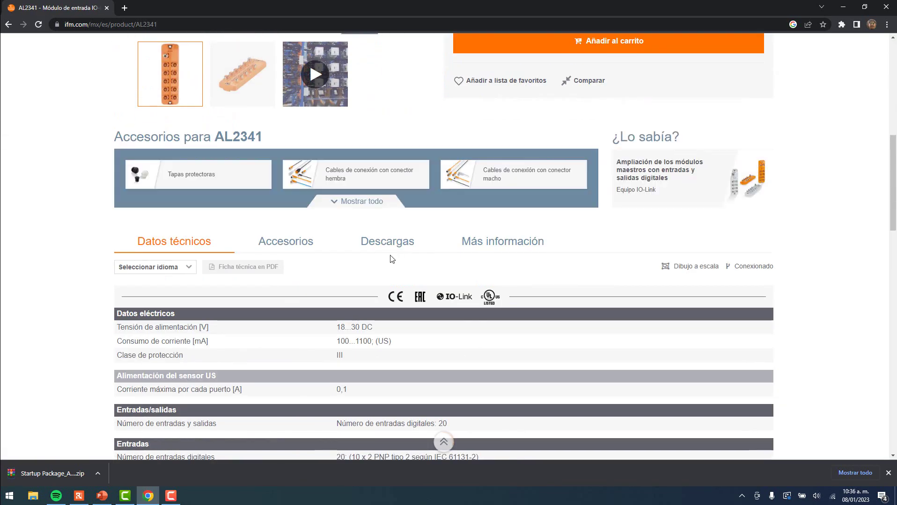
{"action": "left_click", "coordinate": [393, 251]}
{"action": "scroll", "coordinate": [159, 365], "scroll_direction": "down", "scroll_amount": 2}
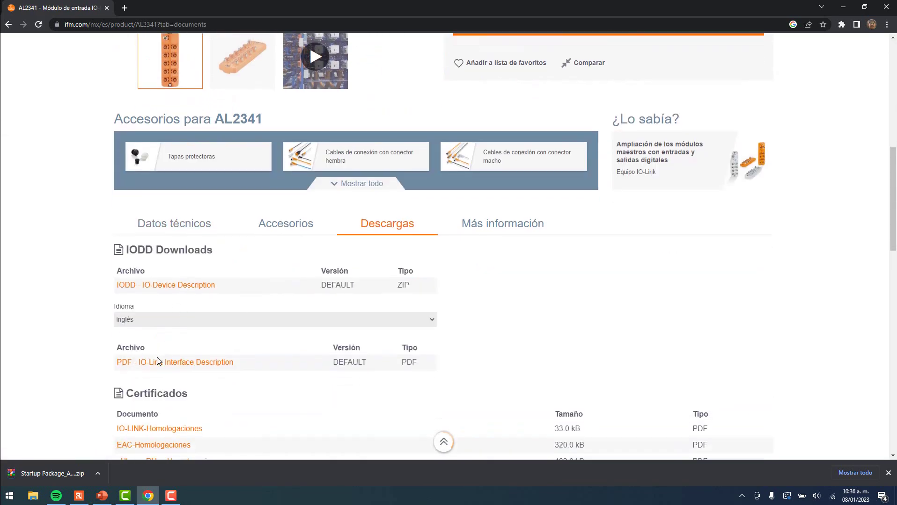
{"action": "left_click", "coordinate": [162, 291]}
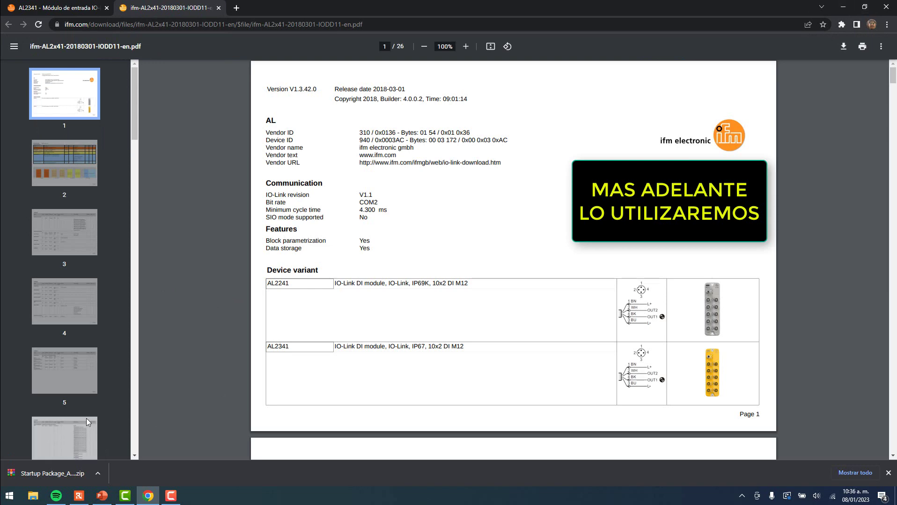
- Cut the downloaded Keyence startup package zip from Descargas and go to the Práctica_166 KV8000 & IFM IOLink folder
{"action": "left_click", "coordinate": [99, 474]}
{"action": "left_click", "coordinate": [128, 443]}
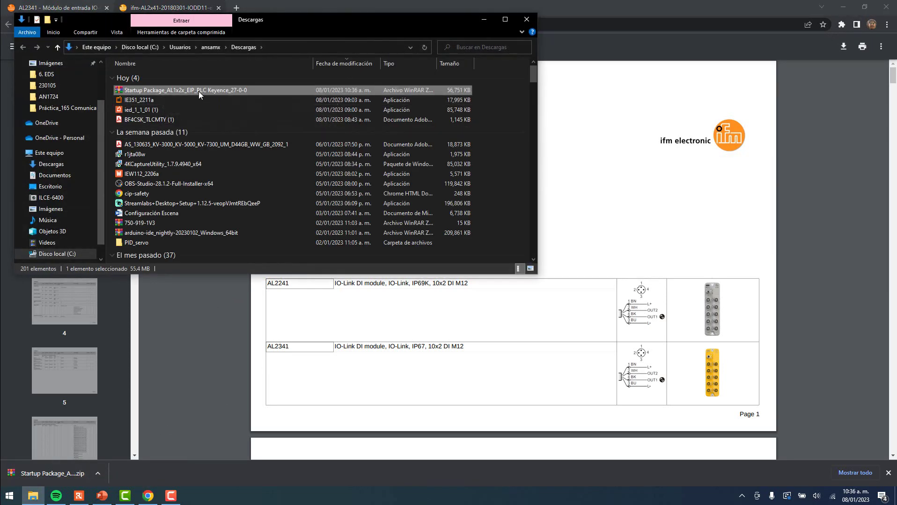
{"action": "key", "text": "ctrl+x"}
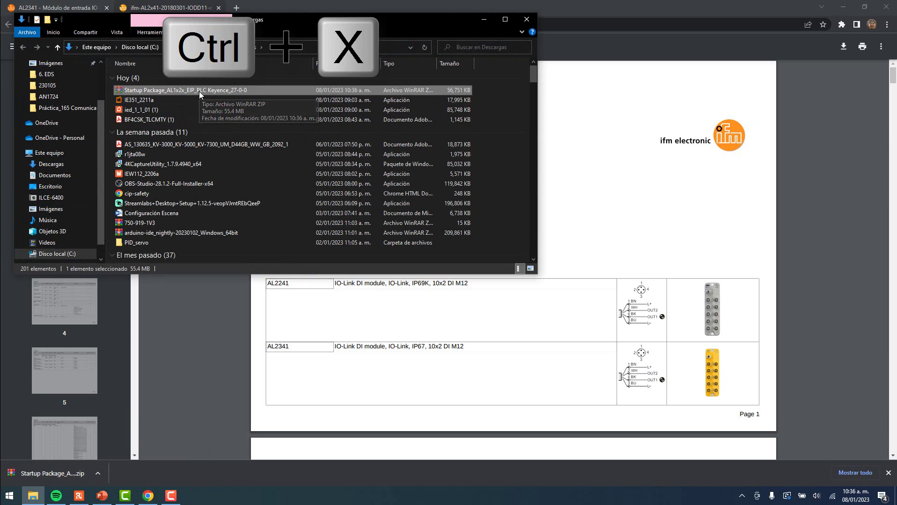
{"action": "left_click", "coordinate": [64, 109]}
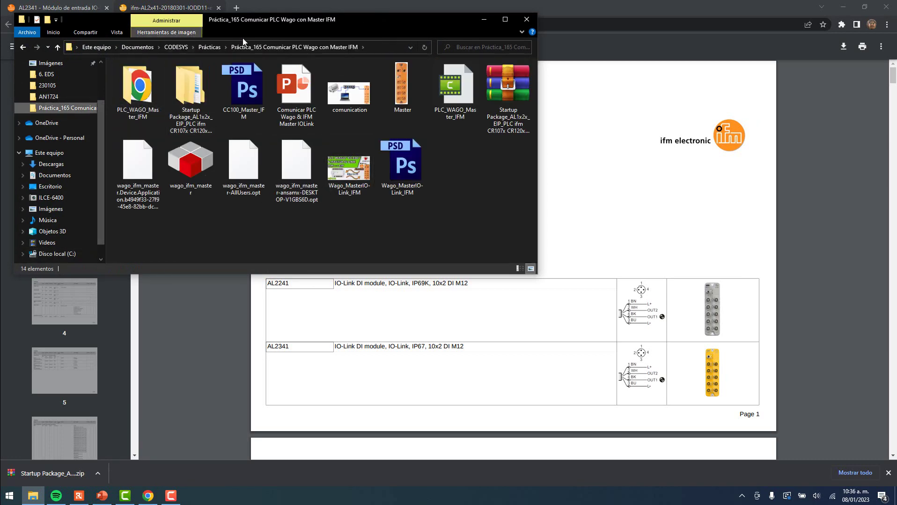
{"action": "left_click", "coordinate": [211, 48]}
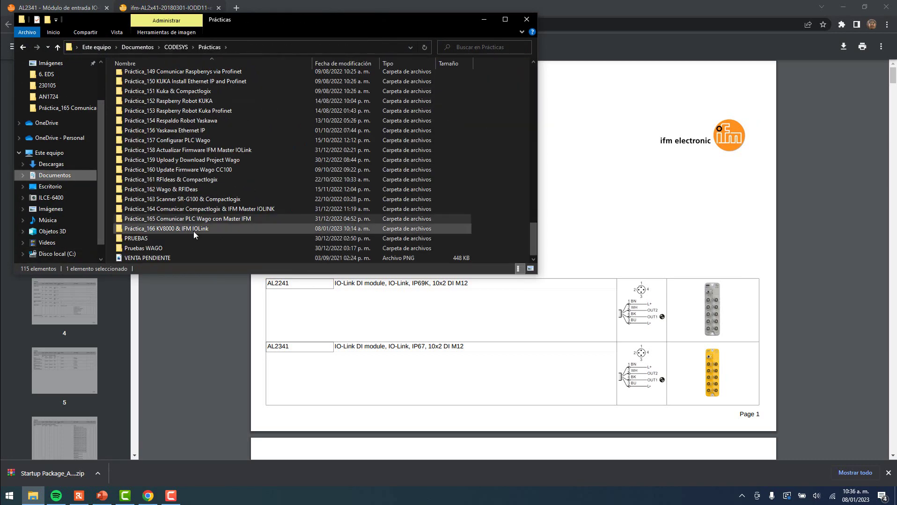
{"action": "double_click", "coordinate": [176, 229]}
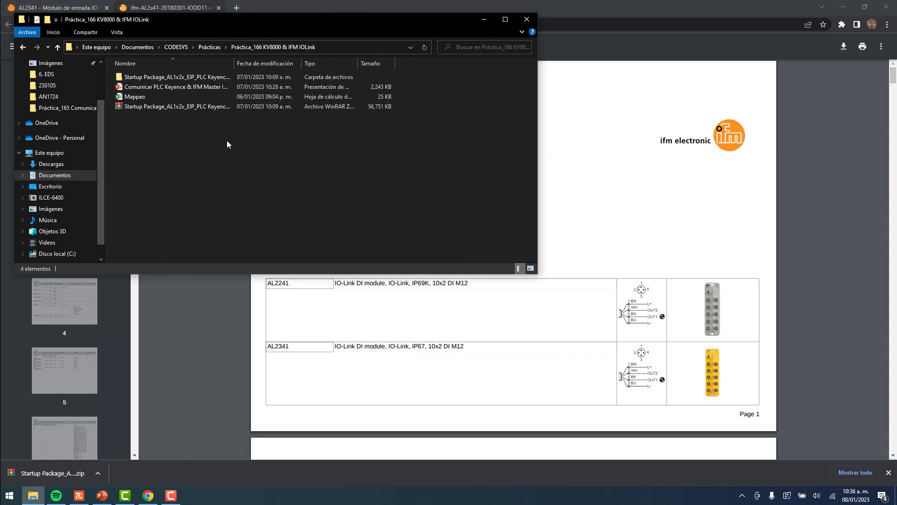
- Delete the old Keyence startup package zip and its extracted folder from Práctica_166 KV8000 & IFM IOLink
{"action": "left_click", "coordinate": [145, 108]}
{"action": "key", "text": "Delete"}
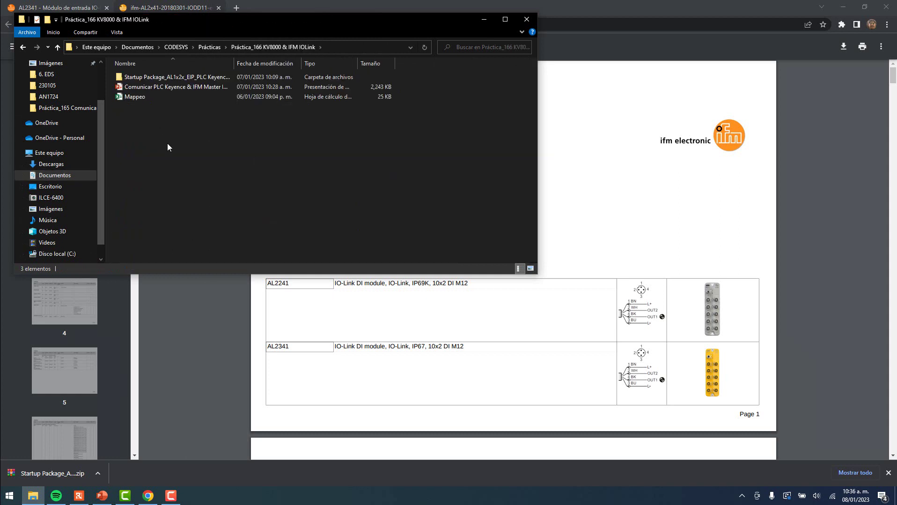
{"action": "left_click", "coordinate": [170, 77]}
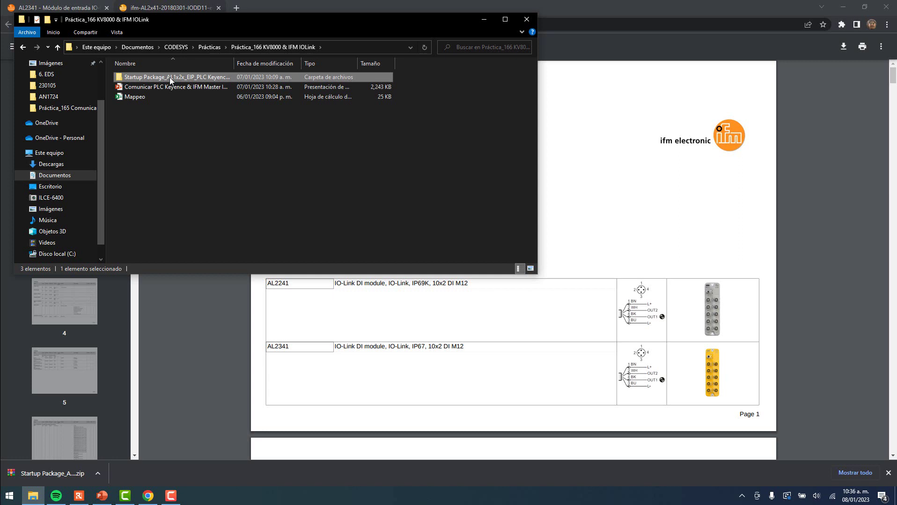
{"action": "key", "text": "Delete"}
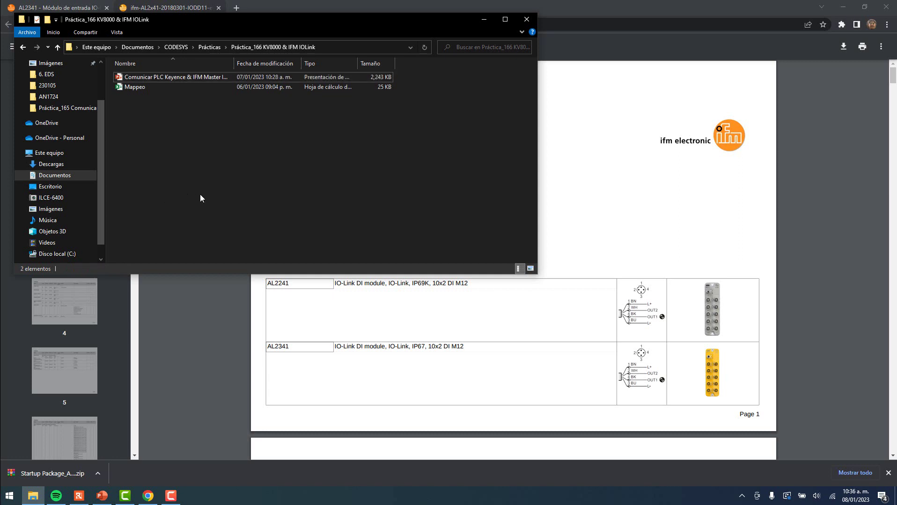
- Paste the new startup package zip here and extract it into a folder named Startup Package_AL1x2x_EIP_PLC Keyence_27-0-0
{"action": "key", "text": "ctrl+v"}
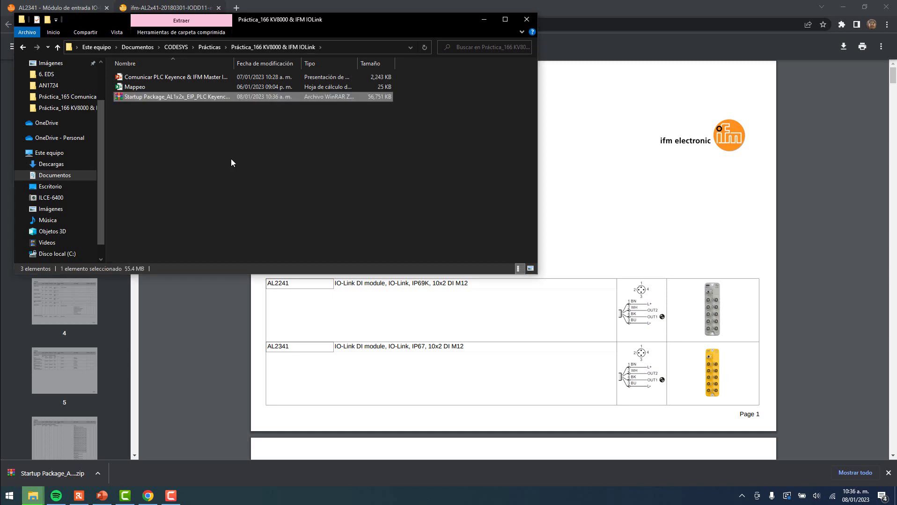
{"action": "right_click", "coordinate": [169, 97]}
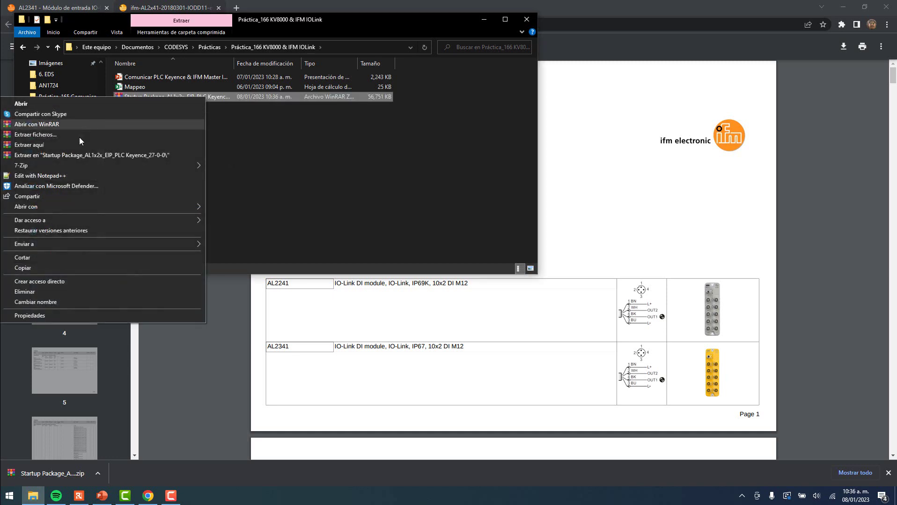
{"action": "left_click", "coordinate": [65, 156]}
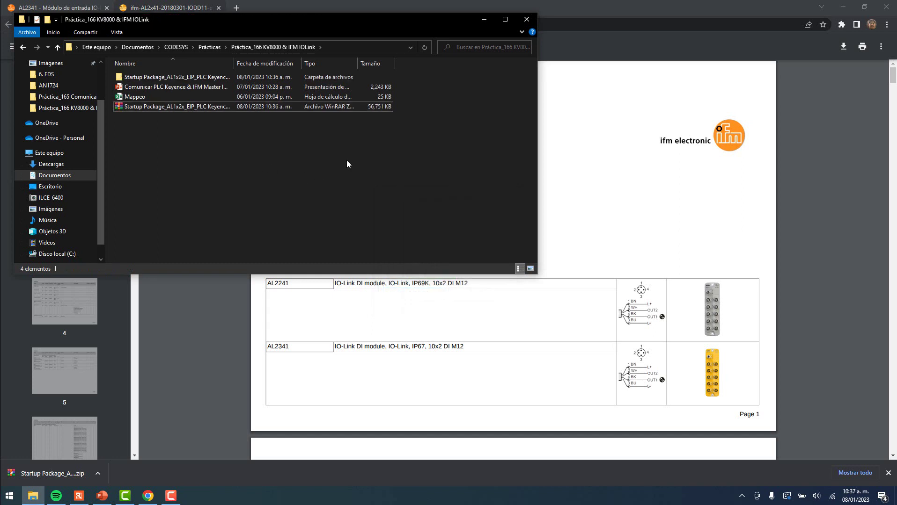
- Open the extracted startup package and look through its 6. EDS folder
{"action": "double_click", "coordinate": [178, 77]}
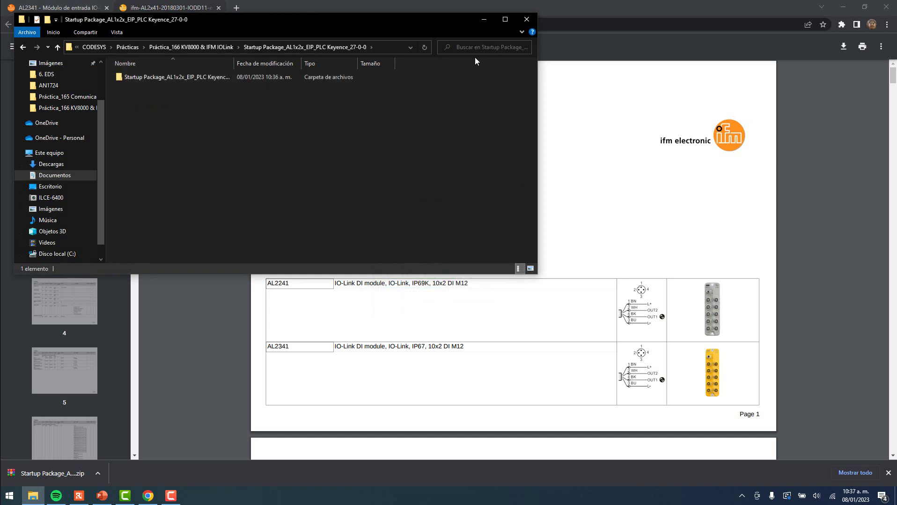
{"action": "double_click", "coordinate": [264, 78]}
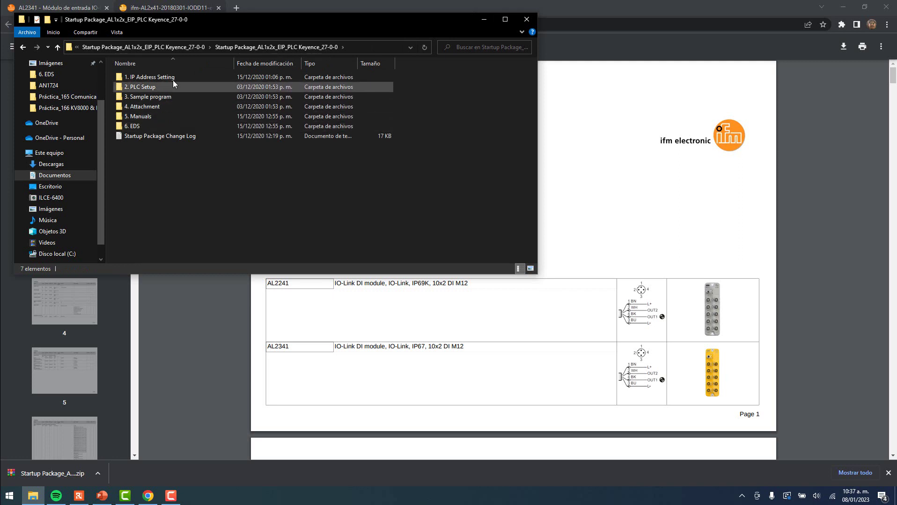
{"action": "double_click", "coordinate": [131, 125]}
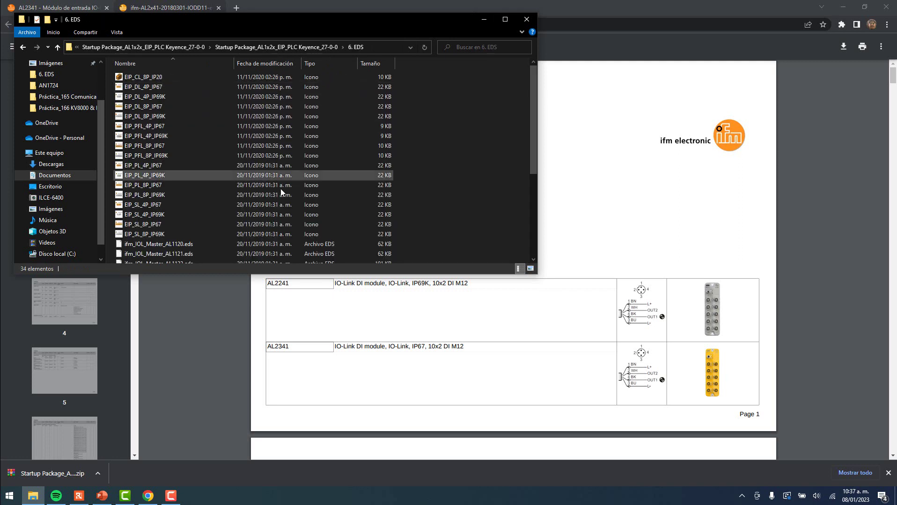
{"action": "key", "text": "alt+Left"}
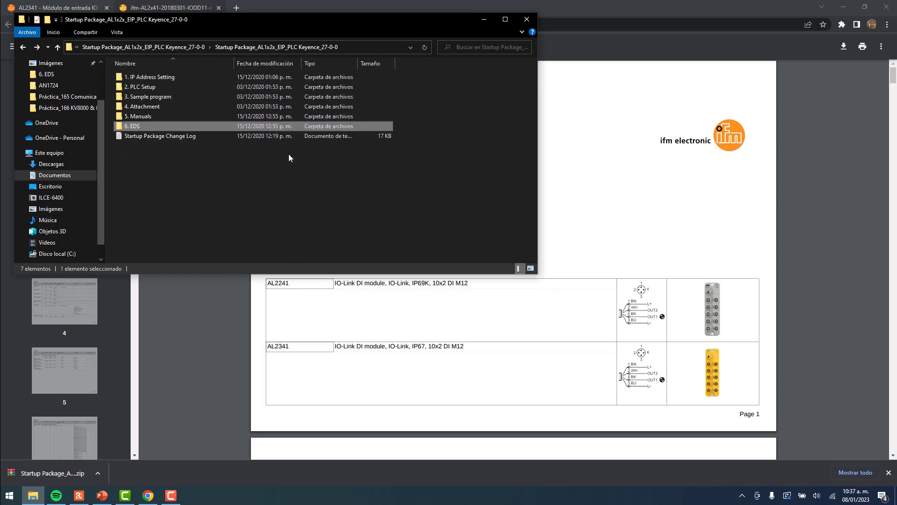
- View the AL1122_UK manual from the 5. Manuals folder, then minimize the PDF reader
{"action": "double_click", "coordinate": [166, 115]}
{"action": "left_click", "coordinate": [144, 129]}
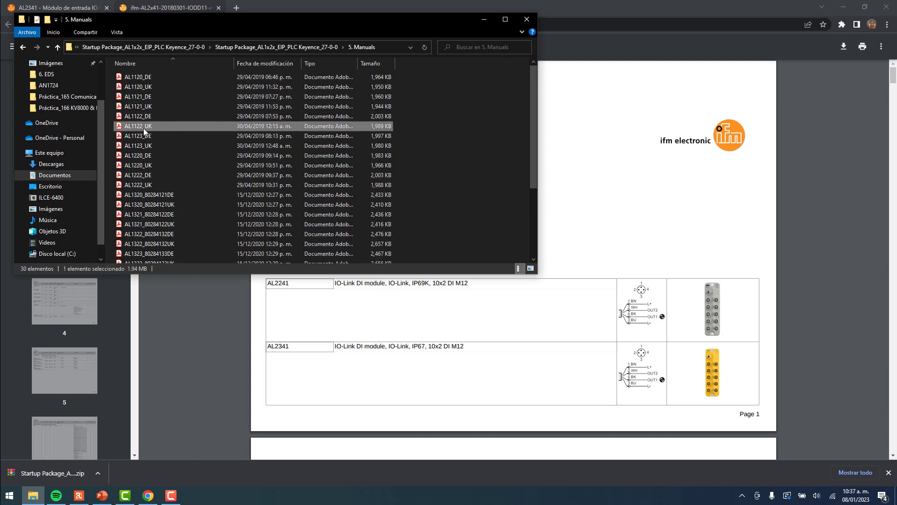
{"action": "double_click", "coordinate": [154, 125]}
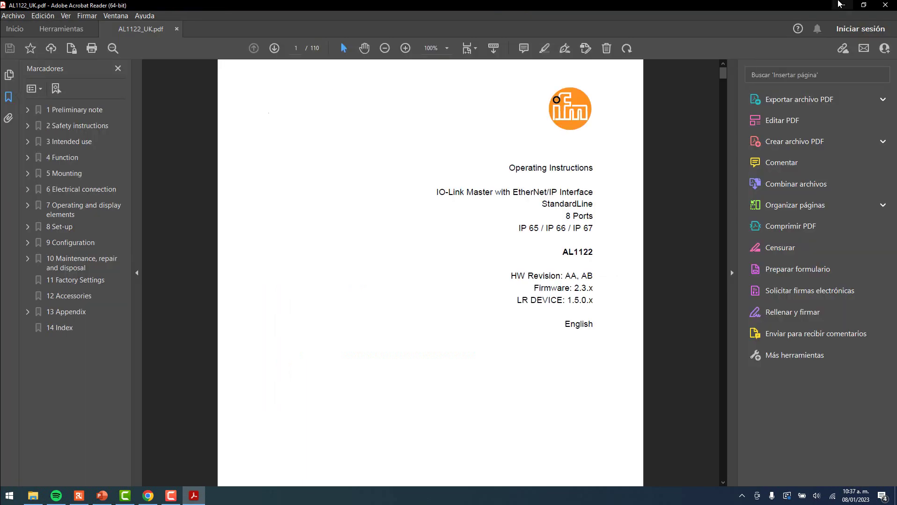
{"action": "left_click", "coordinate": [839, 5]}
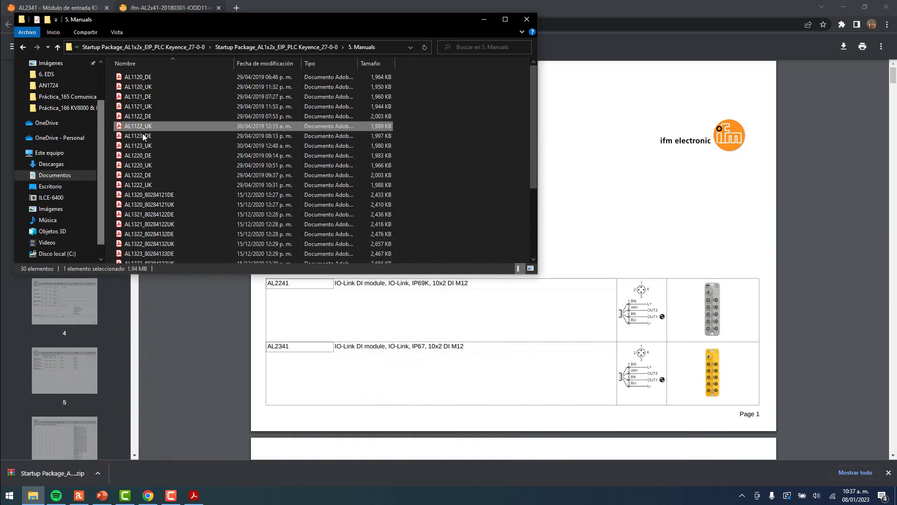
- Inspect the contents of the package's 3. Sample program and 2. PLC Setup folders
{"action": "key", "text": "BackSpace"}
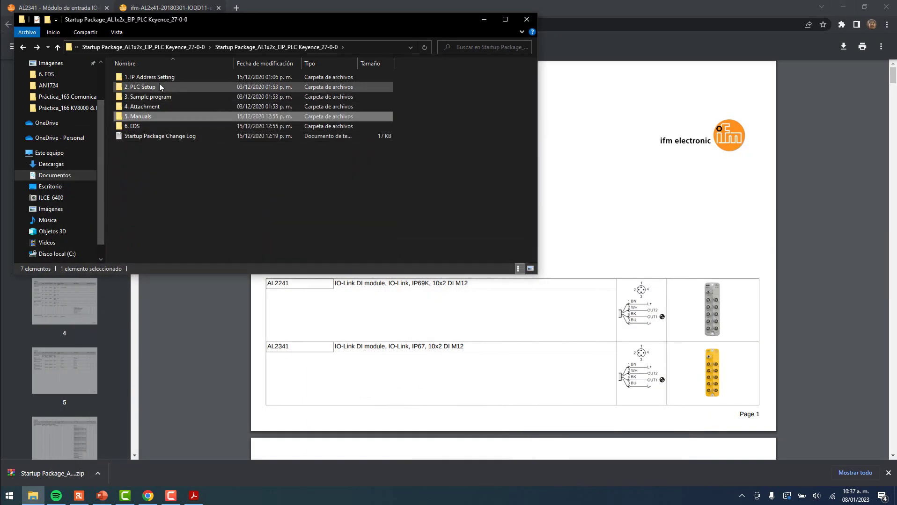
{"action": "double_click", "coordinate": [157, 97]}
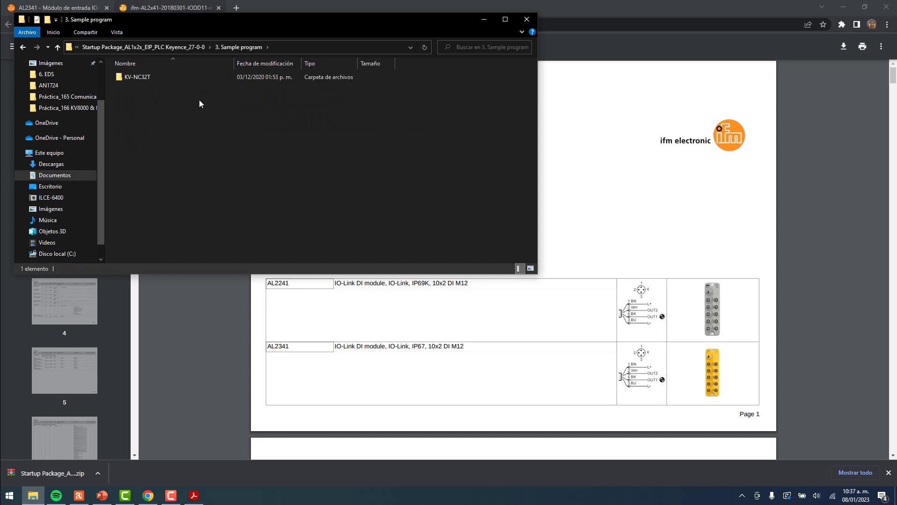
{"action": "key", "text": "BackSpace"}
{"action": "key", "text": "Up"}
{"action": "key", "text": "Return"}
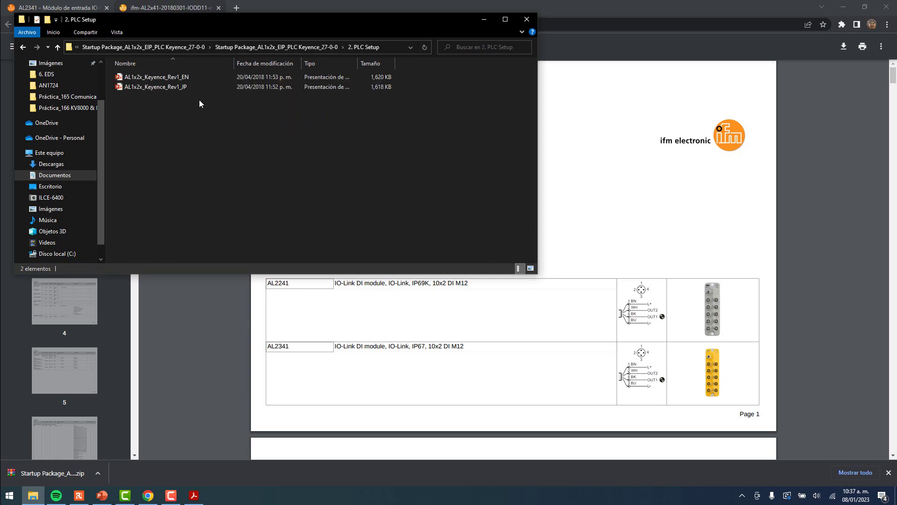
{"action": "key", "text": "BackSpace"}
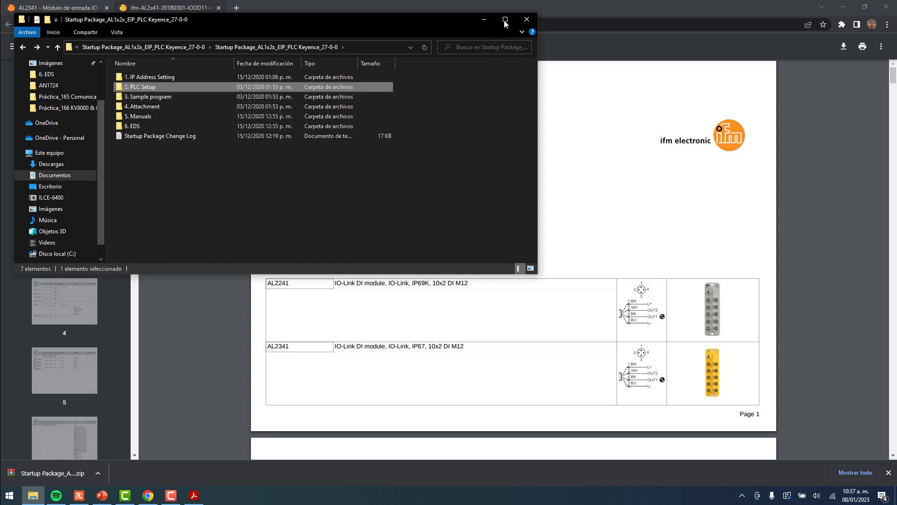
- Minimize the file window and launch KV STUDIO Ver.11G
{"action": "left_click", "coordinate": [484, 19]}
{"action": "left_click", "coordinate": [3, 496]}
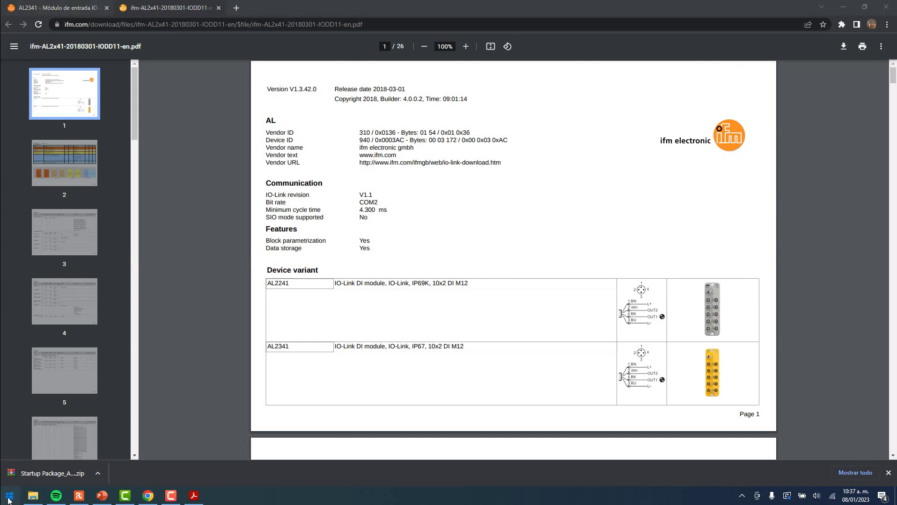
{"action": "type", "text": "kv"}
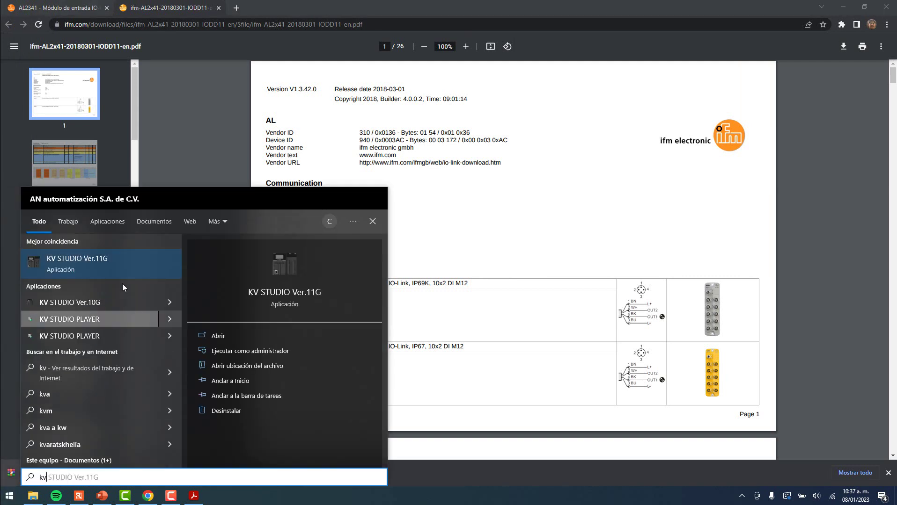
{"action": "left_click", "coordinate": [96, 266]}
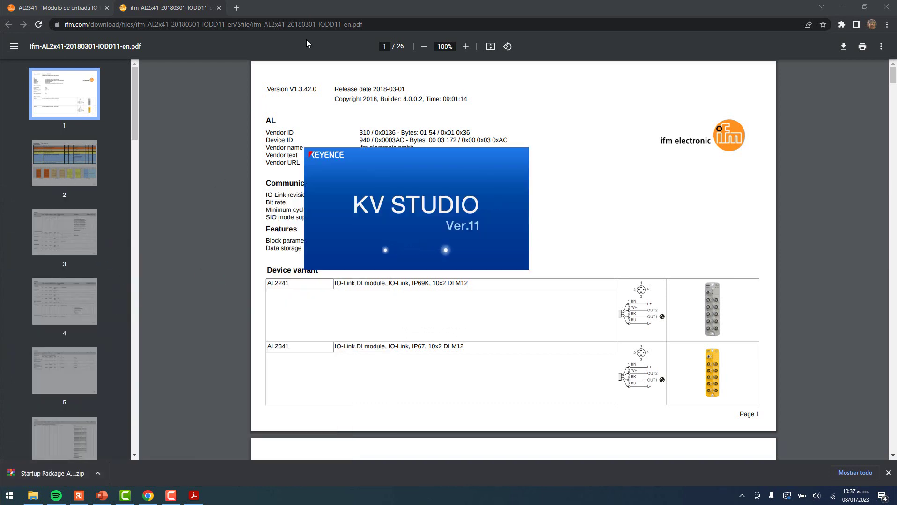
- Open the Aprende a Programar PLC website in a new browser tab and look over its home page
{"action": "left_click", "coordinate": [237, 8]}
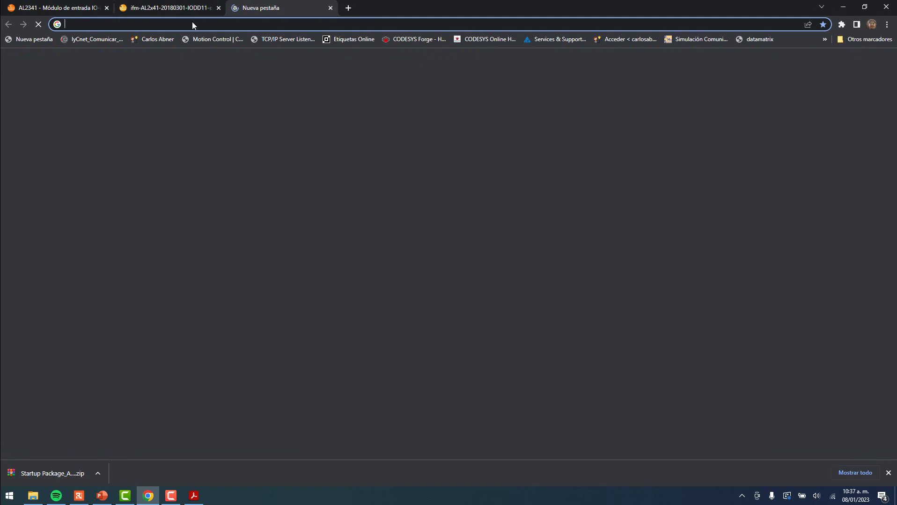
{"action": "left_click", "coordinate": [164, 36]}
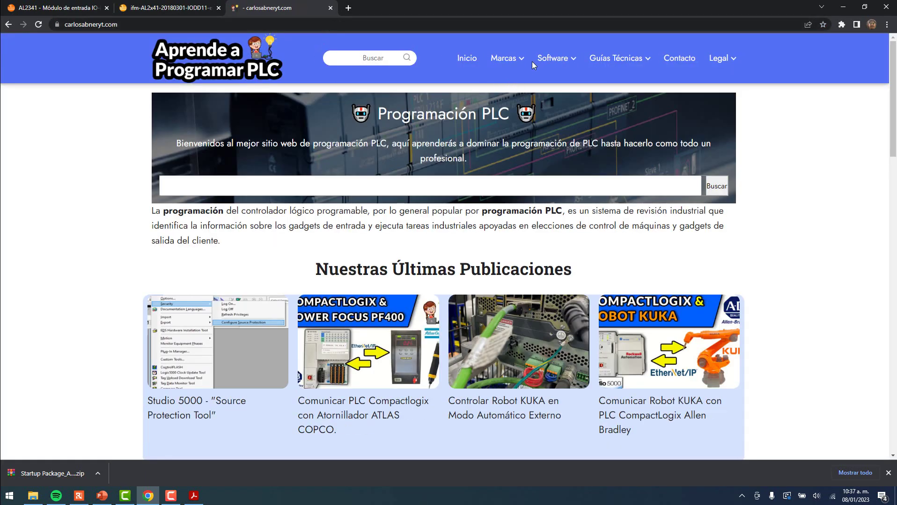
{"action": "mouse_move", "coordinate": [543, 59]}
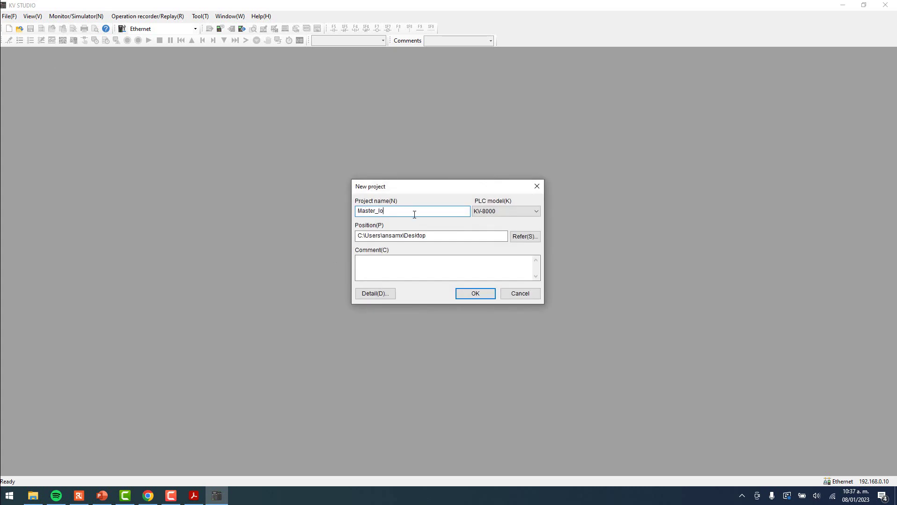
- Create a KV-8000 project named Master_Iolink in the Práctica_166 KV8000 & IFM IOLink folder under Documentos, CODESYS, Prácticas
{"action": "left_click", "coordinate": [487, 213]}
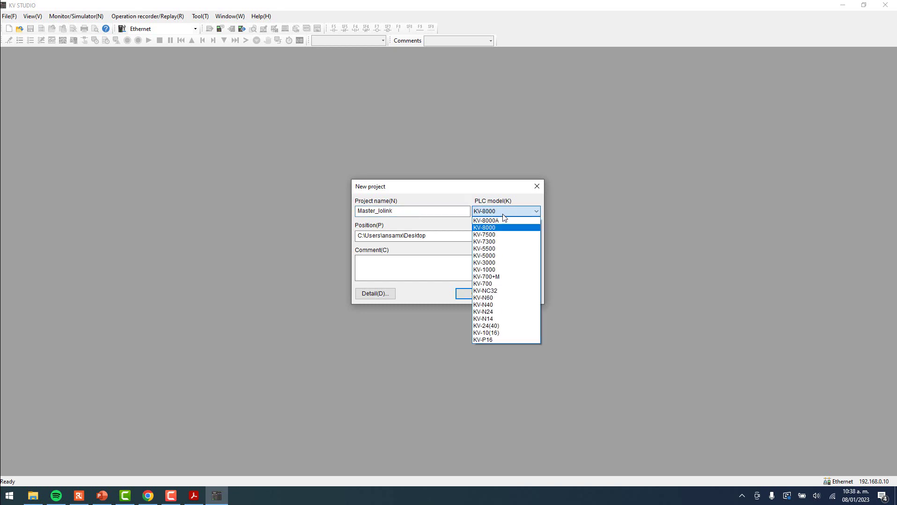
{"action": "left_click", "coordinate": [502, 214]}
{"action": "left_click", "coordinate": [524, 237]}
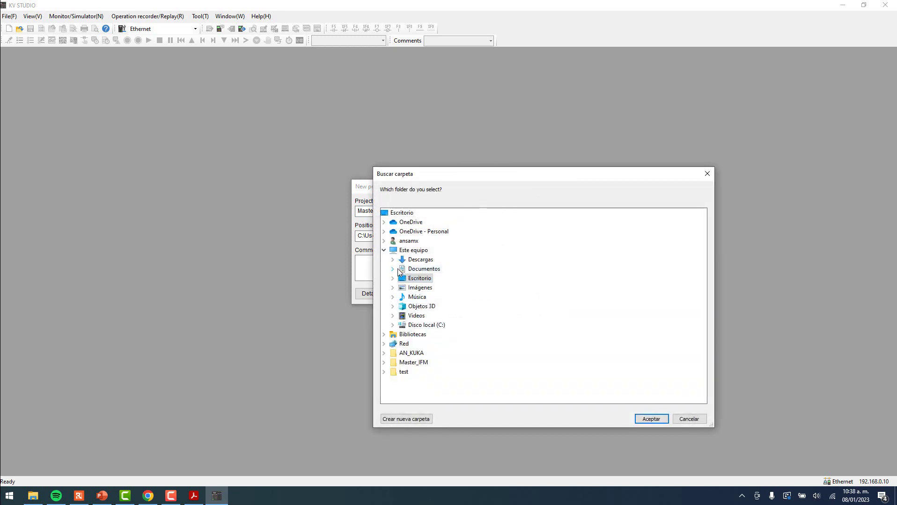
{"action": "left_click", "coordinate": [393, 269]}
{"action": "left_click", "coordinate": [401, 335]}
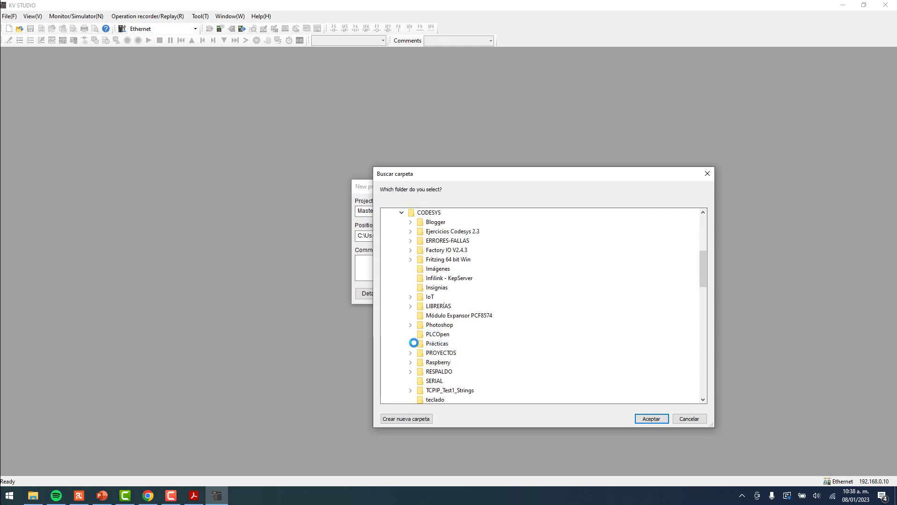
{"action": "scroll", "coordinate": [411, 319], "scroll_direction": "down", "scroll_amount": 20}
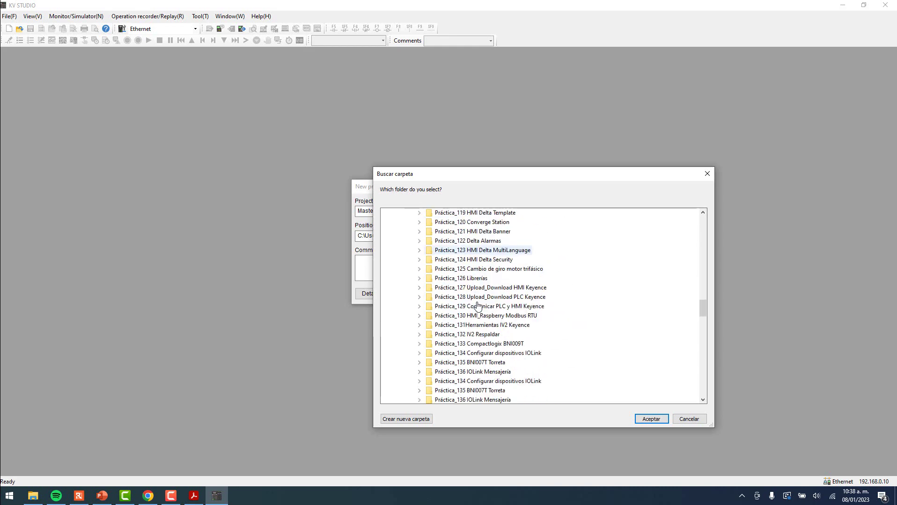
{"action": "scroll", "coordinate": [477, 307], "scroll_direction": "down", "scroll_amount": 16}
{"action": "scroll", "coordinate": [477, 305], "scroll_direction": "up", "scroll_amount": 3}
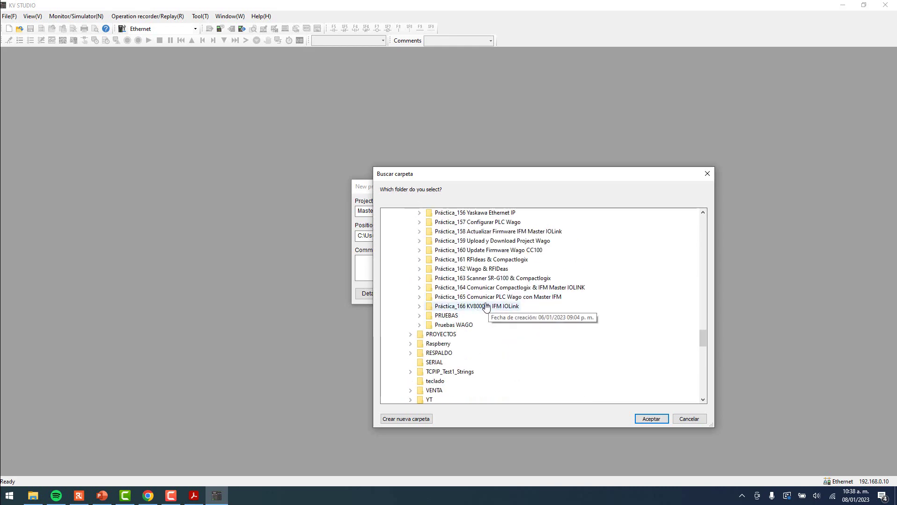
{"action": "left_click", "coordinate": [486, 307]}
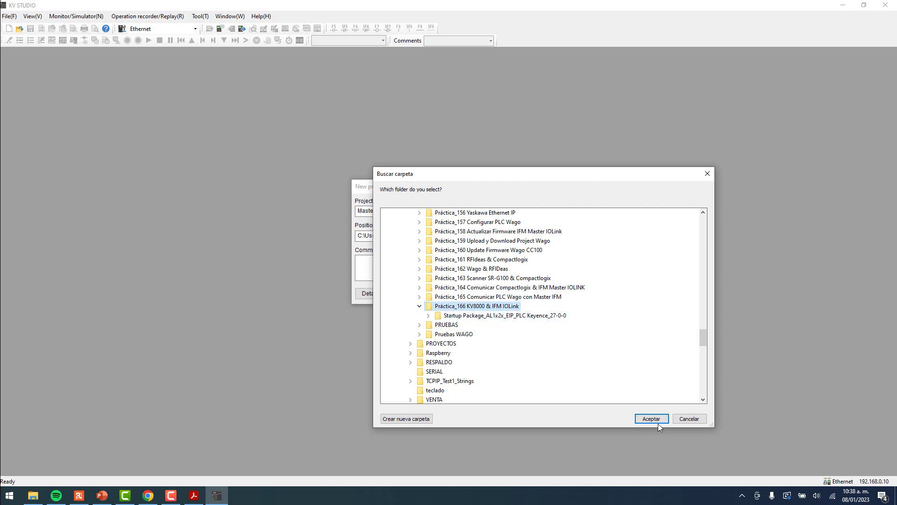
{"action": "left_click", "coordinate": [656, 420]}
{"action": "left_click", "coordinate": [471, 294]}
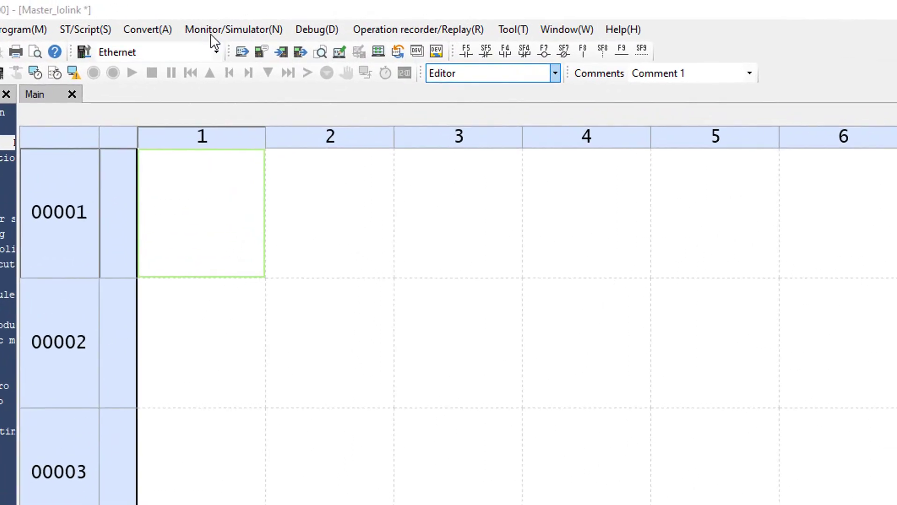
- Open the communication setup for the PLC and choose Ethernet as the PC comm port
{"action": "left_click", "coordinate": [217, 37]}
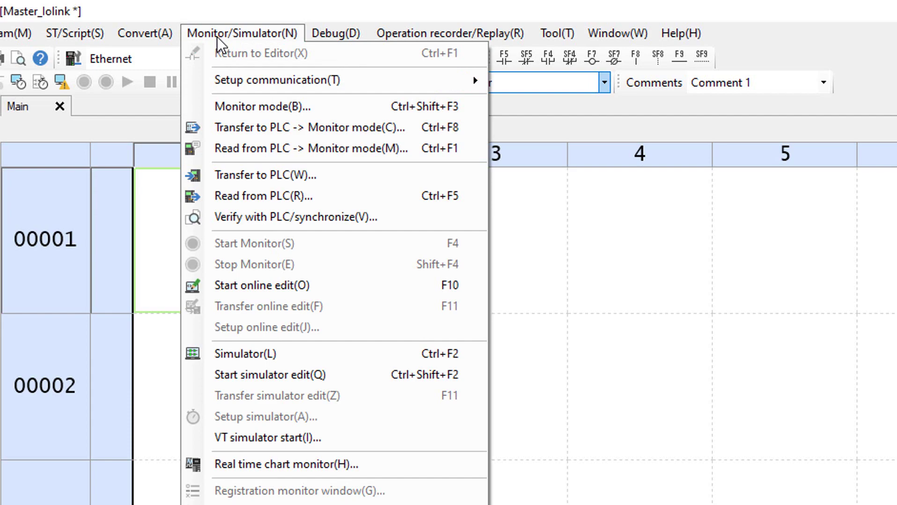
{"action": "mouse_move", "coordinate": [248, 78]}
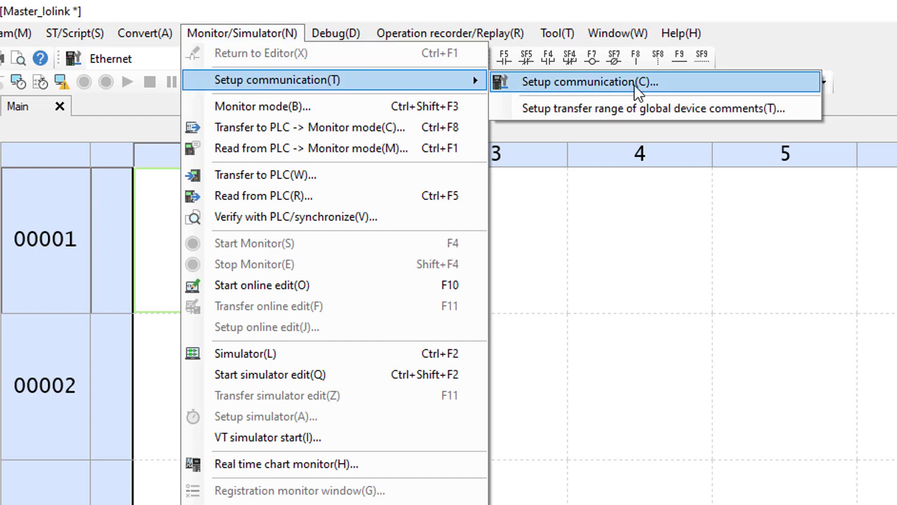
{"action": "left_click", "coordinate": [634, 83]}
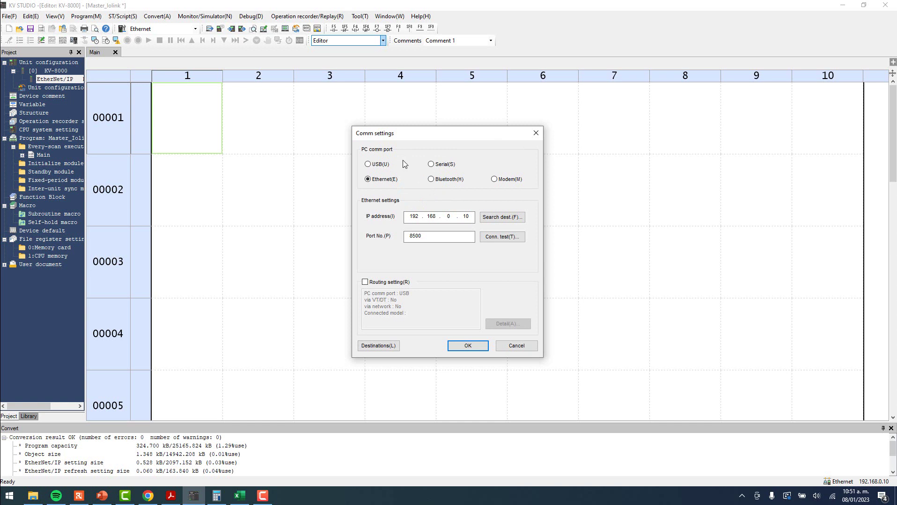
{"action": "left_click", "coordinate": [369, 165]}
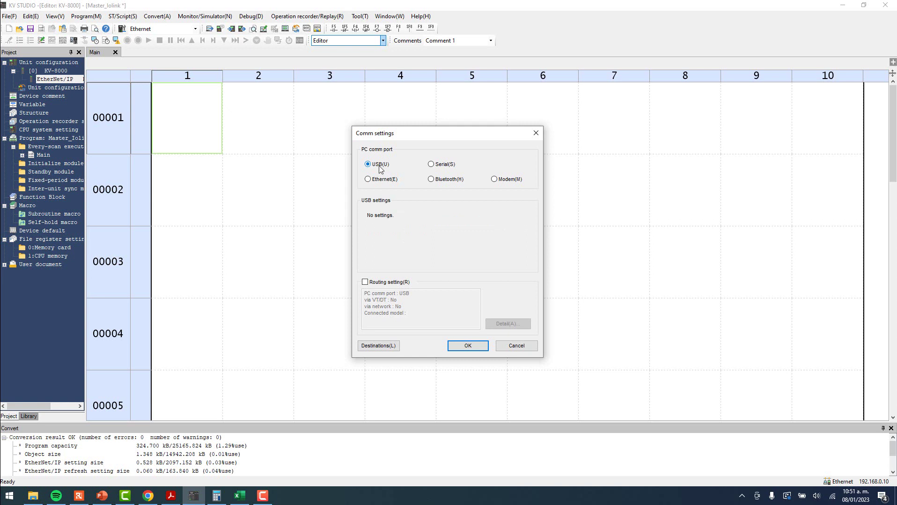
{"action": "left_click", "coordinate": [368, 180]}
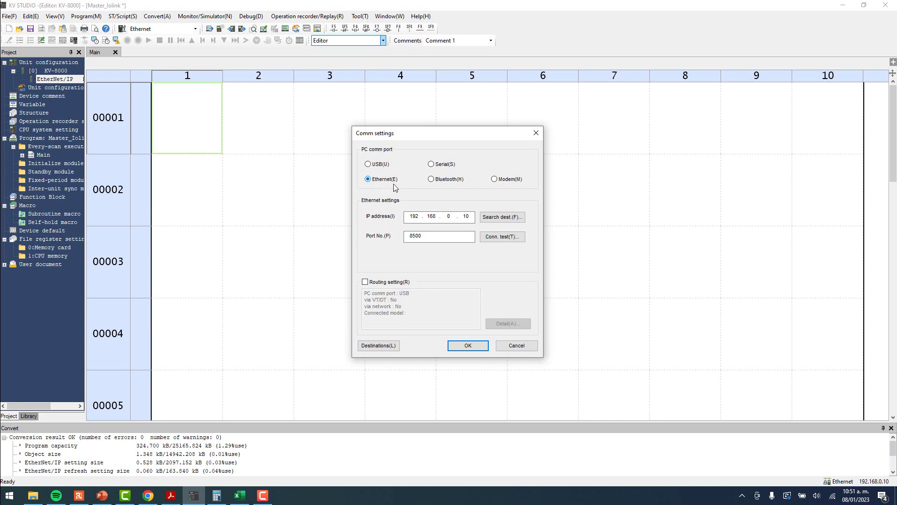
- Search the network for the destination PLC, select the KV-8000 at 192.168.0.10 and confirm the communication settings
{"action": "left_click", "coordinate": [501, 217]}
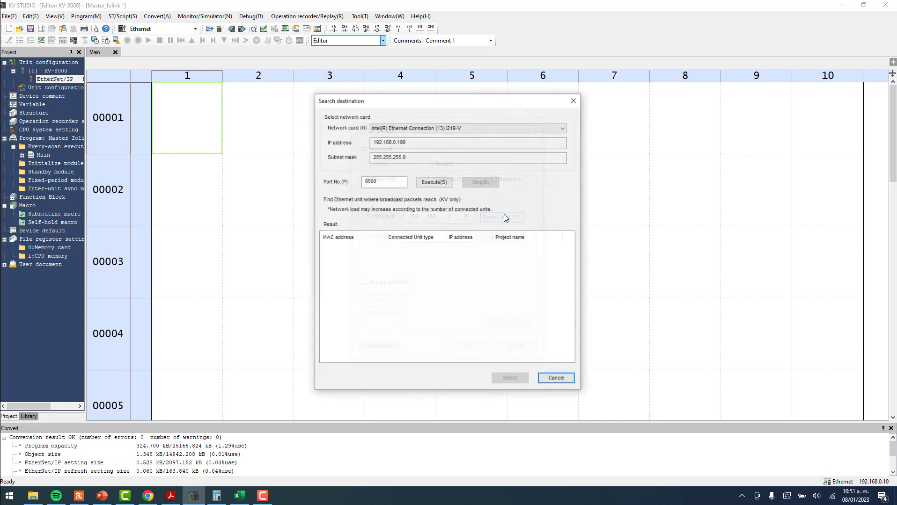
{"action": "left_click", "coordinate": [442, 184]}
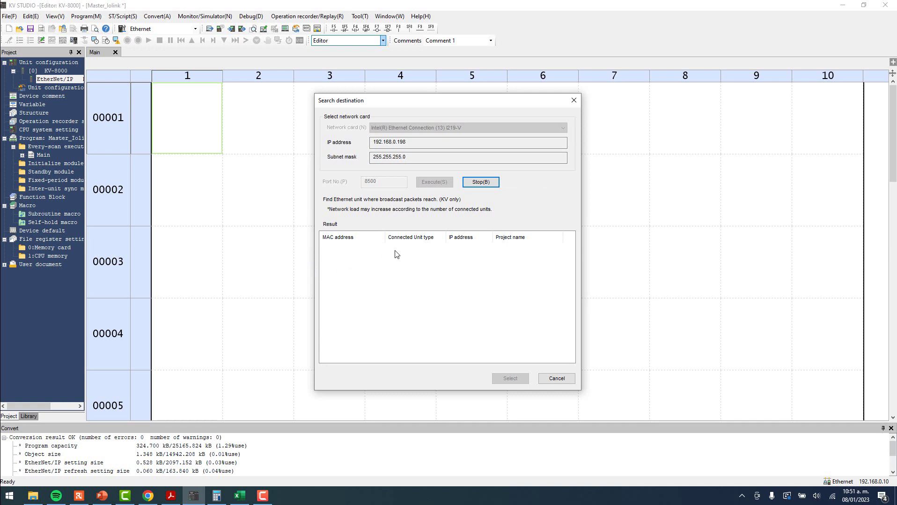
{"action": "left_click", "coordinate": [437, 248]}
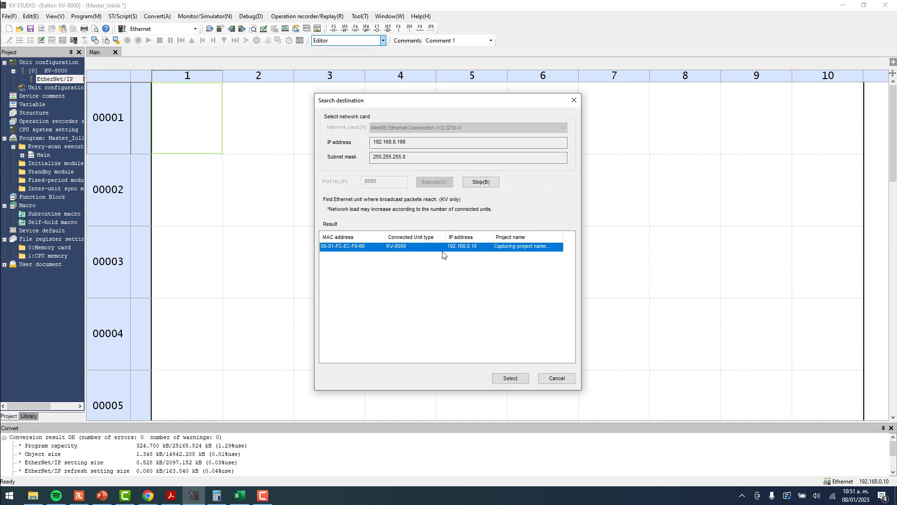
{"action": "left_click", "coordinate": [512, 377]}
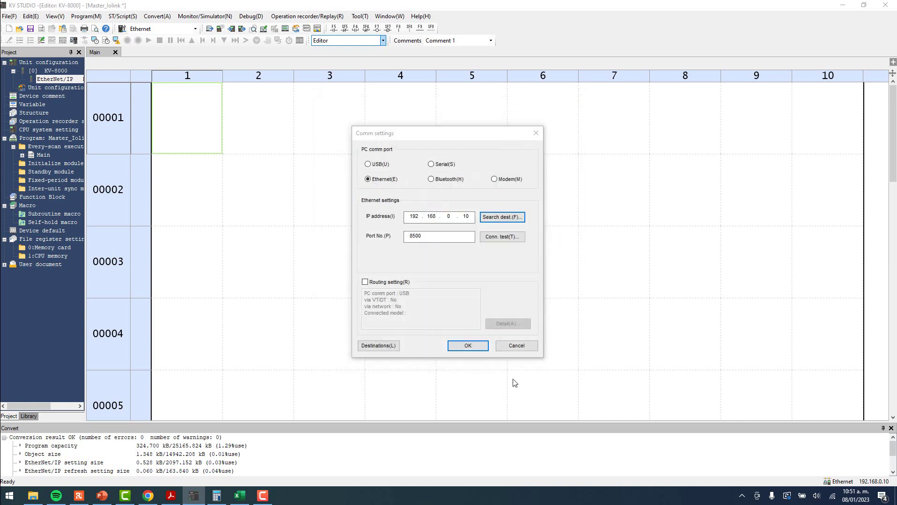
{"action": "left_click", "coordinate": [470, 347]}
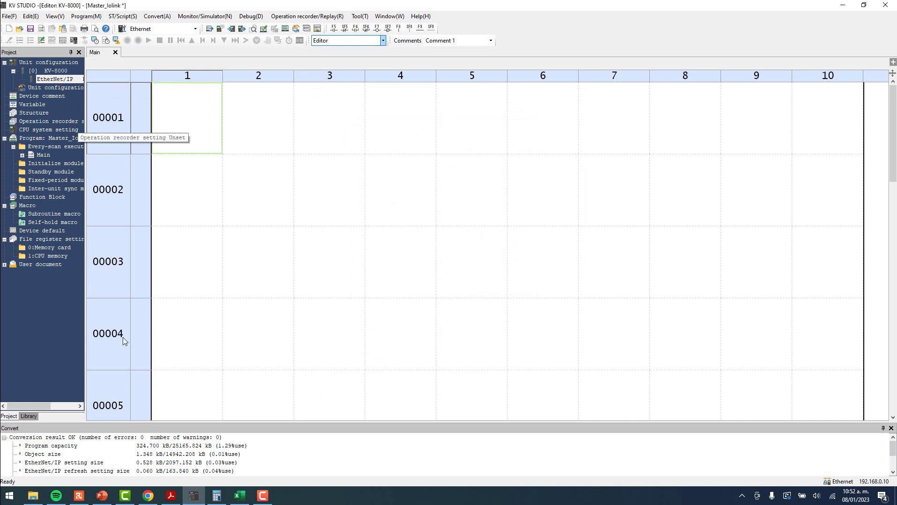
- Switch to the Remote camera application to view the physical PLC and IO-Link hardware, and minimize it again
{"action": "left_click", "coordinate": [81, 497]}
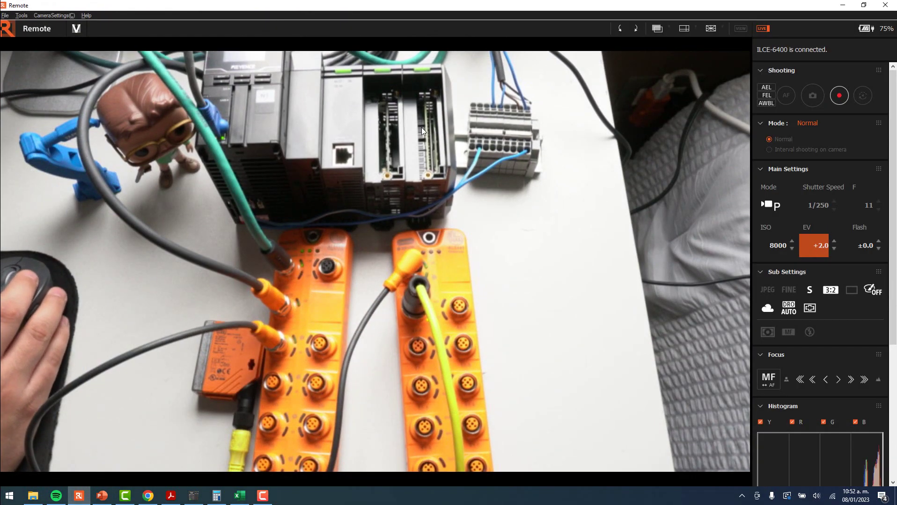
{"action": "left_click", "coordinate": [842, 4]}
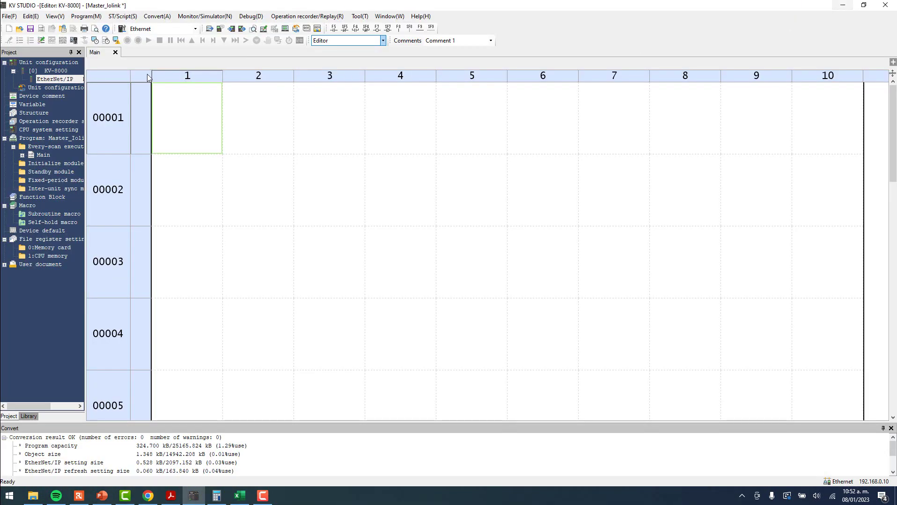
- Open the Unit Editor and read the unit configuration from the connected PLC, discarding the content being edited
{"action": "right_click", "coordinate": [42, 62]}
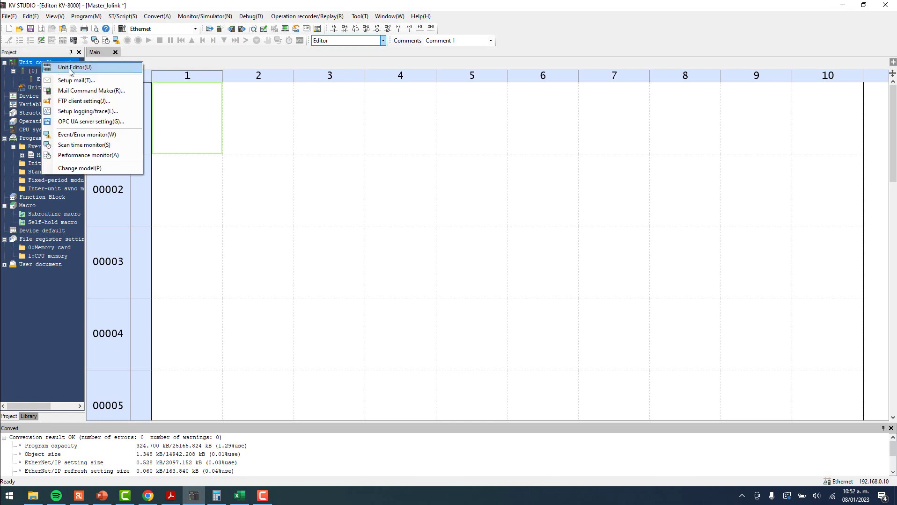
{"action": "left_click", "coordinate": [75, 67]}
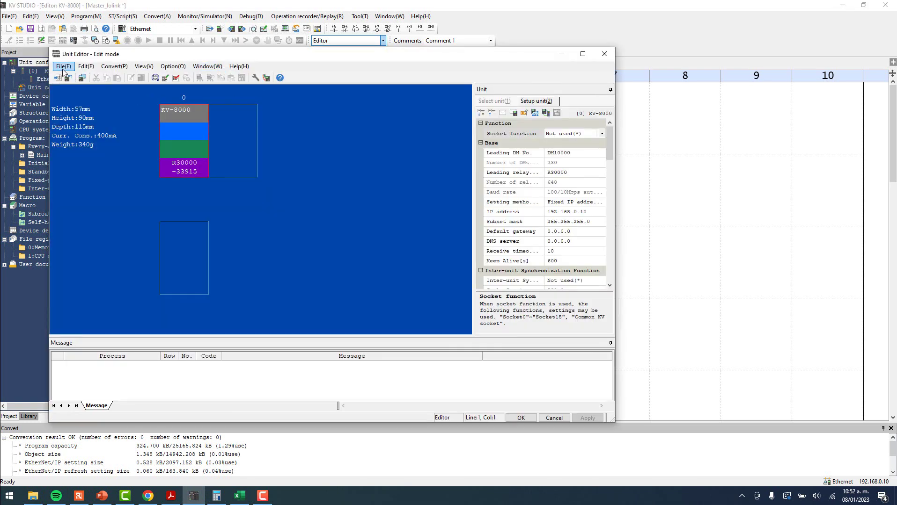
{"action": "left_click", "coordinate": [63, 67]}
{"action": "left_click", "coordinate": [77, 90]}
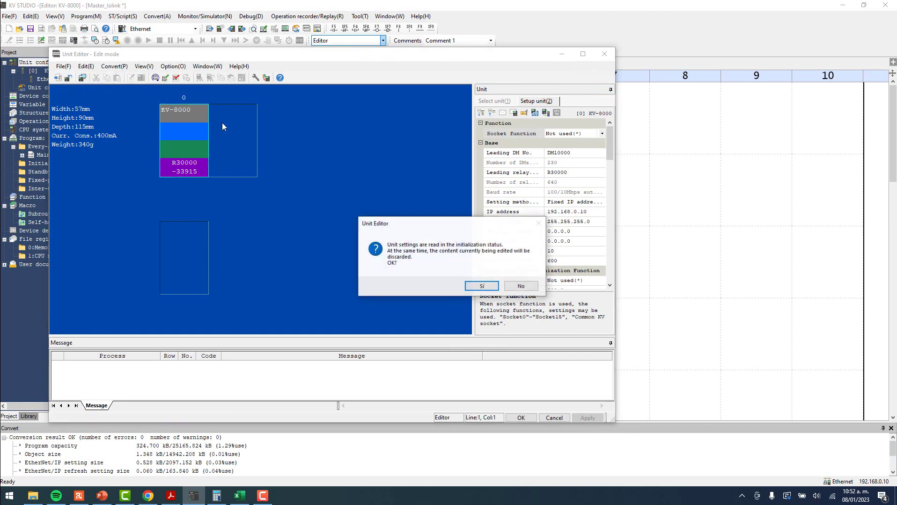
{"action": "left_click", "coordinate": [482, 286]}
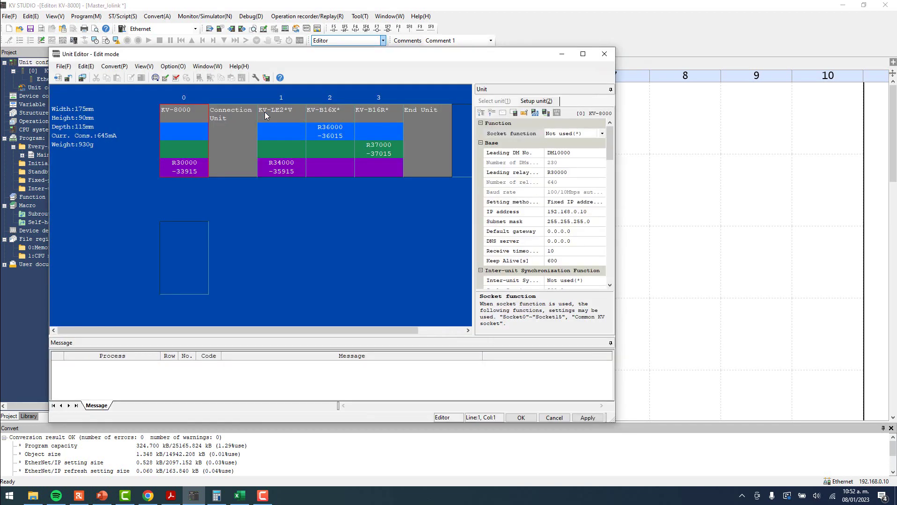
- Check the KV-B16R* unit's setup and close the Unit Editor, saving the changed unit information
{"action": "left_click", "coordinate": [372, 145]}
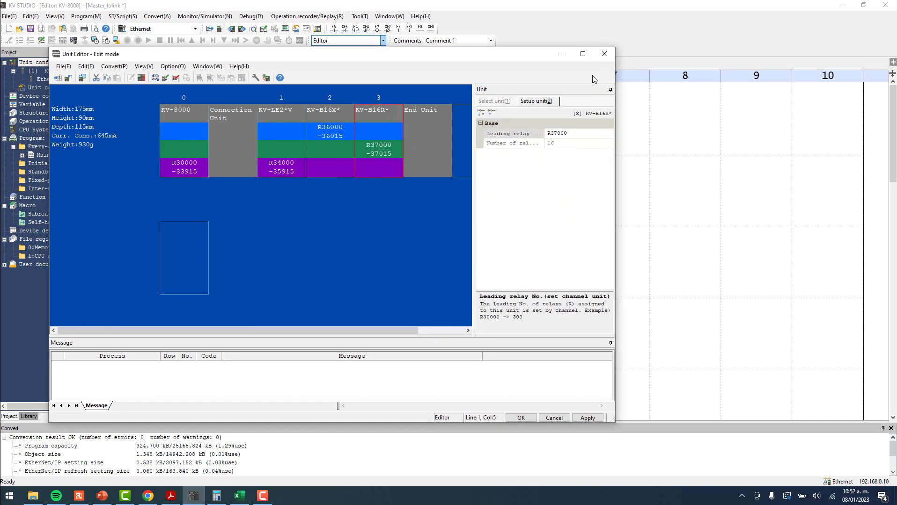
{"action": "left_click", "coordinate": [607, 55]}
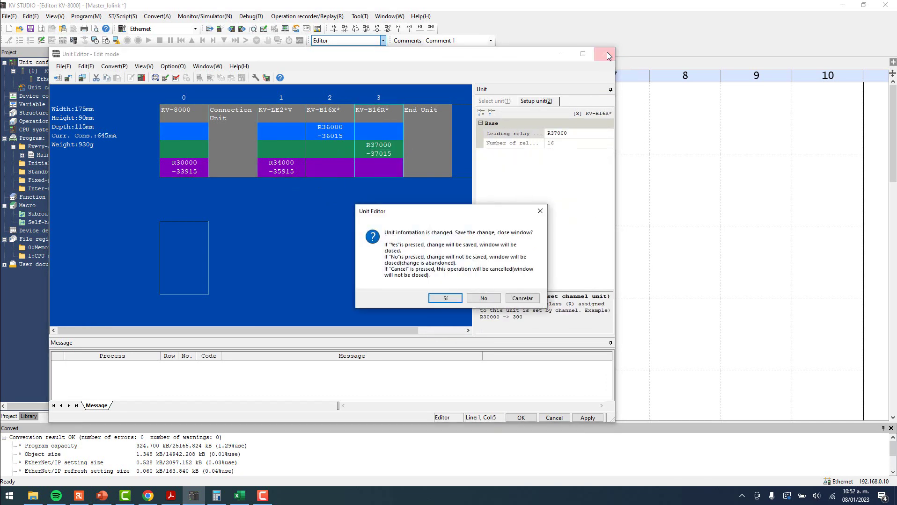
{"action": "left_click", "coordinate": [445, 298]}
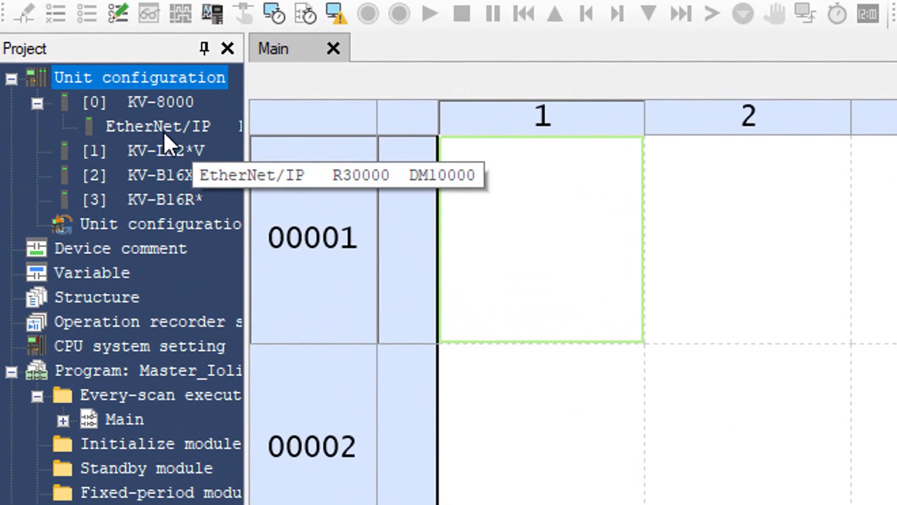
- Open the EtherNet/IP settings of the KV-8000 and choose manual configuration
{"action": "left_click", "coordinate": [164, 129]}
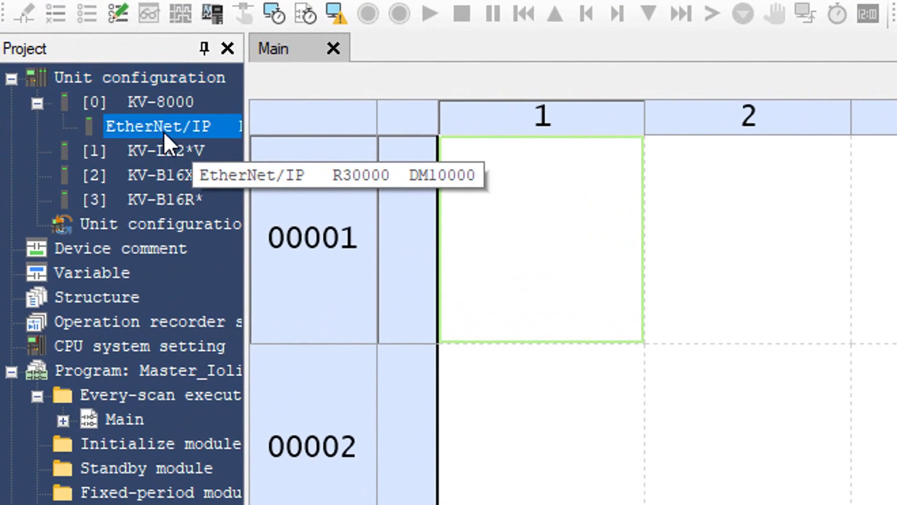
{"action": "double_click", "coordinate": [179, 130]}
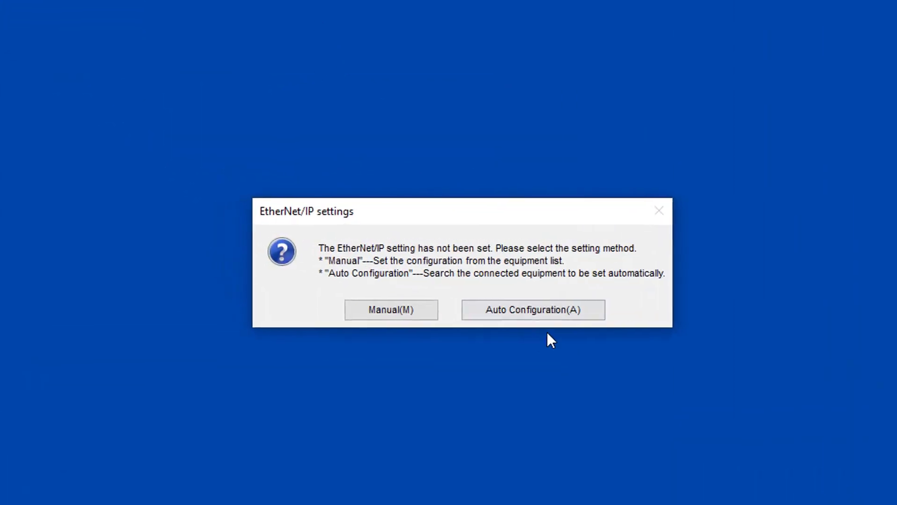
{"action": "left_click", "coordinate": [377, 309]}
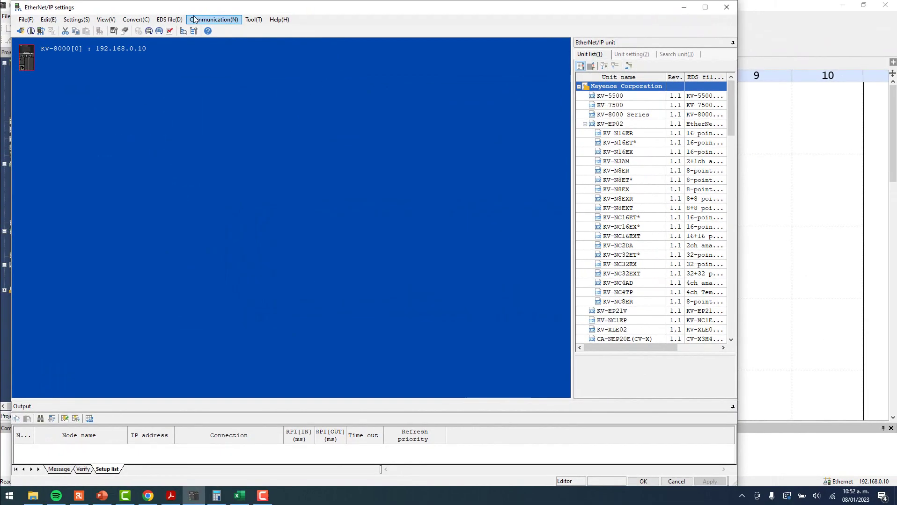
- Register ifm_IOL_Master_AL1122.eds from the 6. EDS folder of the Keyence startup package in Práctica_166 KV8000 & IFM IOLink, overwriting the existing registration
{"action": "left_click", "coordinate": [170, 19]}
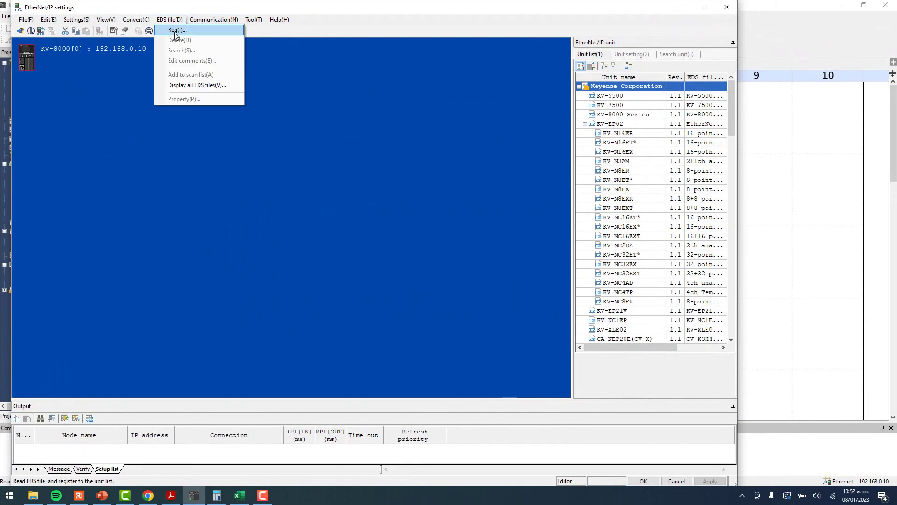
{"action": "left_click", "coordinate": [174, 29]}
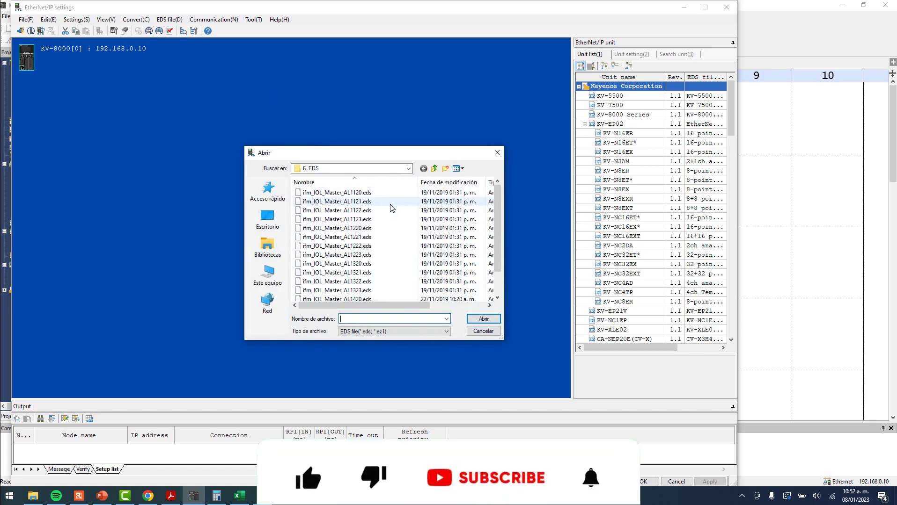
{"action": "left_click", "coordinate": [408, 168]}
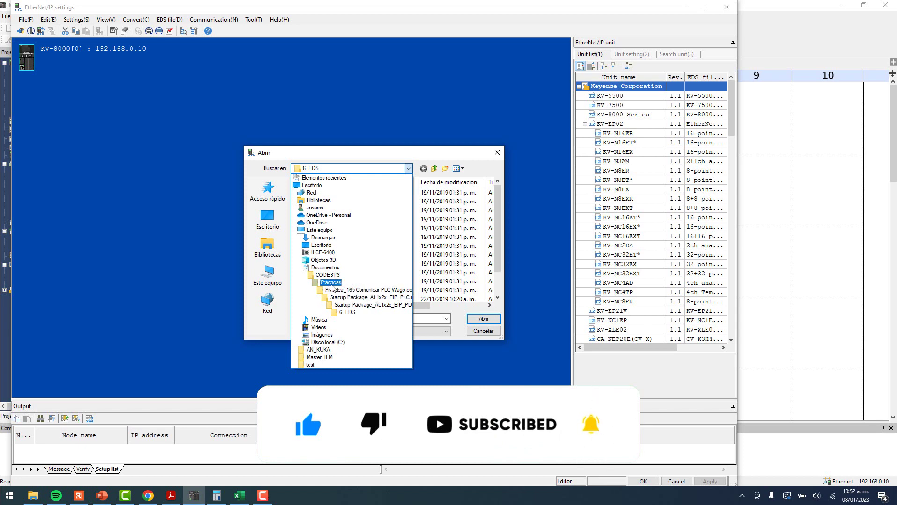
{"action": "left_click", "coordinate": [356, 283]}
{"action": "double_click", "coordinate": [349, 272]}
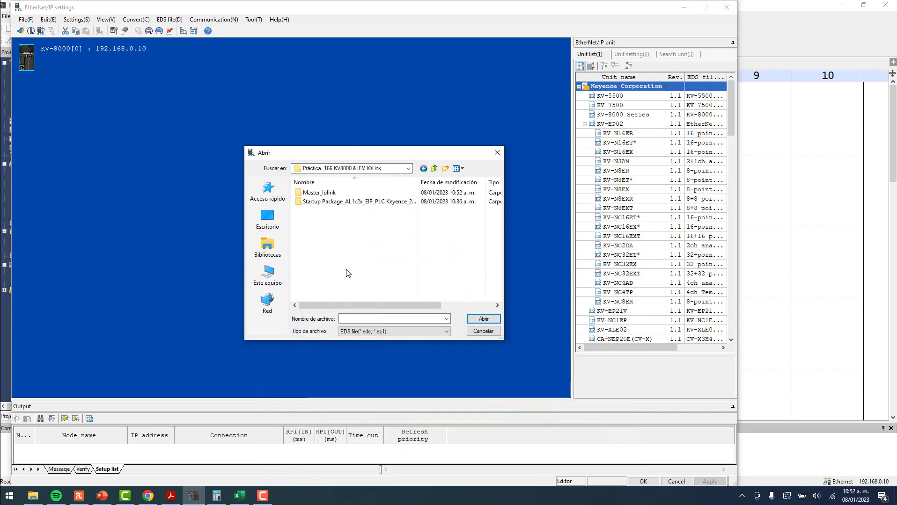
{"action": "left_click", "coordinate": [332, 205]}
{"action": "double_click", "coordinate": [332, 206]}
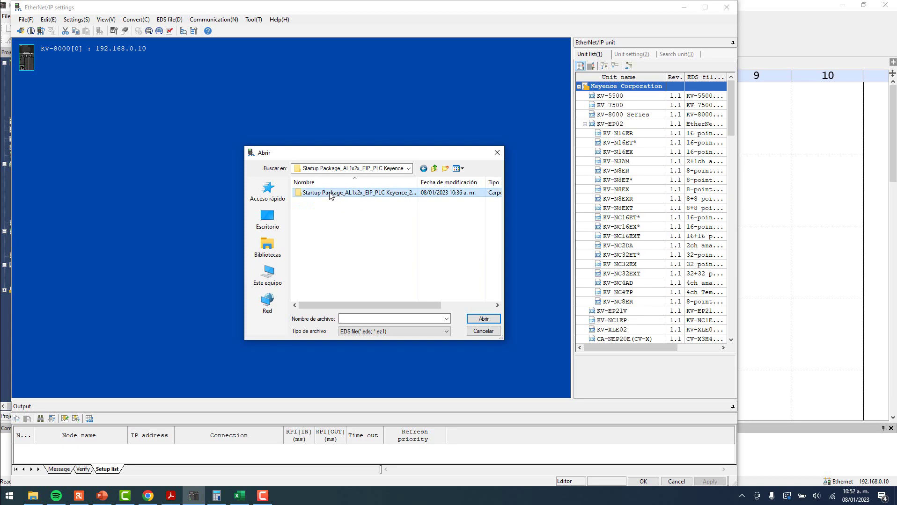
{"action": "double_click", "coordinate": [333, 193]}
{"action": "double_click", "coordinate": [314, 237]}
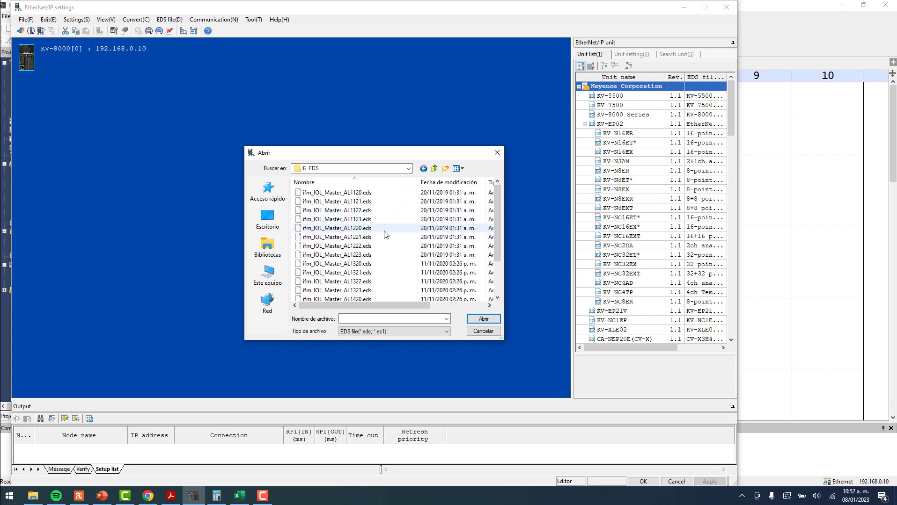
{"action": "left_click", "coordinate": [361, 214]}
{"action": "left_click", "coordinate": [483, 319]}
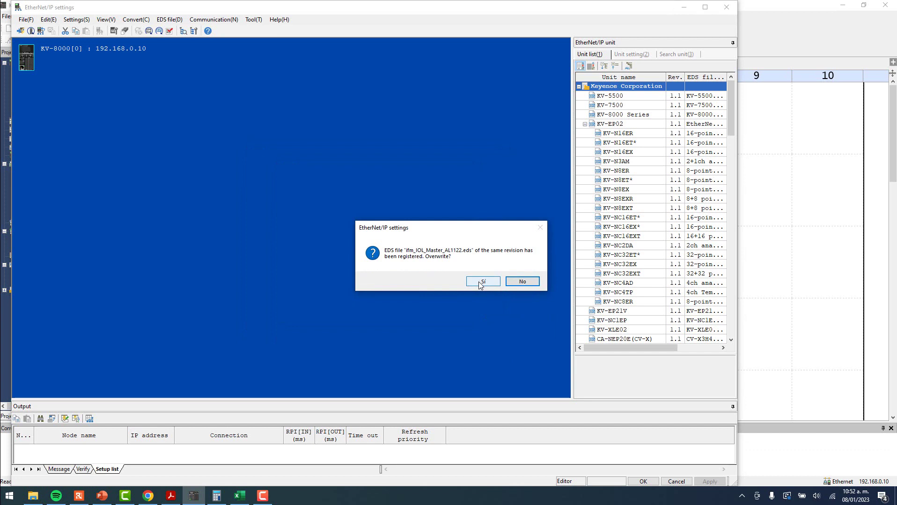
{"action": "left_click", "coordinate": [479, 282]}
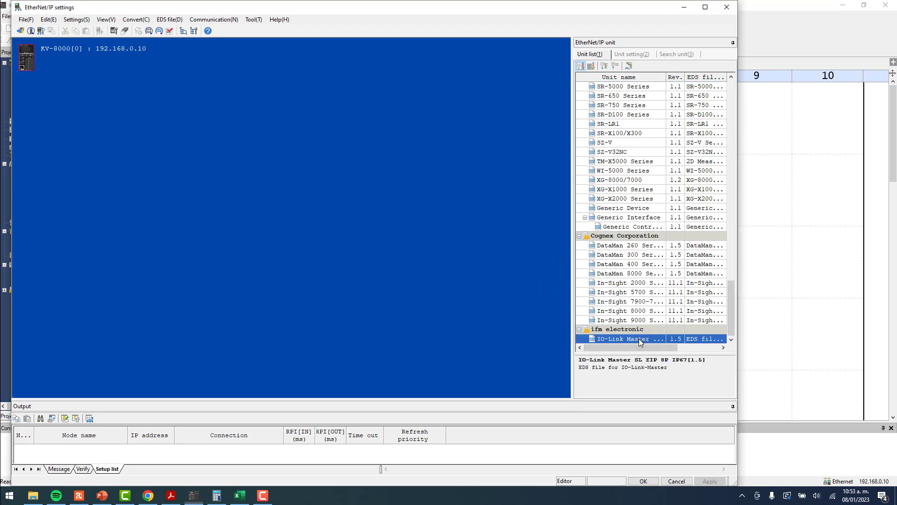
- Add the ifm electronic IO-Link Master under the KV-8000 and scan for the online device's IP address with Ethernet Device Configuration
{"action": "left_click_drag", "start_coordinate": [638, 339], "coordinate": [81, 94]}
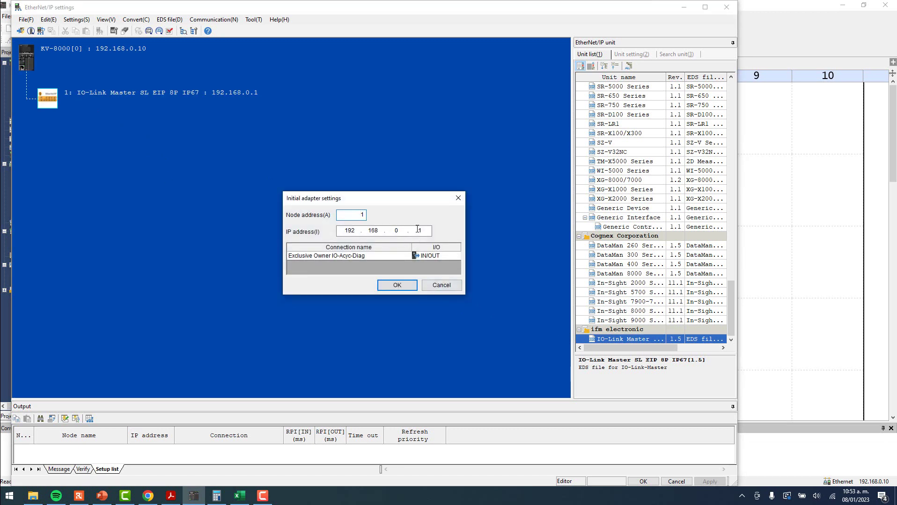
{"action": "left_click", "coordinate": [9, 496]}
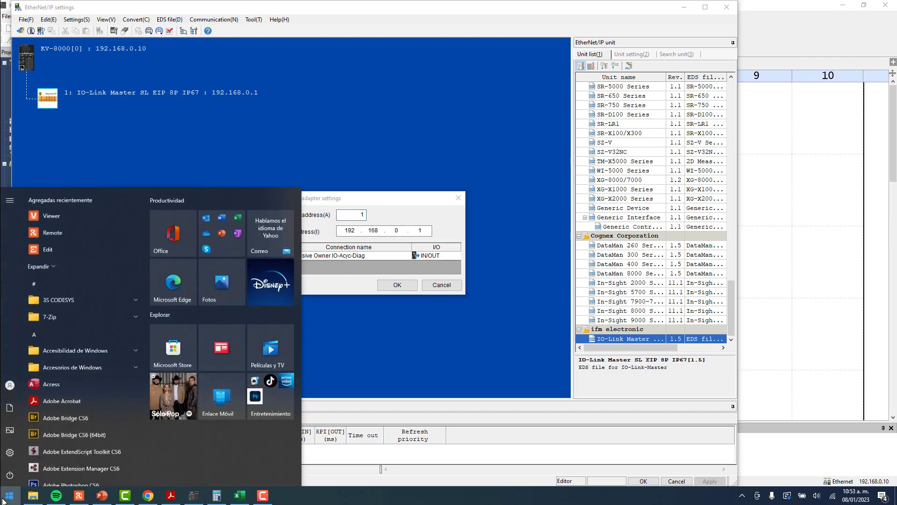
{"action": "type", "text": "ethernet"}
{"action": "key", "text": "Return"}
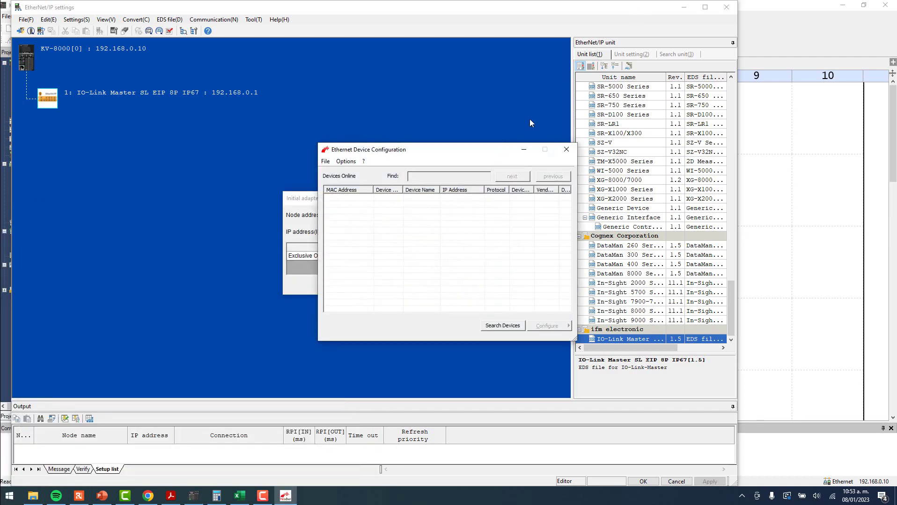
{"action": "left_click_drag", "start_coordinate": [356, 150], "coordinate": [326, 6]}
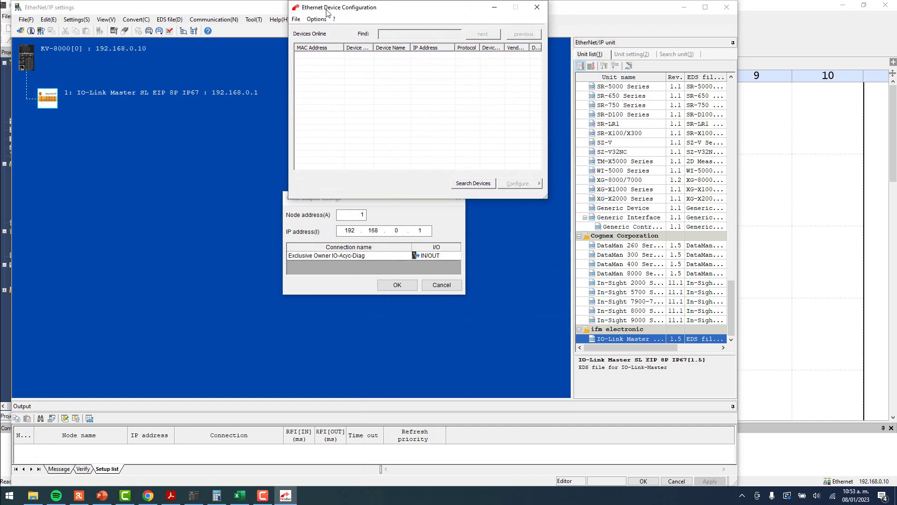
{"action": "left_click", "coordinate": [474, 184]}
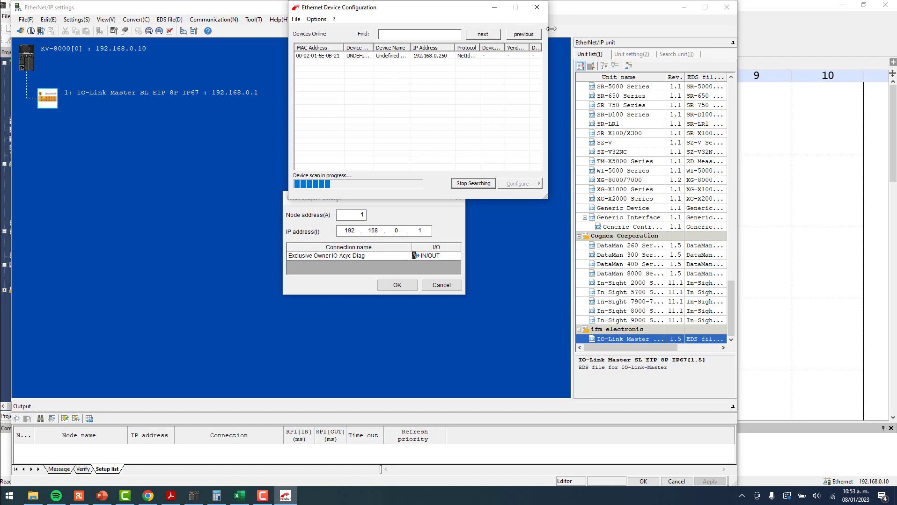
{"action": "left_click", "coordinate": [401, 57]}
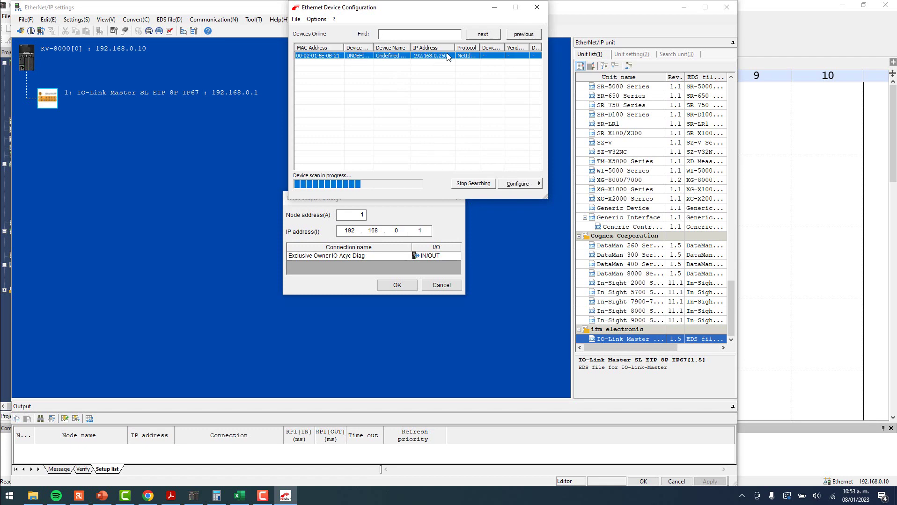
- Close the device scanner and set the IO-Link Master adapter's IP address to 192.168.0.250
{"action": "left_click", "coordinate": [537, 7]}
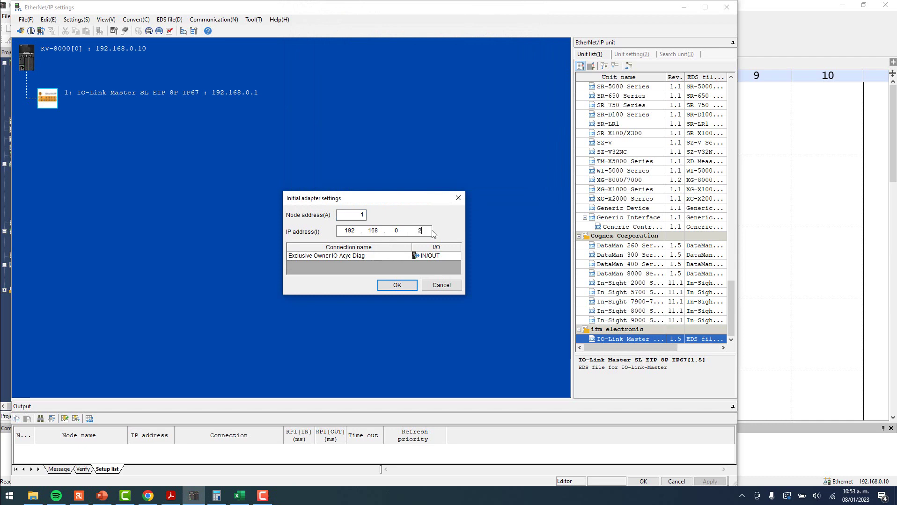
{"action": "left_click", "coordinate": [397, 285]}
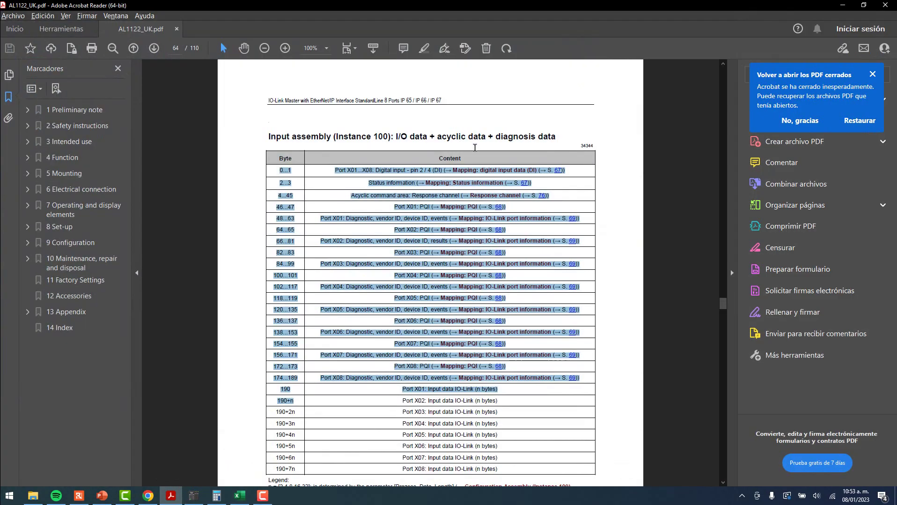
- Compare the input and output assembly instances in the AL1122 manual in Adobe Acrobat Reader with the adapter's expanded Exclusive Owner IO-Acyc-Diag connection
{"action": "left_click", "coordinate": [644, 244]}
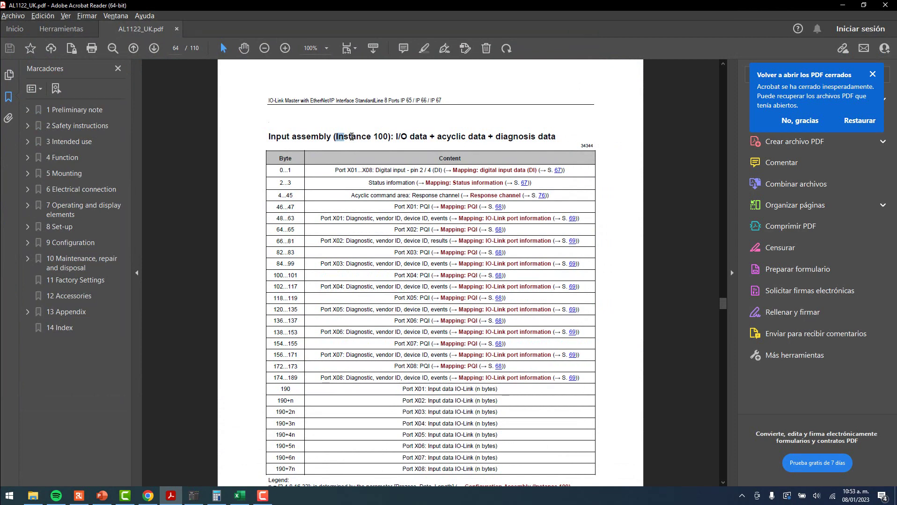
{"action": "left_click_drag", "start_coordinate": [352, 137], "coordinate": [393, 137]}
{"action": "key", "text": "alt+Tab"}
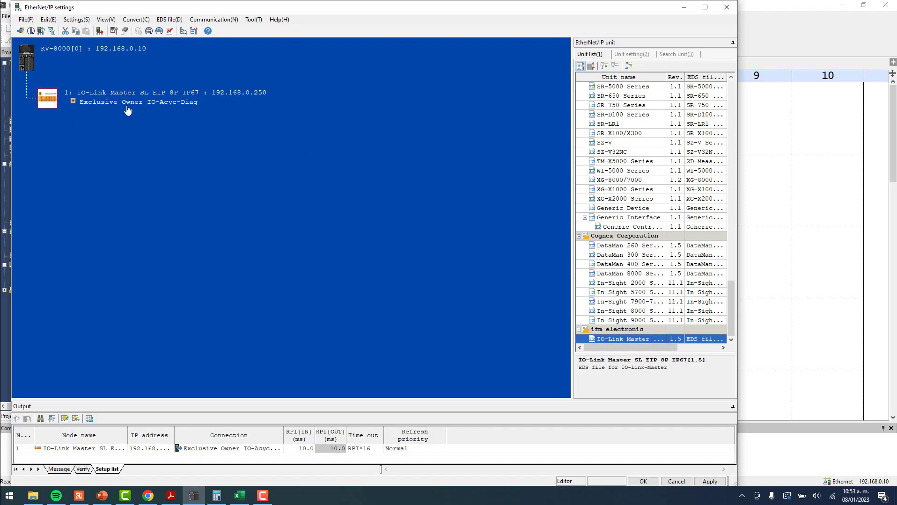
{"action": "left_click", "coordinate": [73, 101]}
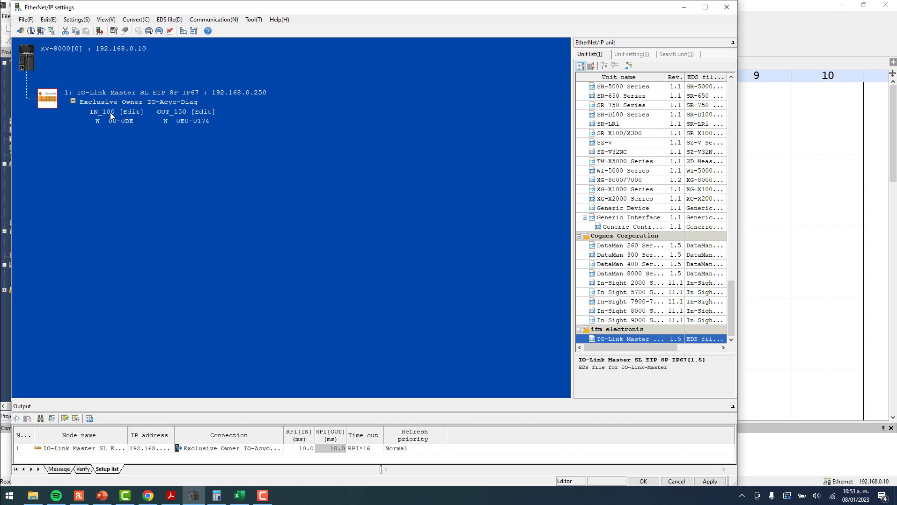
{"action": "key", "text": "alt+Tab"}
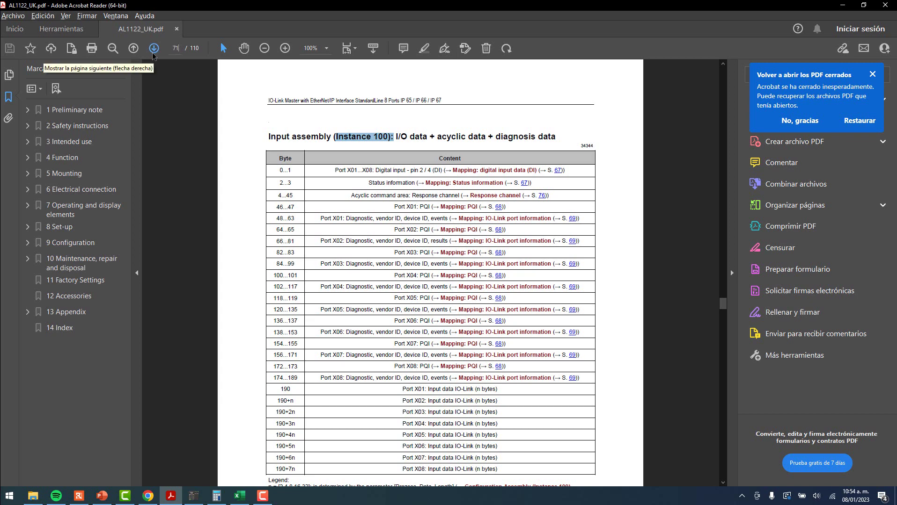
{"action": "left_click_drag", "start_coordinate": [345, 137], "coordinate": [394, 137]}
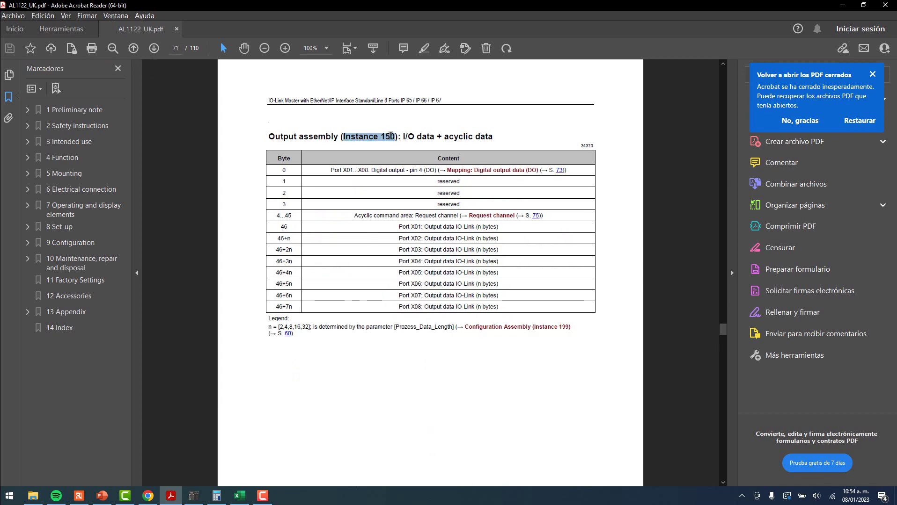
{"action": "key", "text": "alt+Tab"}
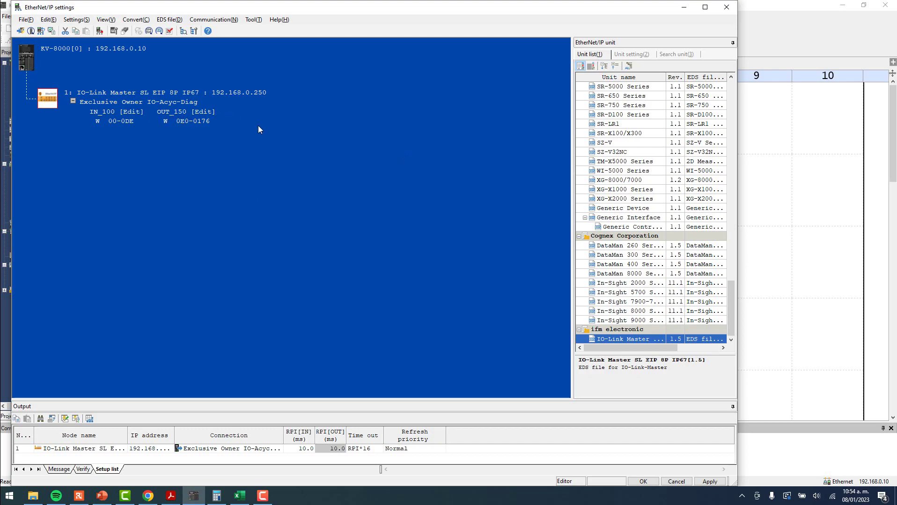
- Return to page 64 of the AL1122 manual and compare the Instance 100 input assembly's data contents with the adapter's connection name
{"action": "key", "text": "alt+Tab"}
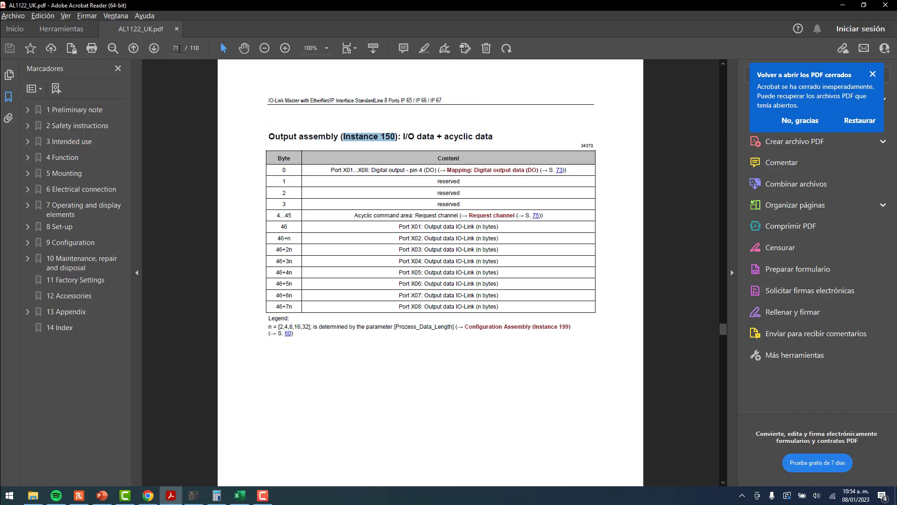
{"action": "left_click", "coordinate": [179, 49]}
{"action": "type", "text": "64"}
{"action": "key", "text": "Return"}
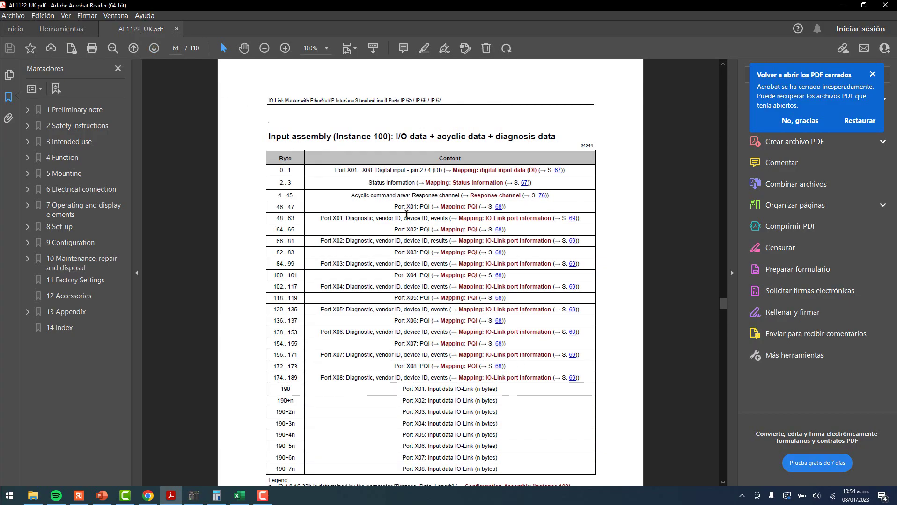
{"action": "key", "text": "alt+Tab"}
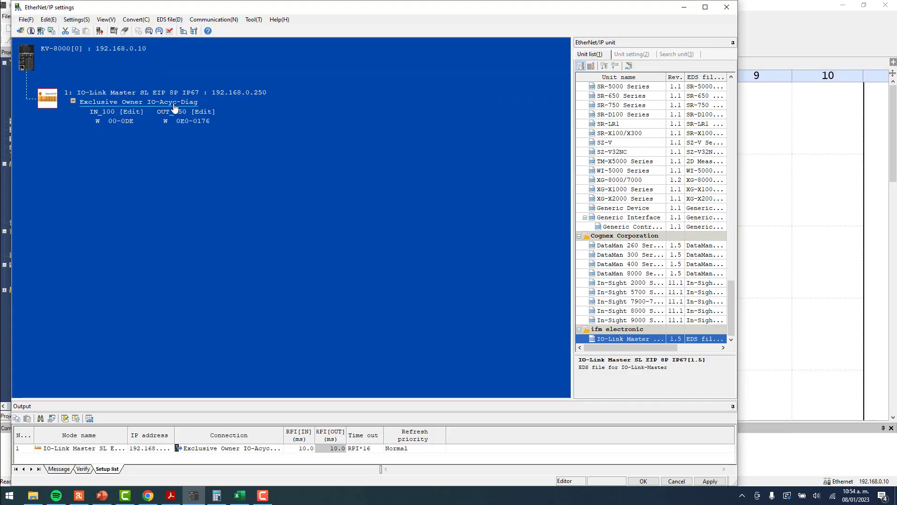
{"action": "key", "text": "alt+Tab"}
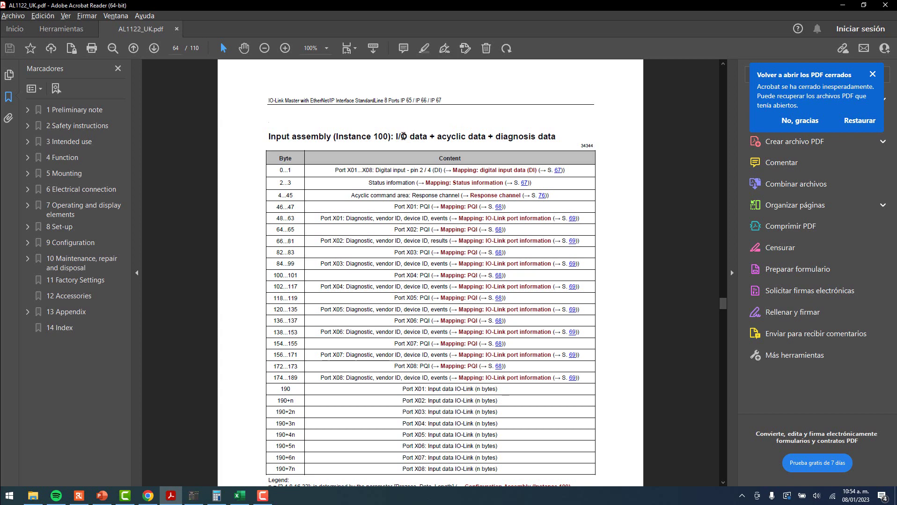
{"action": "double_click", "coordinate": [400, 135]}
{"action": "left_click_drag", "start_coordinate": [441, 137], "coordinate": [514, 136]}
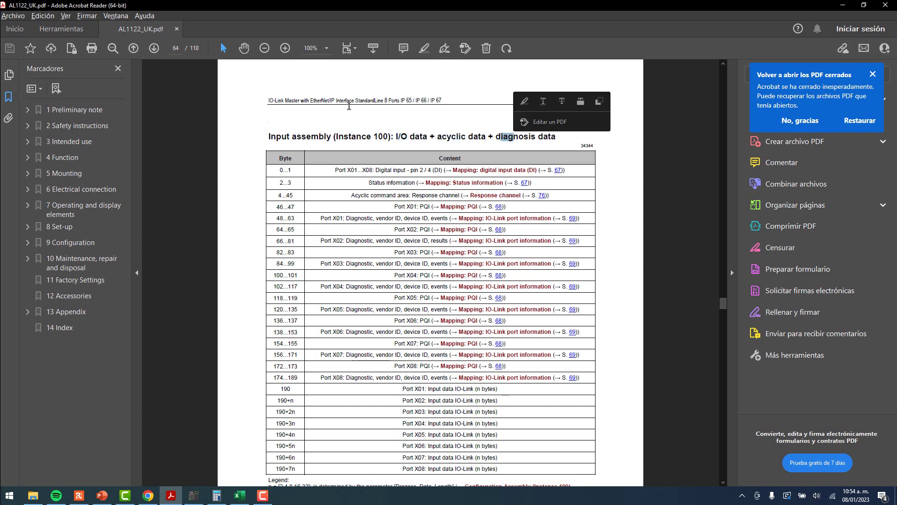
{"action": "scroll", "coordinate": [648, 299], "scroll_direction": "down", "scroll_amount": 3}
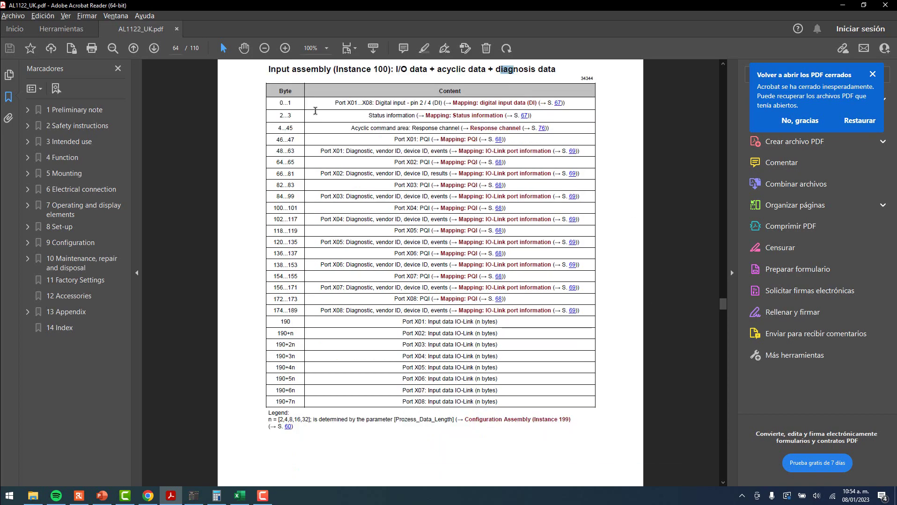
- Return to EtherNet/IP settings, open the setup parameters of the adapter's Exclusive Owner IO-Acyc-Diag connection, and check the Assembly Input Size and Assembly Output Size
{"action": "key", "text": "alt+Tab"}
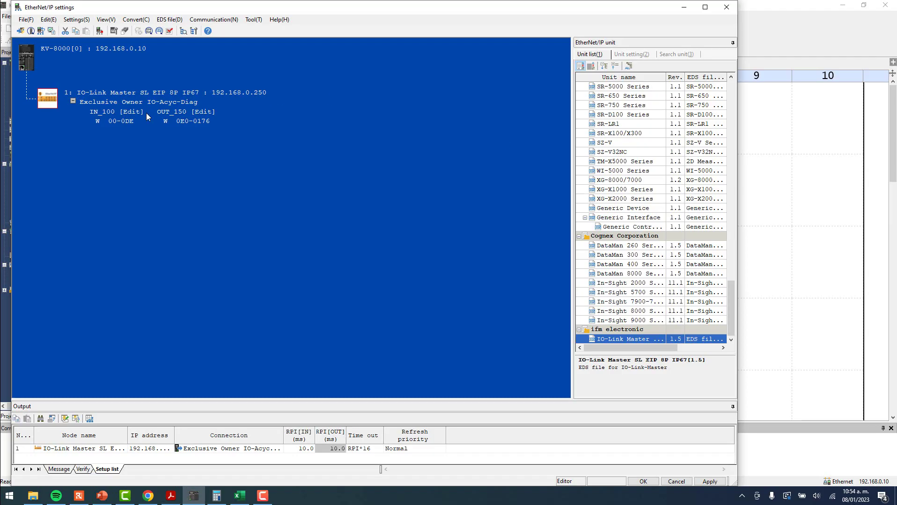
{"action": "double_click", "coordinate": [140, 102]}
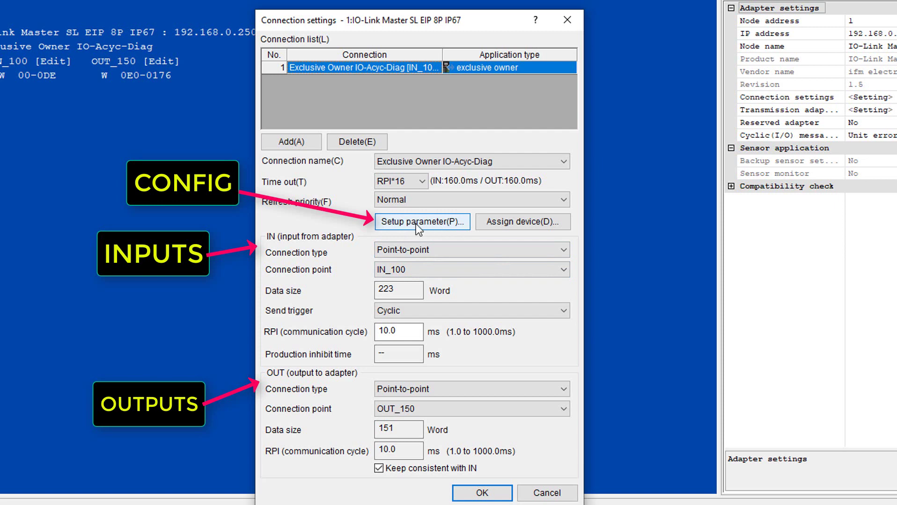
{"action": "left_click", "coordinate": [443, 223]}
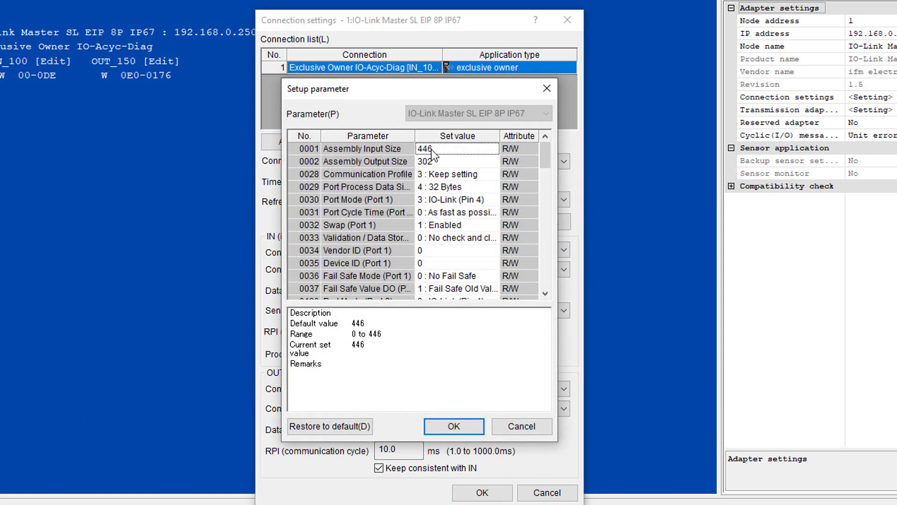
{"action": "left_click", "coordinate": [385, 149]}
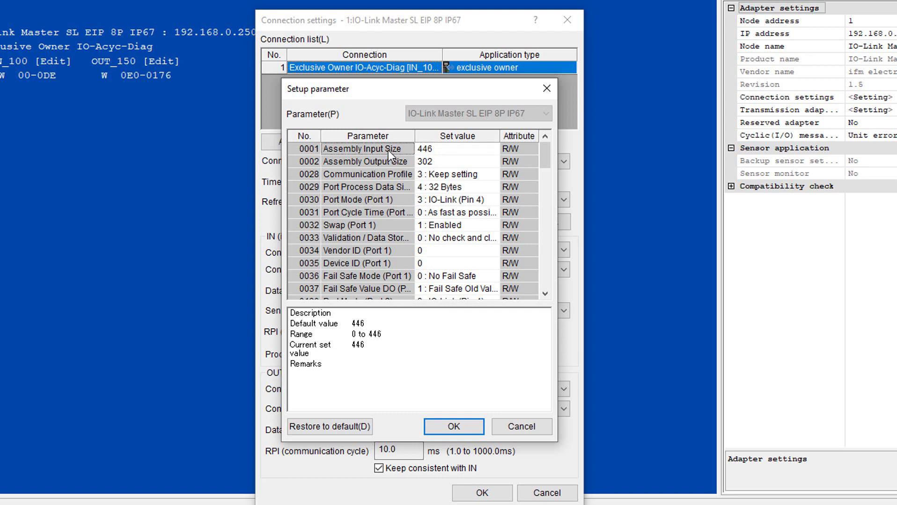
{"action": "left_click", "coordinate": [400, 161]}
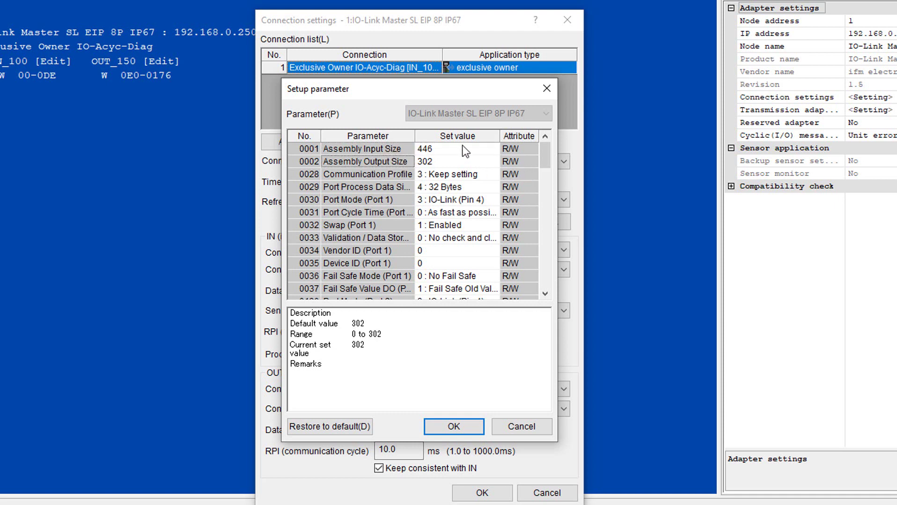
{"action": "left_click", "coordinate": [440, 149]}
{"action": "left_click", "coordinate": [436, 161]}
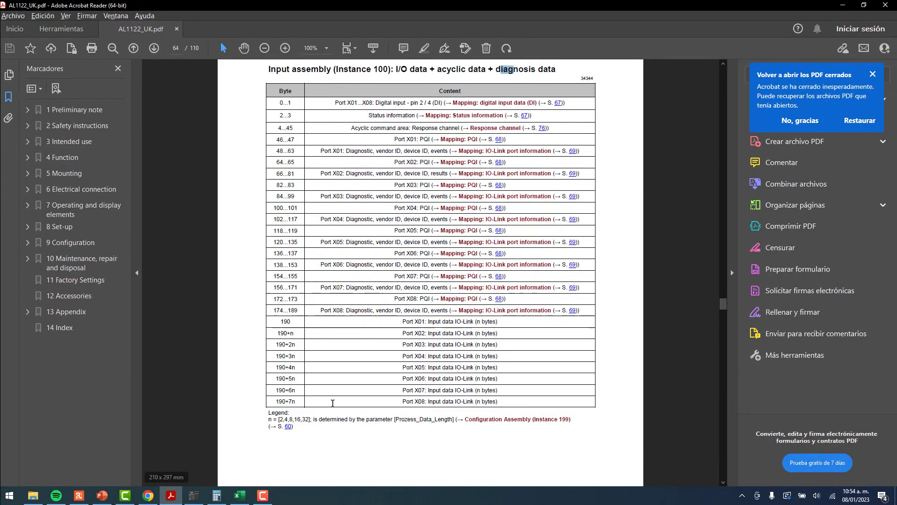
- Examine bytes 0 to 189 of the Instance 100 input assembly in the AL1122 manual in Acrobat Reader and open Calculator beside it
{"action": "left_click_drag", "start_coordinate": [270, 104], "coordinate": [525, 403]}
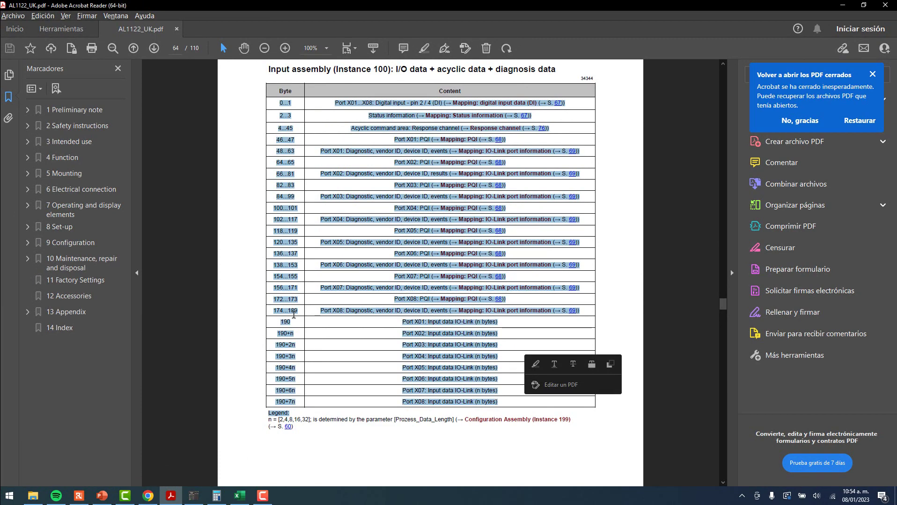
{"action": "left_click", "coordinate": [524, 402]}
{"action": "left_click_drag", "start_coordinate": [279, 105], "coordinate": [296, 318]}
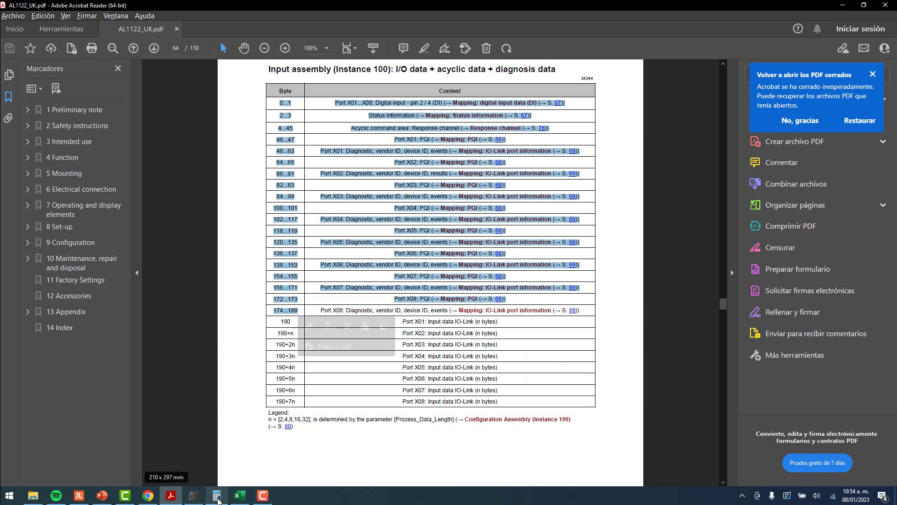
{"action": "left_click", "coordinate": [216, 497]}
{"action": "left_click", "coordinate": [682, 295]}
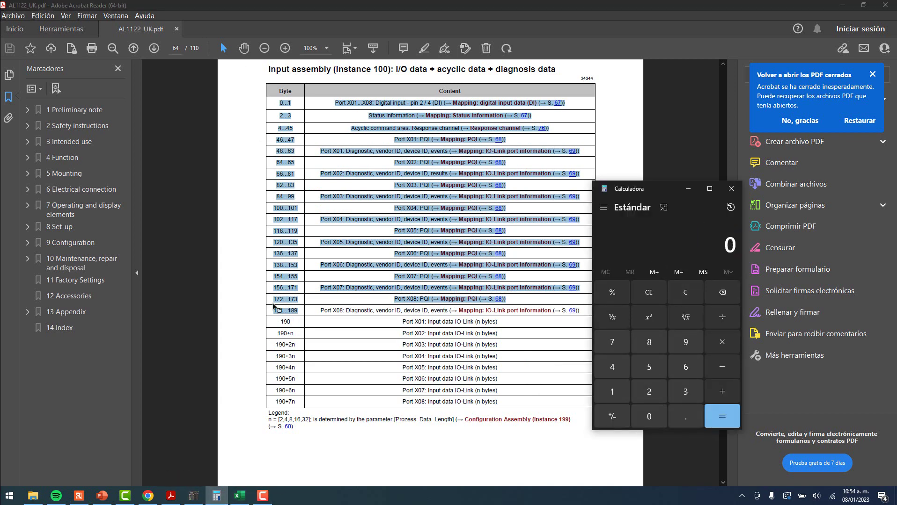
{"action": "left_click", "coordinate": [297, 310]}
{"action": "key", "text": "alt+Tab"}
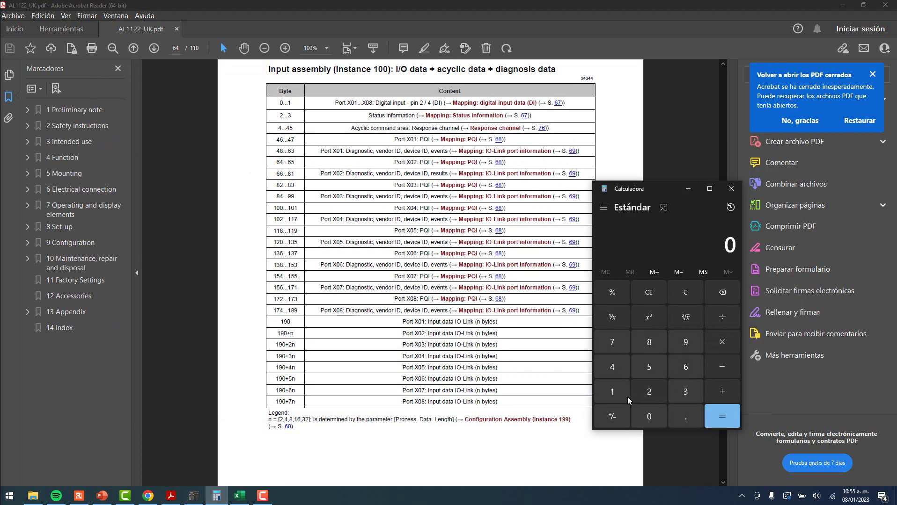
{"action": "left_click", "coordinate": [611, 392]}
{"action": "left_click", "coordinate": [685, 342]}
{"action": "left_click", "coordinate": [642, 424]}
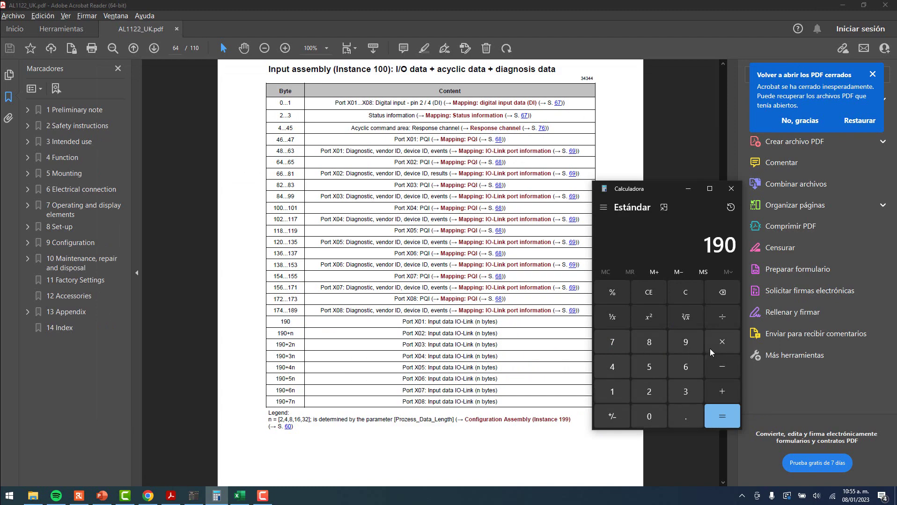
{"action": "left_click", "coordinate": [723, 392]}
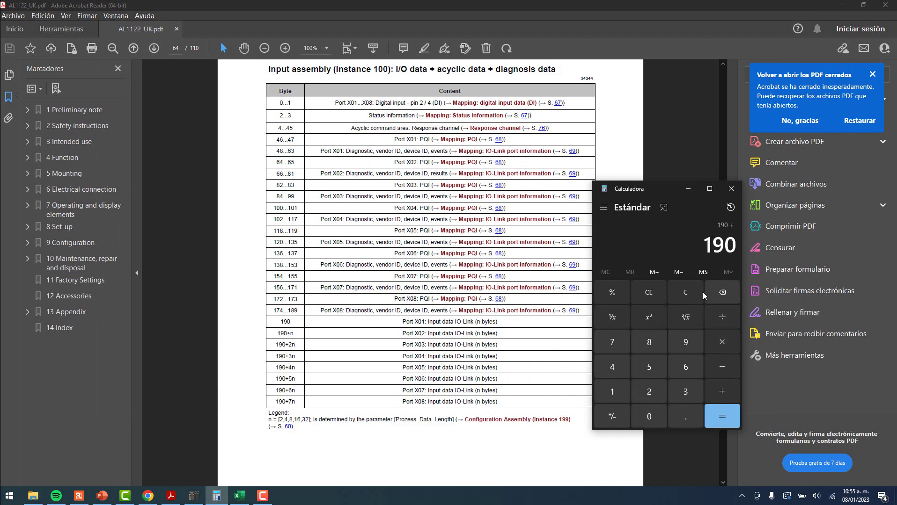
{"action": "left_click", "coordinate": [685, 292]}
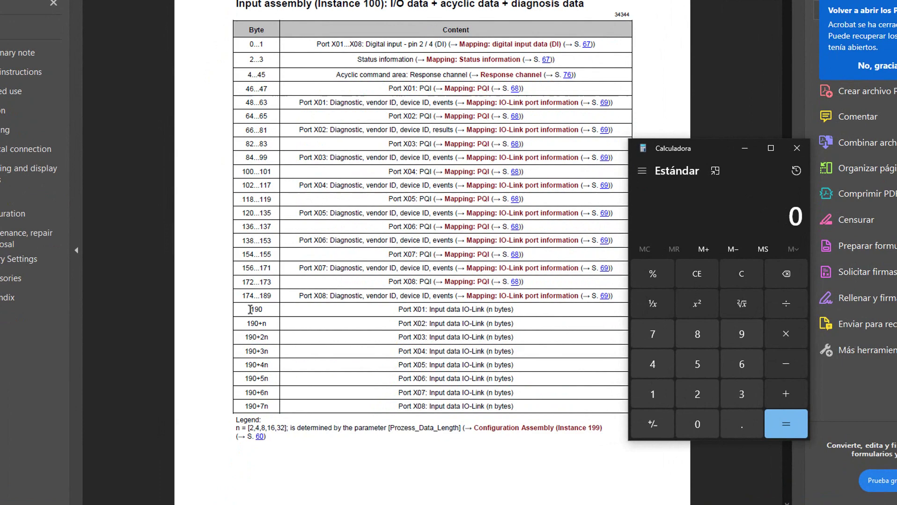
- Examine the IO-Link input data rows for ports X01 to X08 and the legend defining n through the Prozess_Data_Length parameter
{"action": "left_click_drag", "start_coordinate": [286, 318], "coordinate": [293, 404]}
{"action": "left_click_drag", "start_coordinate": [191, 423], "coordinate": [193, 422]}
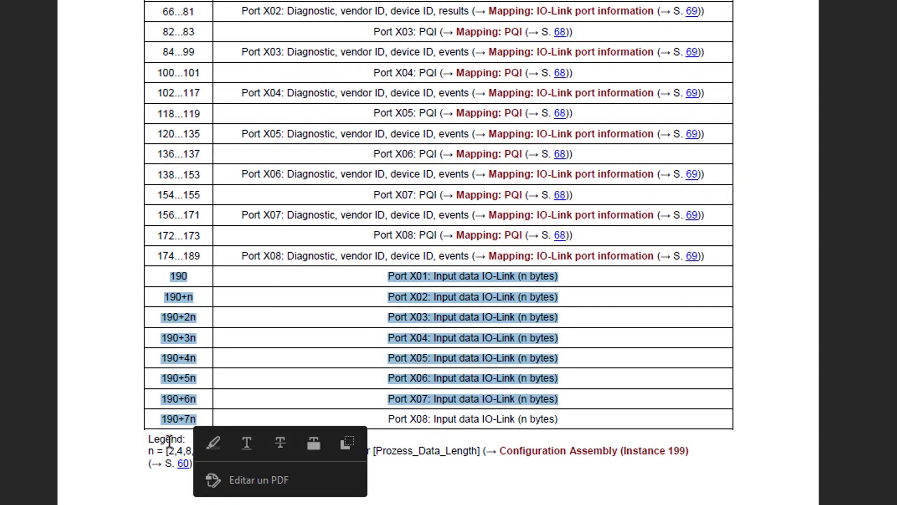
{"action": "left_click", "coordinate": [173, 347]}
{"action": "left_click_drag", "start_coordinate": [173, 286], "coordinate": [201, 419]}
{"action": "left_click", "coordinate": [308, 470]}
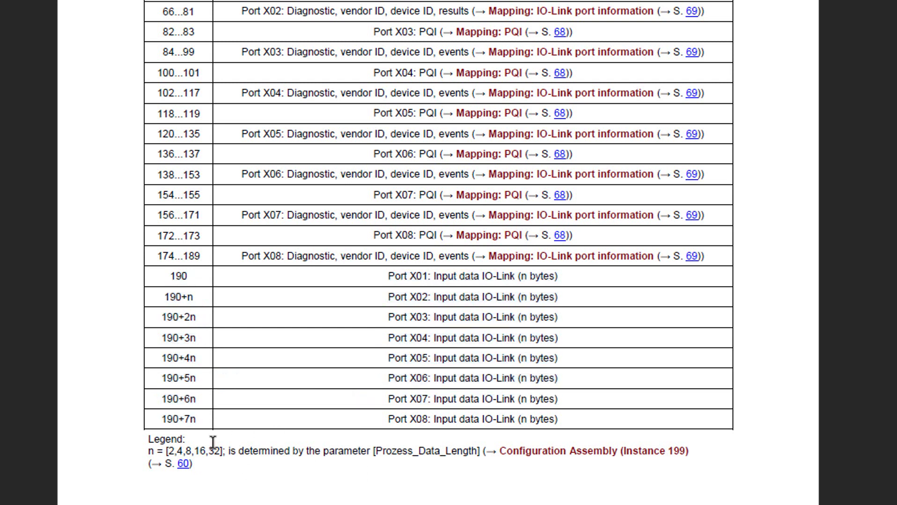
{"action": "left_click_drag", "start_coordinate": [149, 452], "coordinate": [172, 452]}
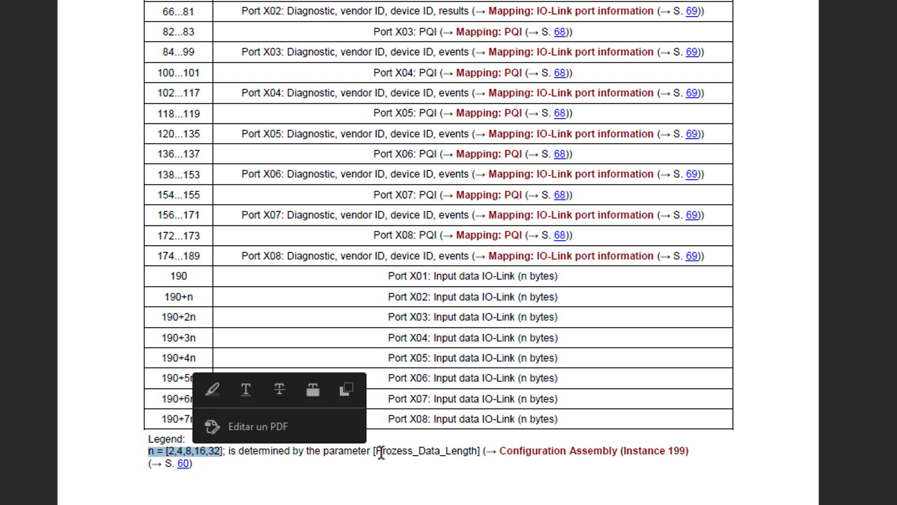
{"action": "left_click_drag", "start_coordinate": [382, 452], "coordinate": [478, 453]}
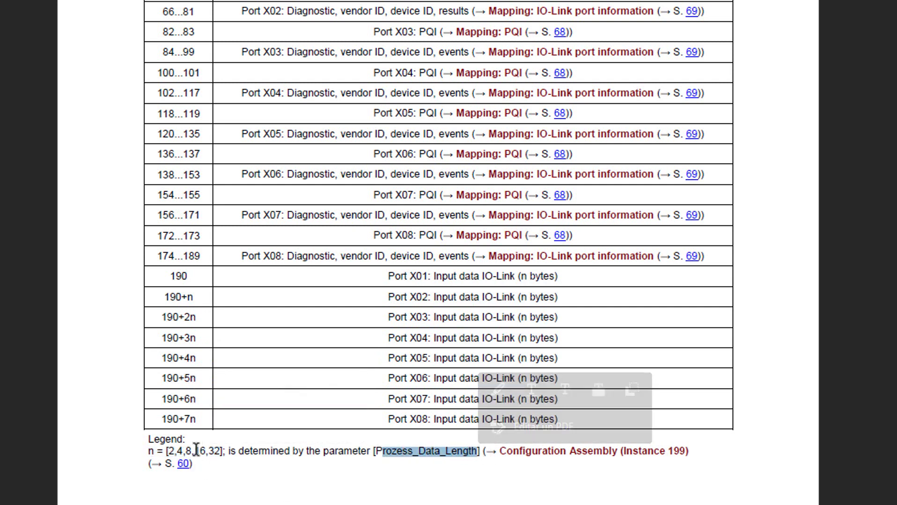
{"action": "left_click_drag", "start_coordinate": [166, 452], "coordinate": [221, 452]}
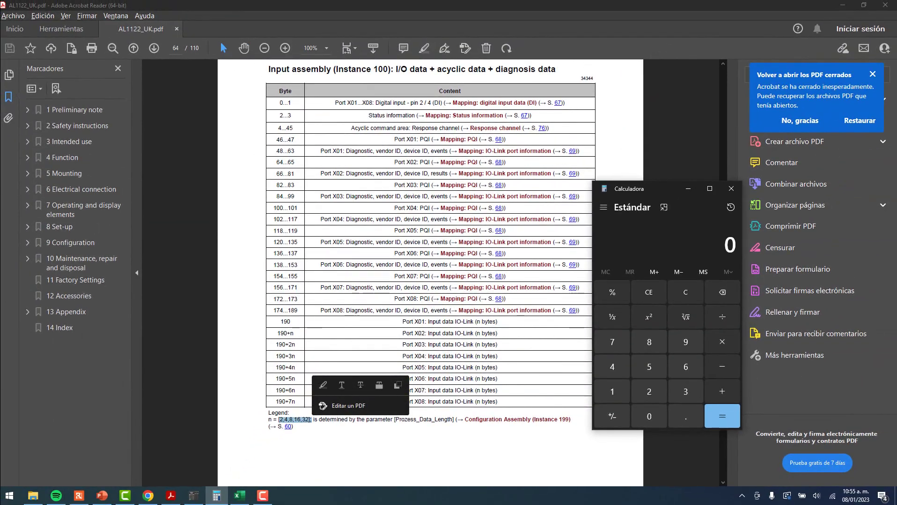
- Return to the Setup parameter dialog in EtherNet/IP settings and review the available Port Process Data Size options without changing the selection
{"action": "left_click", "coordinate": [193, 495]}
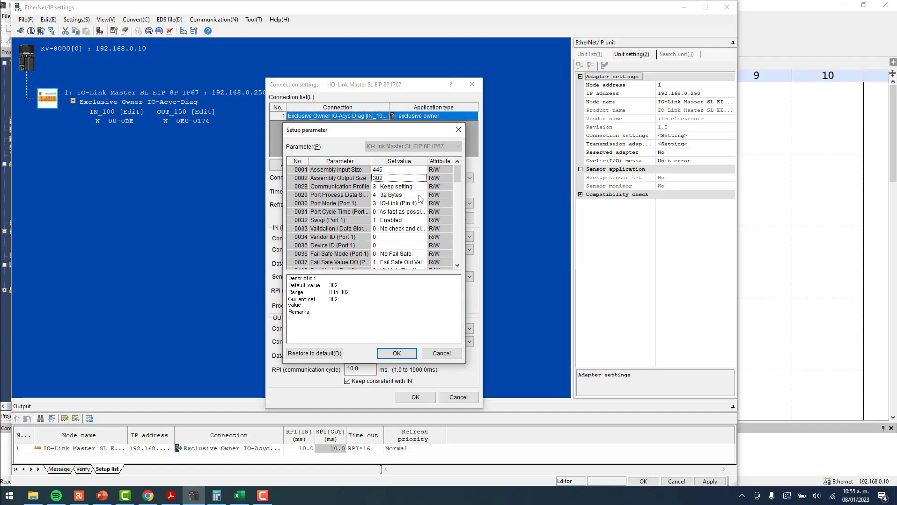
{"action": "left_click", "coordinate": [396, 196]}
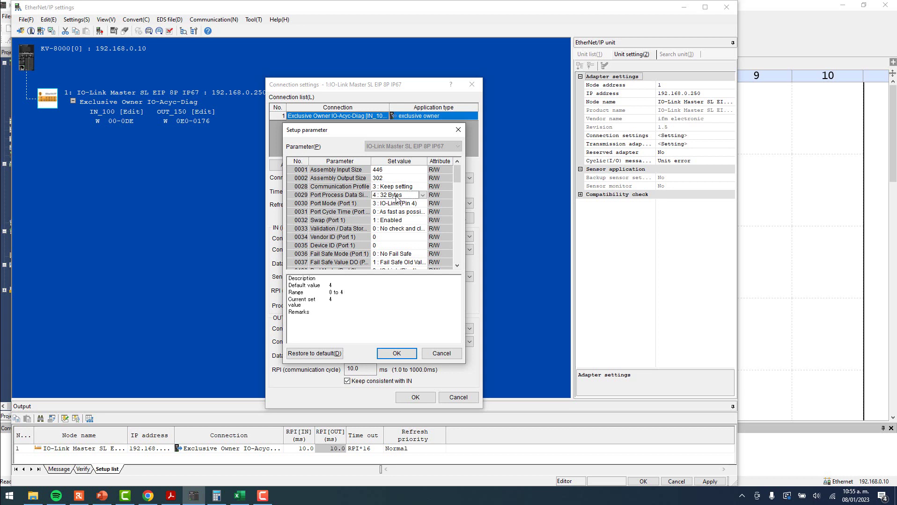
{"action": "left_click", "coordinate": [424, 196]}
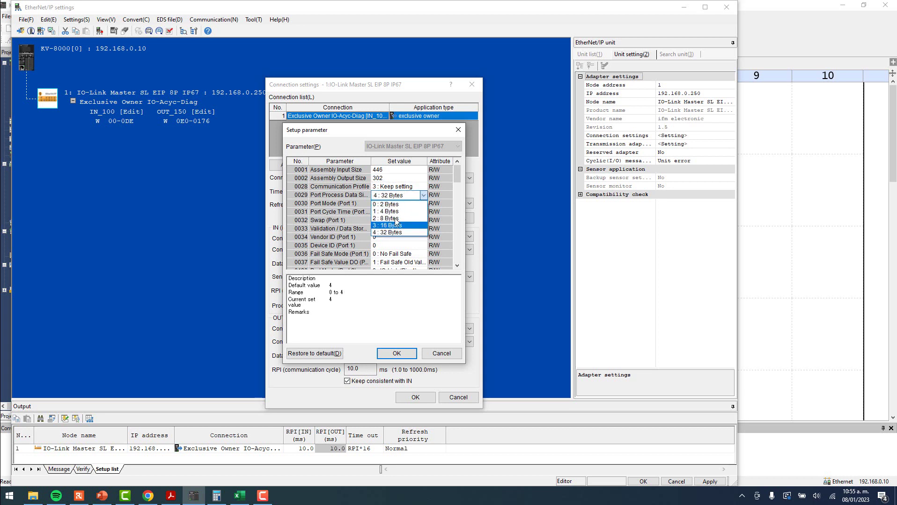
{"action": "left_click", "coordinate": [329, 204]}
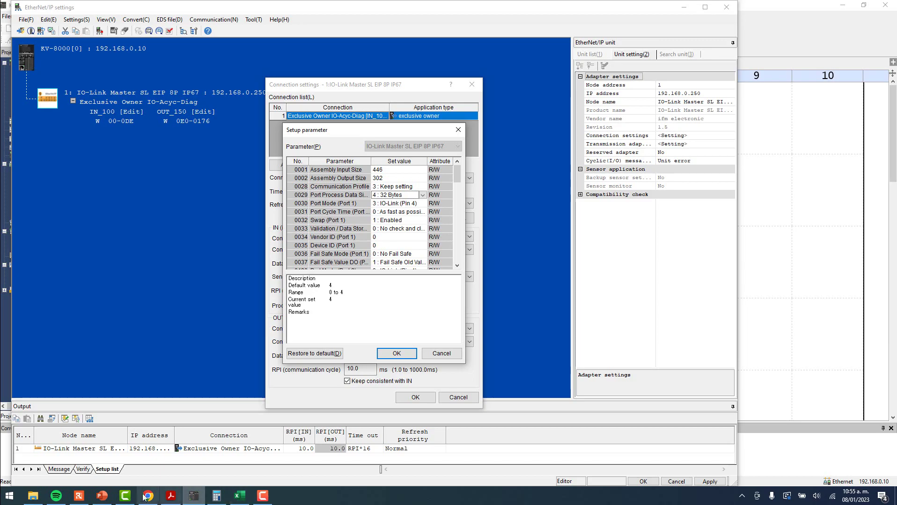
- Calculate 32 × 8 in Calculator over the manual and match it to the IO-Link input data rows of ports X01 to X08
{"action": "left_click", "coordinate": [167, 497]}
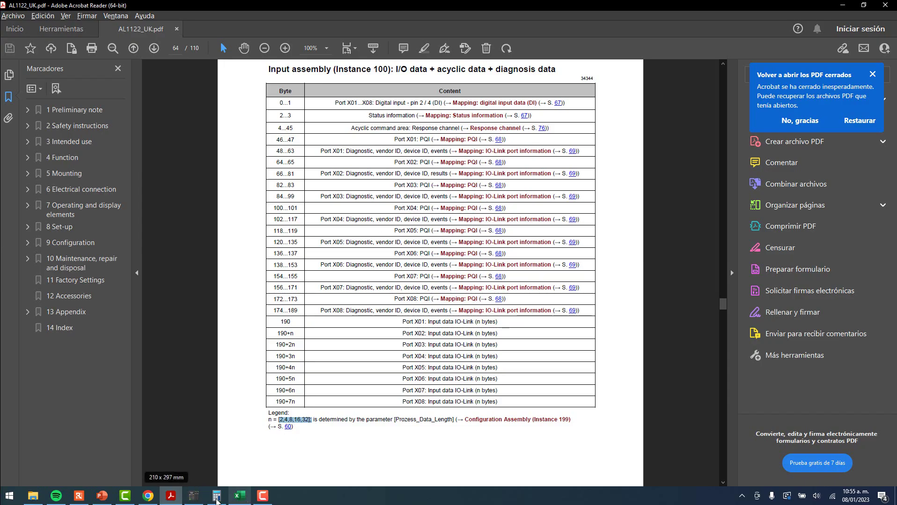
{"action": "left_click", "coordinate": [216, 496]}
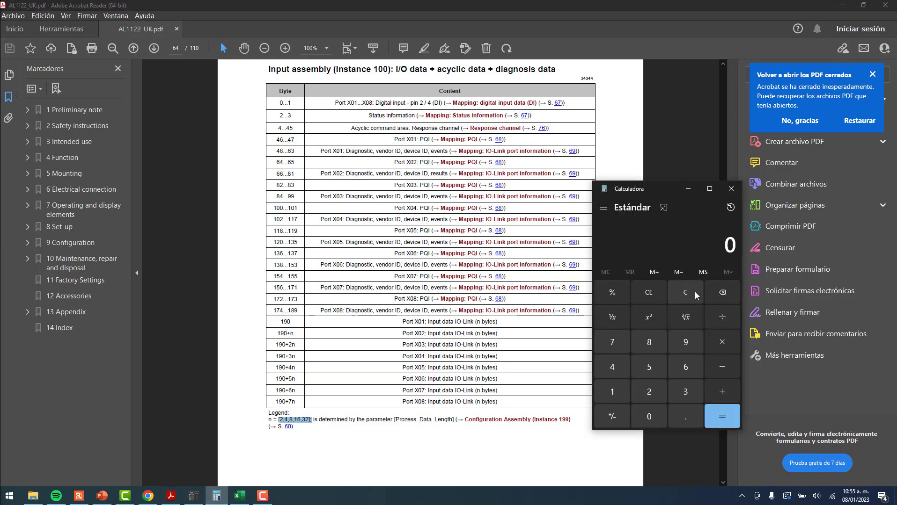
{"action": "type", "text": "32"}
{"action": "type", "text": "*8"}
{"action": "key", "text": "Return"}
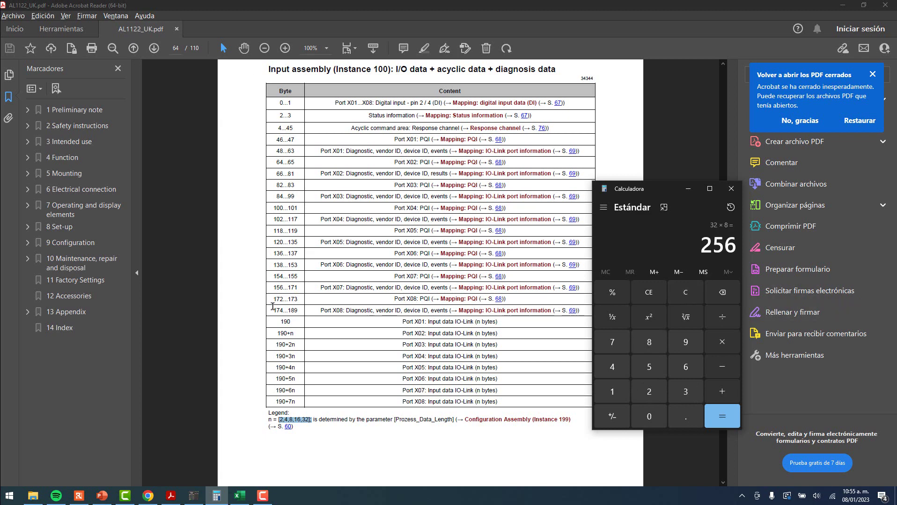
{"action": "left_click_drag", "start_coordinate": [277, 326], "coordinate": [510, 405]}
{"action": "key", "text": "alt+Tab"}
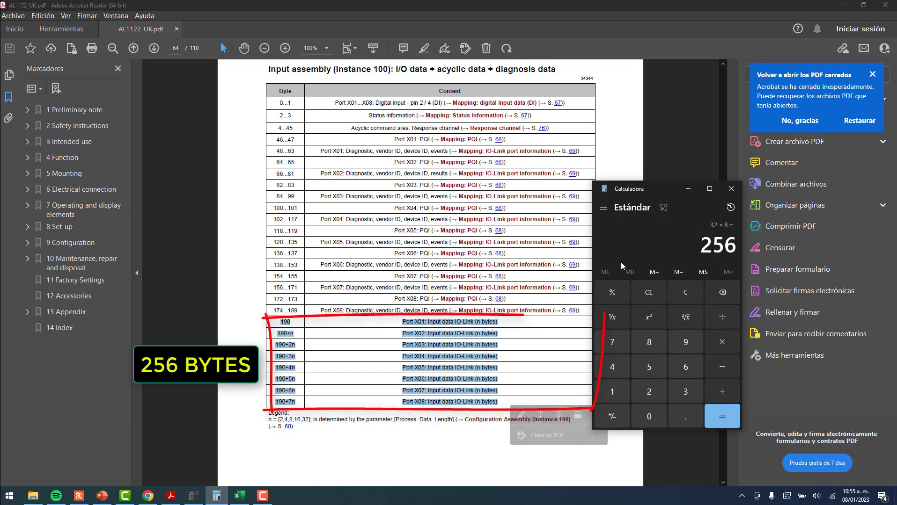
- Mark the fixed byte rows above the IO-Link input data and add their 190 bytes to the calculated port data size
{"action": "left_click_drag", "start_coordinate": [276, 106], "coordinate": [425, 267]}
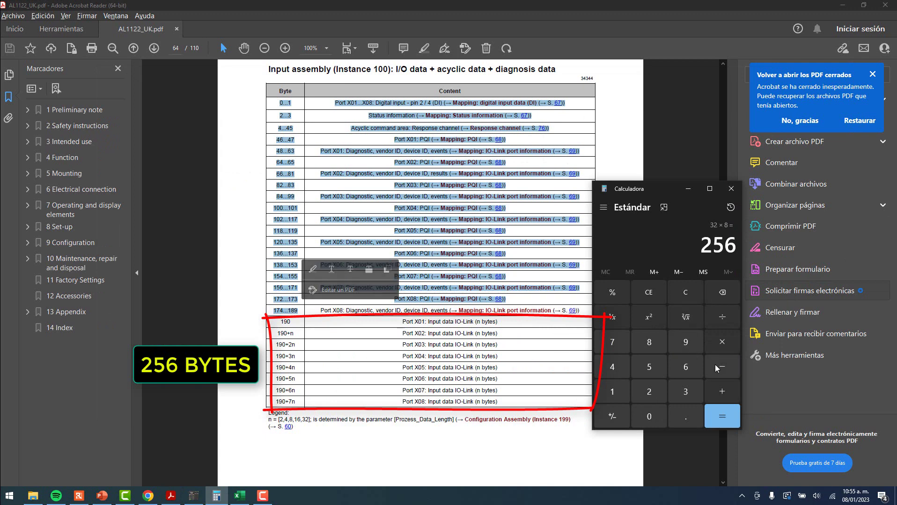
{"action": "left_click", "coordinate": [721, 393]}
{"action": "left_click", "coordinate": [621, 388]}
{"action": "left_click", "coordinate": [685, 342]}
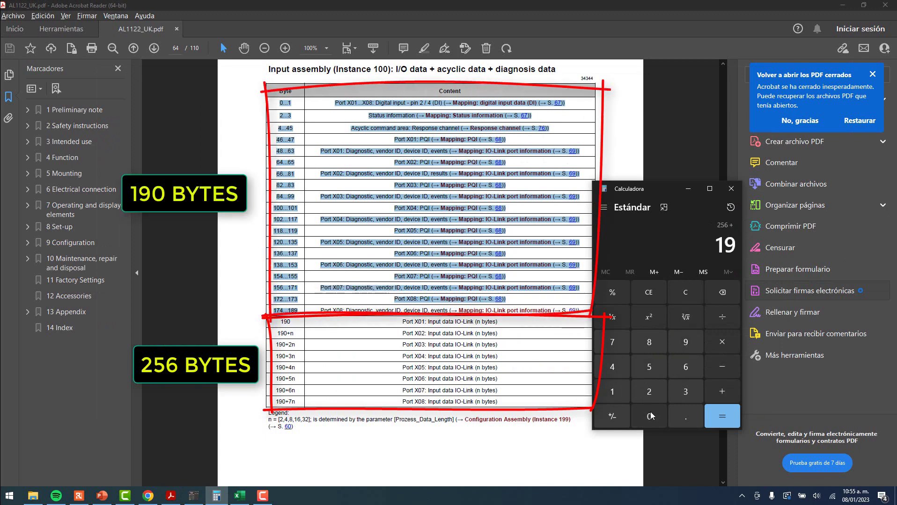
{"action": "left_click", "coordinate": [648, 416]}
{"action": "left_click", "coordinate": [722, 417]}
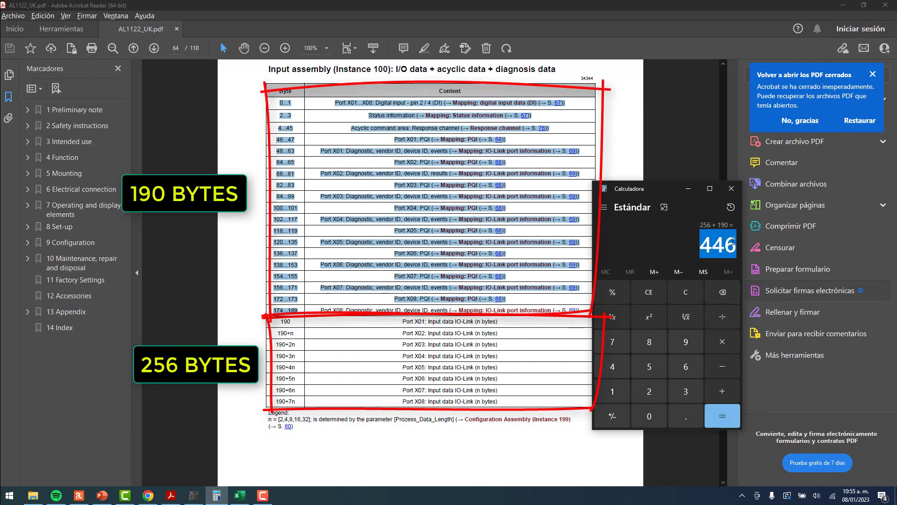
- Return to EtherNet/IP settings and compare the Calculator total with the Assembly Input Size set value
{"action": "left_click", "coordinate": [194, 497]}
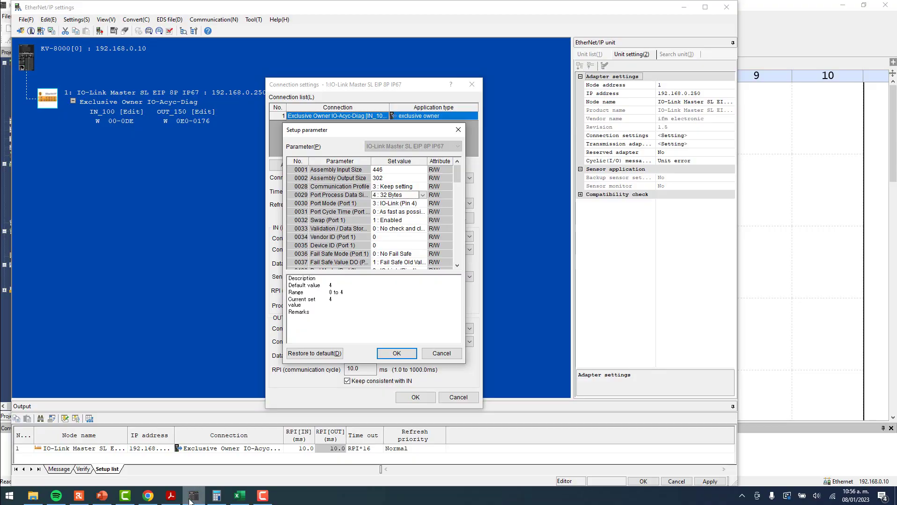
{"action": "left_click", "coordinate": [216, 496]}
{"action": "left_click", "coordinate": [382, 172]}
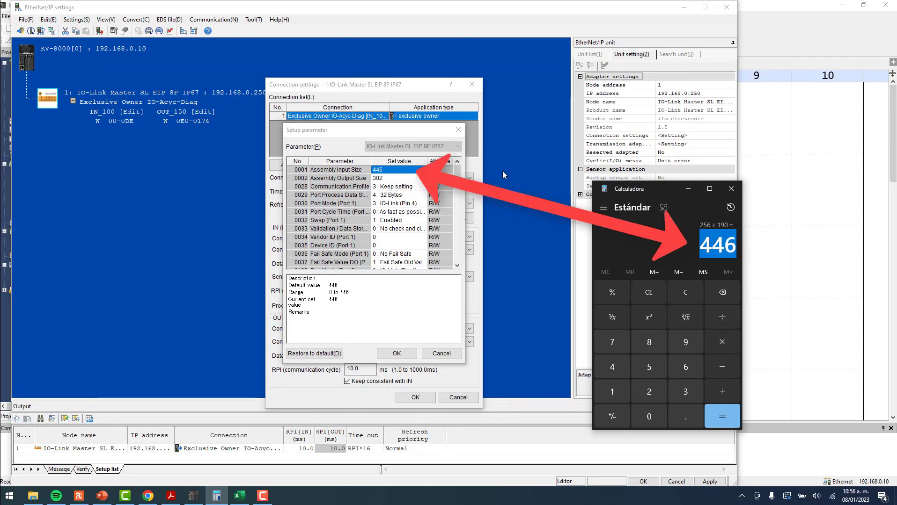
- Go to page 71 of the AL1122 manual in Acrobat Reader and examine the byte layout of the Instance 150 output assembly
{"action": "left_click", "coordinate": [170, 495]}
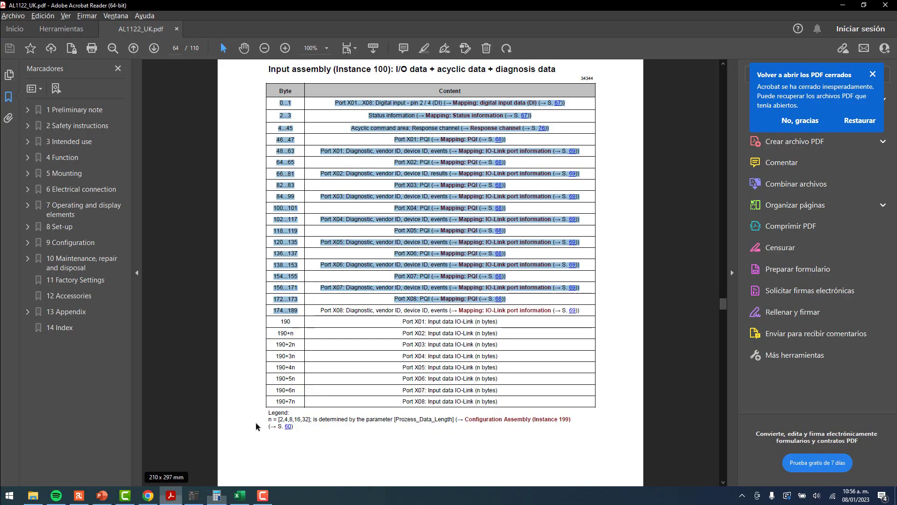
{"action": "left_click", "coordinate": [176, 49]}
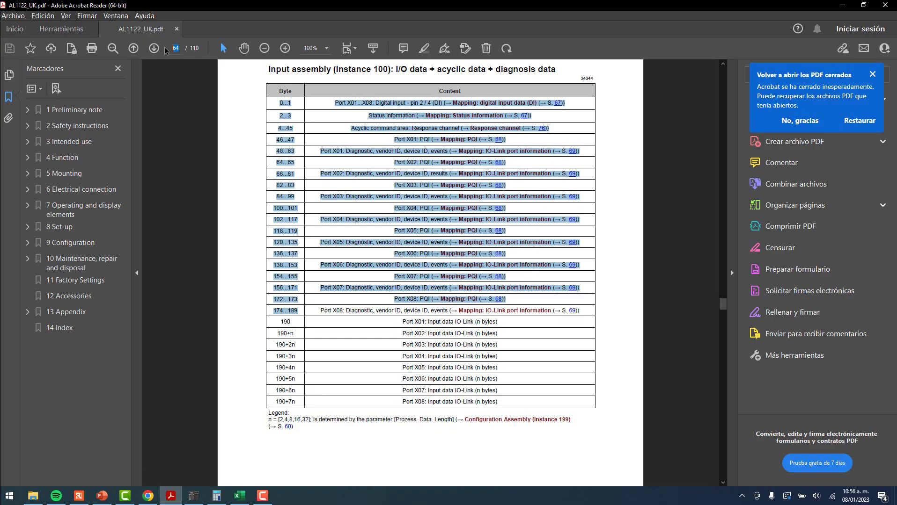
{"action": "type", "text": "71"}
{"action": "key", "text": "Return"}
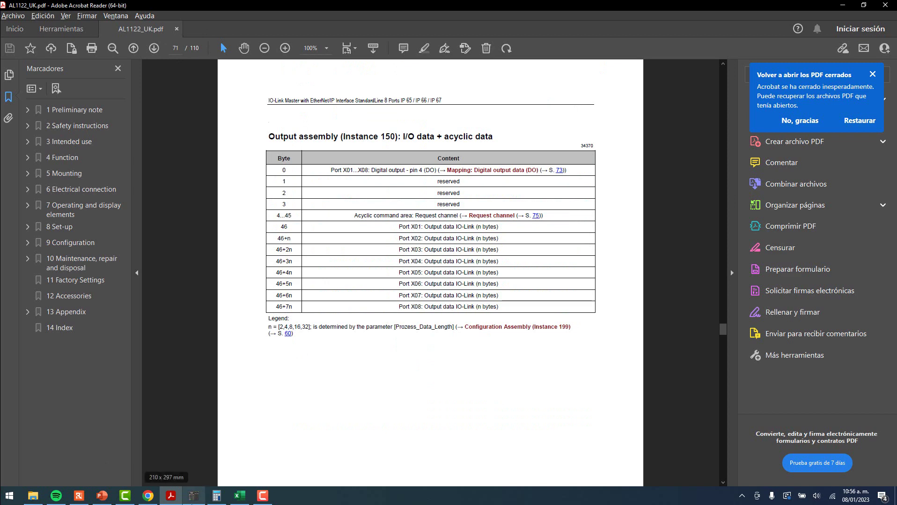
{"action": "left_click", "coordinate": [217, 496]}
{"action": "left_click", "coordinate": [289, 241]}
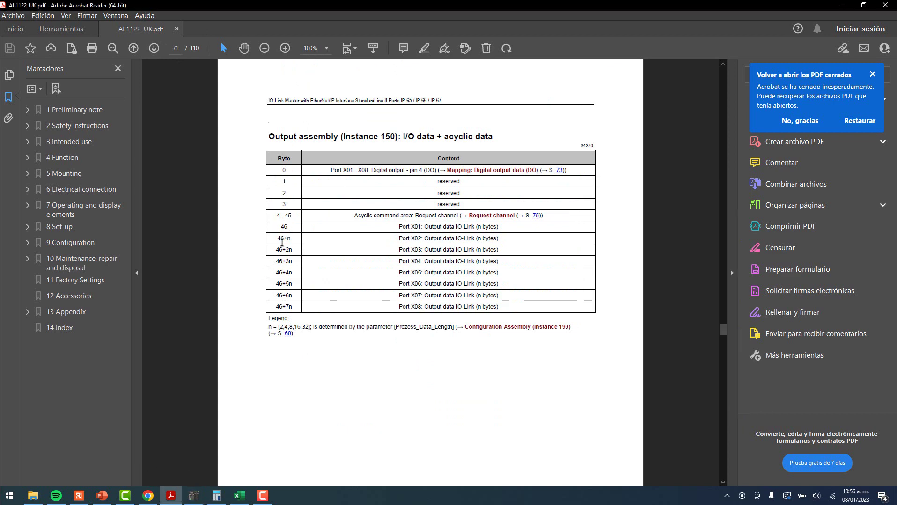
- Bring Calculator up over the manual, clear it and calculate 8 × 32 for the IO-Link output data of ports X01 to X08
{"action": "key", "text": "alt+Tab"}
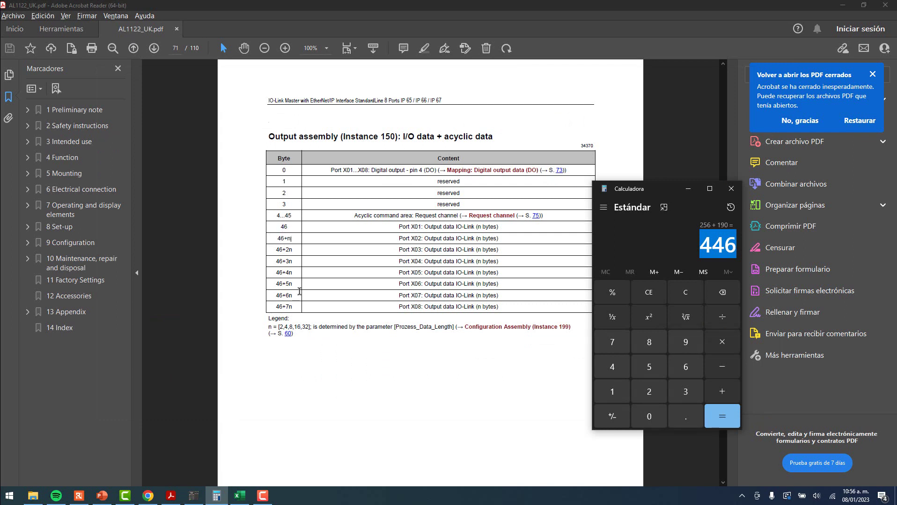
{"action": "left_click", "coordinate": [685, 292]}
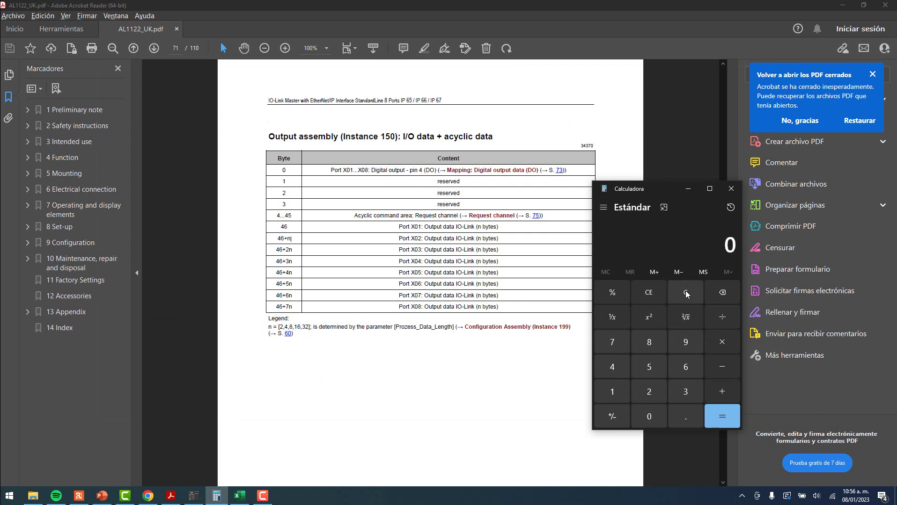
{"action": "type", "text": "*32"}
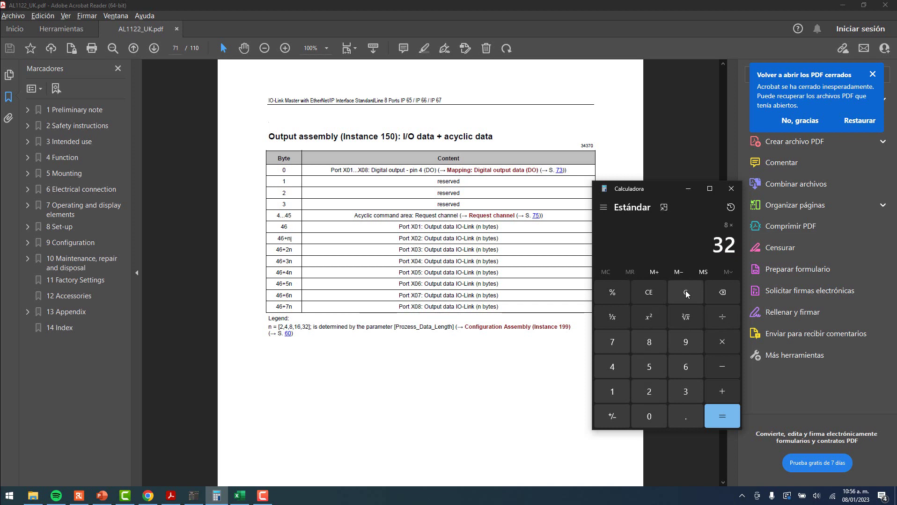
{"action": "key", "text": "Return"}
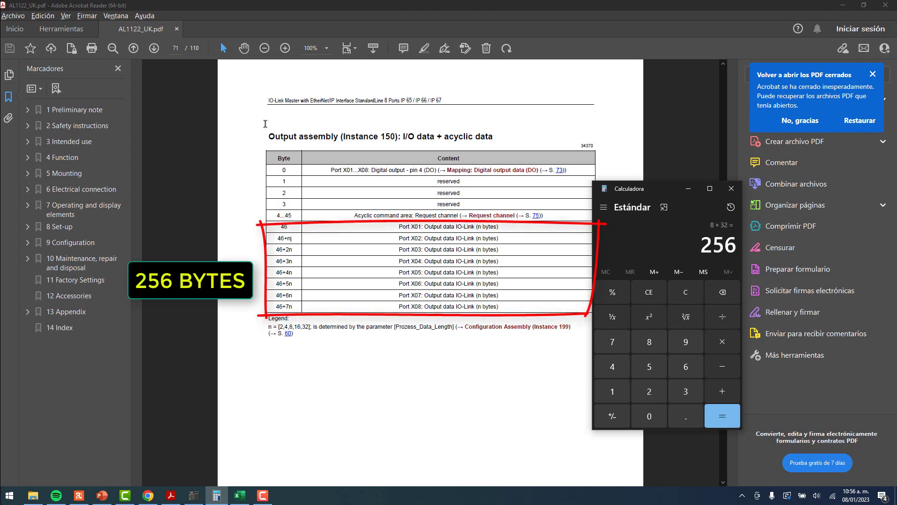
- Mark the fixed byte rows above the IO-Link output data and add their 46 bytes to the calculated port data size
{"action": "left_click_drag", "start_coordinate": [273, 171], "coordinate": [361, 206]}
{"action": "key", "text": "alt+Tab"}
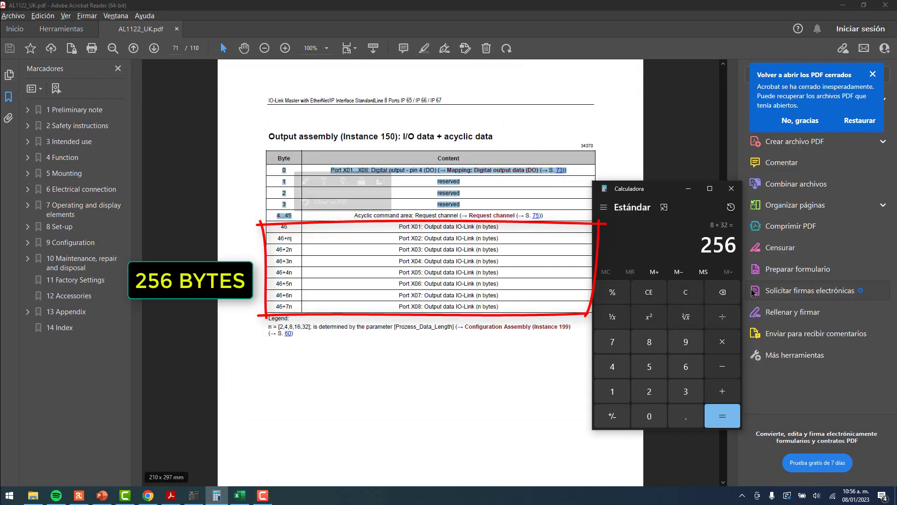
{"action": "left_click", "coordinate": [720, 391]}
{"action": "type", "text": "46"}
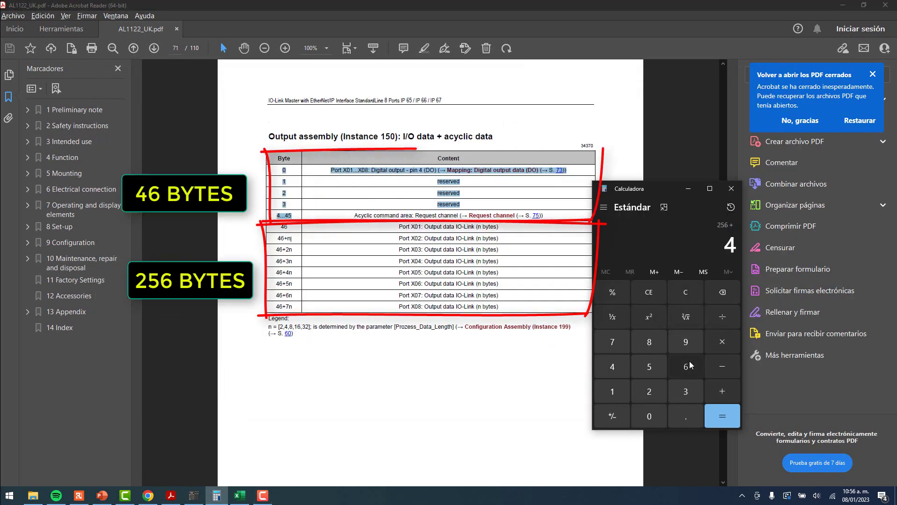
{"action": "left_click", "coordinate": [725, 421]}
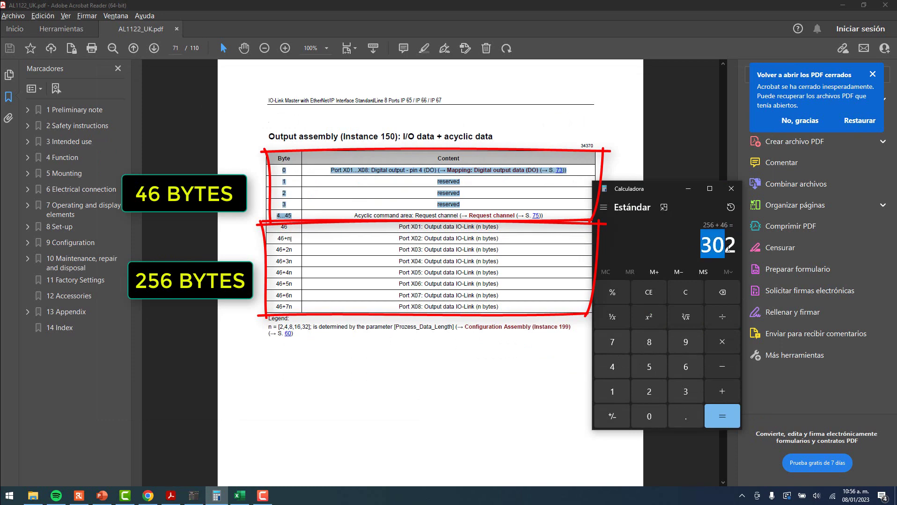
- Return to EtherNet/IP settings, compare the Calculator total with the Assembly Output Size set value, and close Calculator
{"action": "left_click", "coordinate": [193, 496]}
{"action": "key", "text": "alt+Tab"}
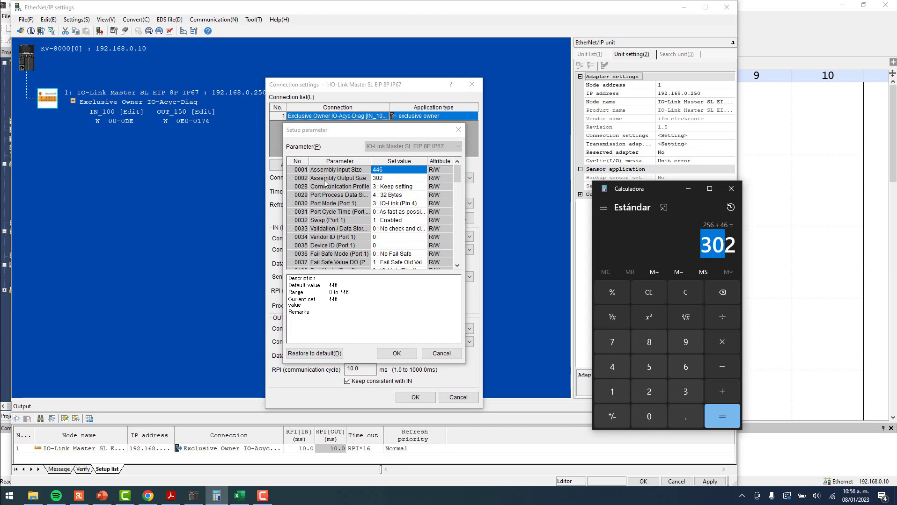
{"action": "left_click", "coordinate": [728, 189]}
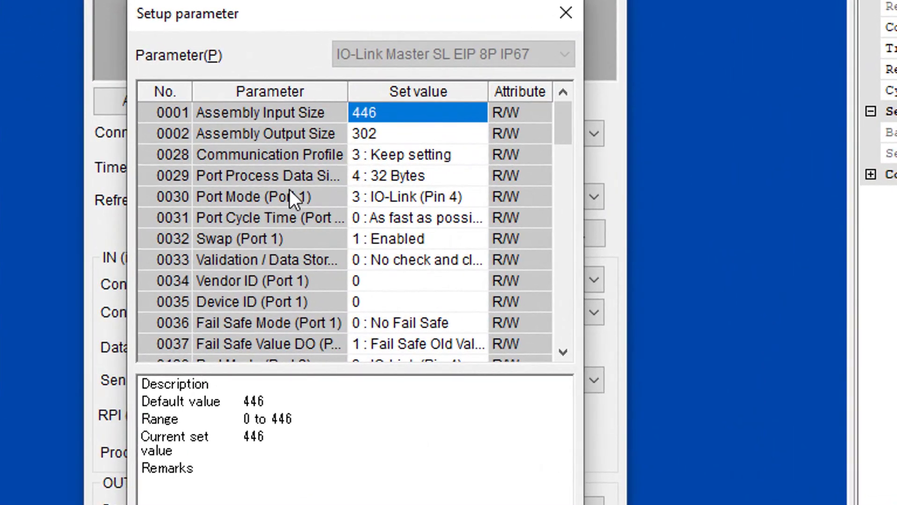
- Examine the available Port Mode (Port 1) options in the setup parameters, keeping IO-Link (Pin 4)
{"action": "left_click", "coordinate": [346, 202]}
{"action": "left_click", "coordinate": [421, 196]}
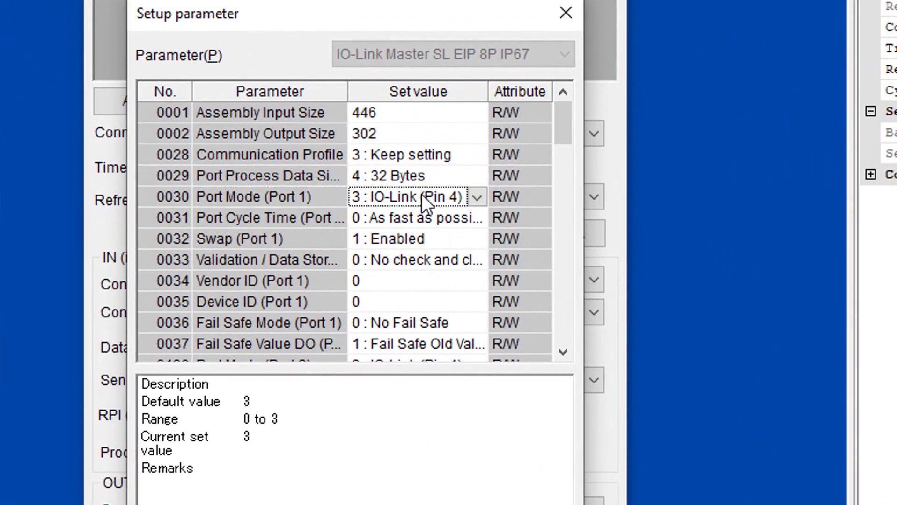
{"action": "left_click", "coordinate": [477, 197]}
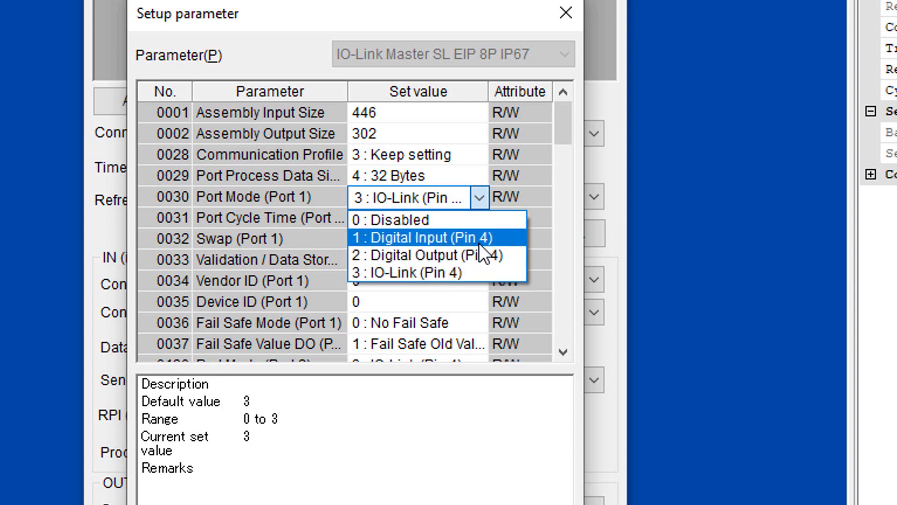
{"action": "left_click", "coordinate": [426, 195]}
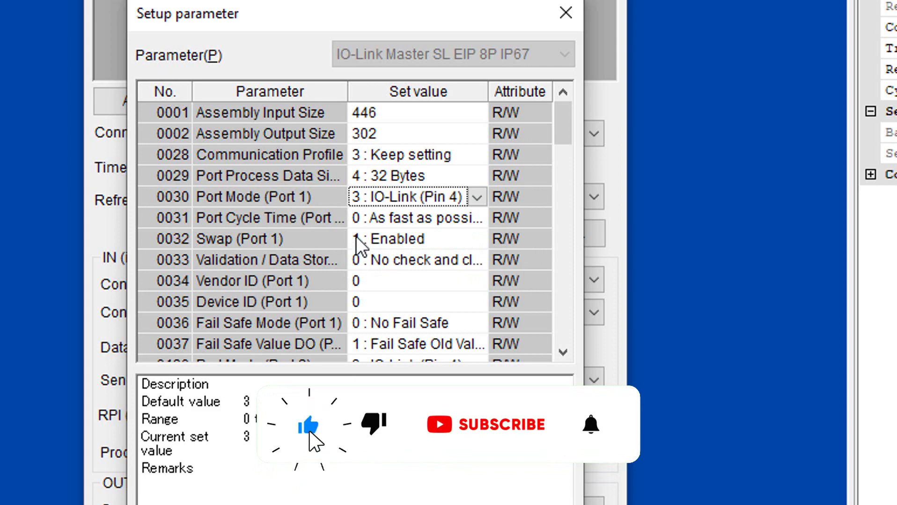
- Review the remaining port parameters down to Port 8, then accept the setup parameters and the connection settings
{"action": "scroll", "coordinate": [360, 243], "scroll_direction": "down", "scroll_amount": 18}
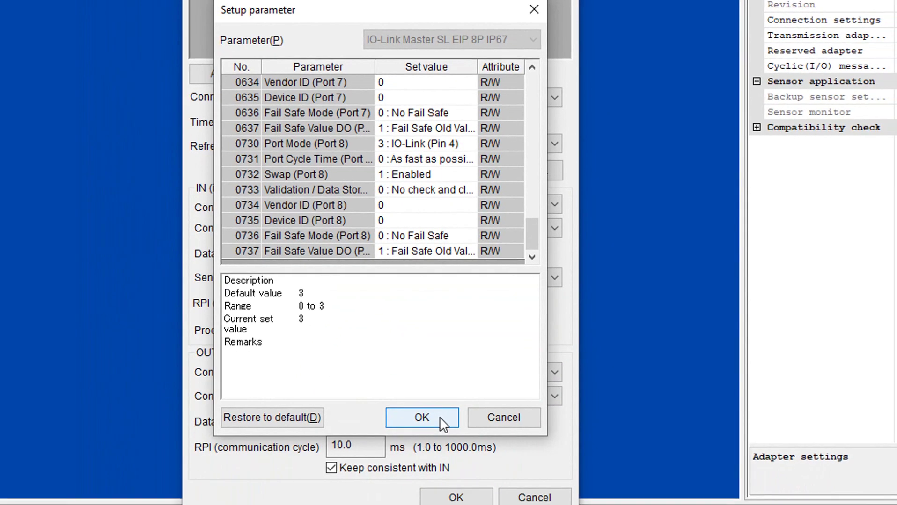
{"action": "left_click", "coordinate": [440, 419]}
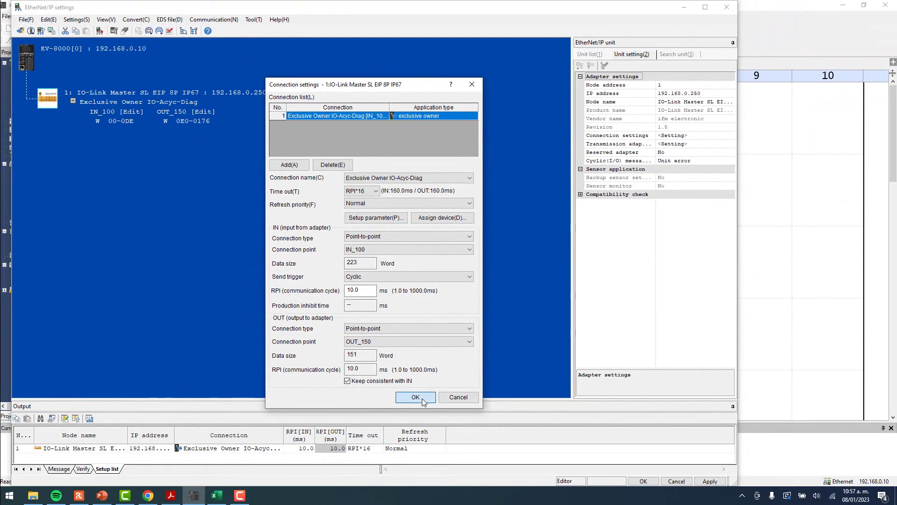
{"action": "left_click", "coordinate": [415, 398]}
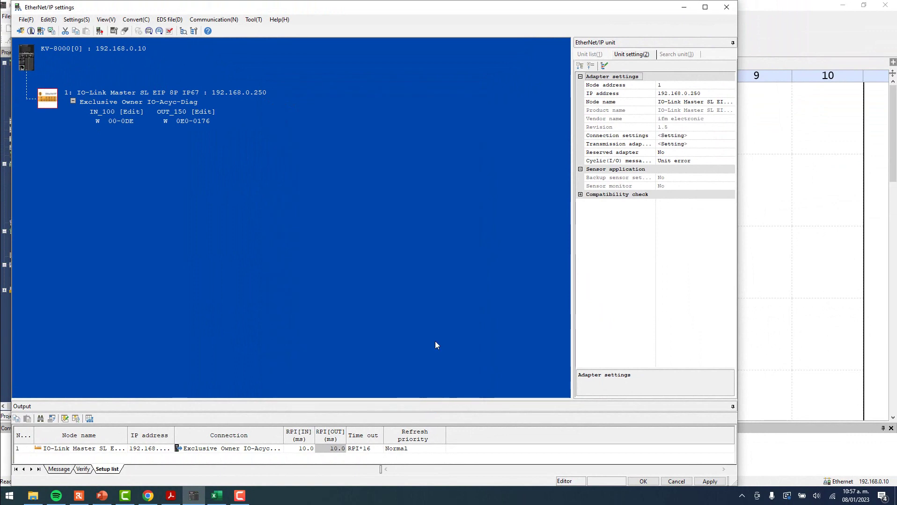
- Open the IN_100 device assignment, enlarge and reposition its dialog, and look at both the IN and OUT assignments
{"action": "left_click", "coordinate": [132, 112]}
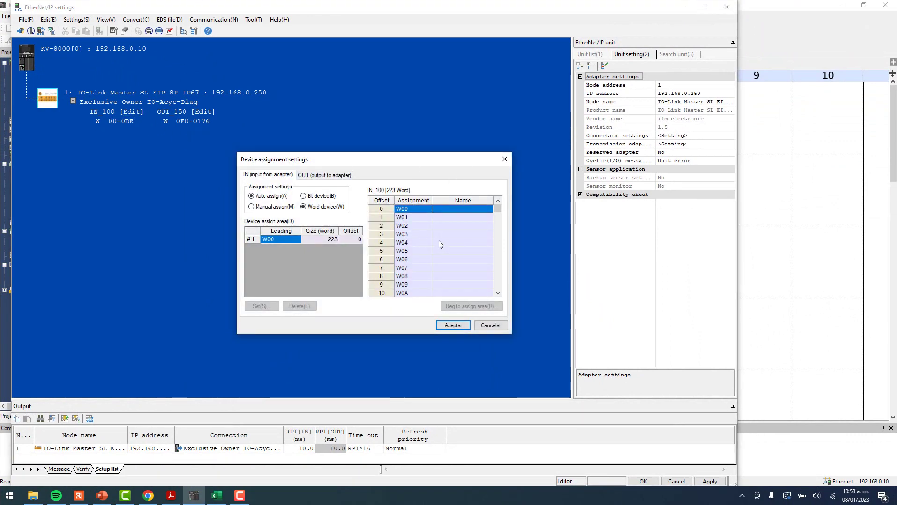
{"action": "left_click_drag", "start_coordinate": [510, 334], "coordinate": [612, 428]}
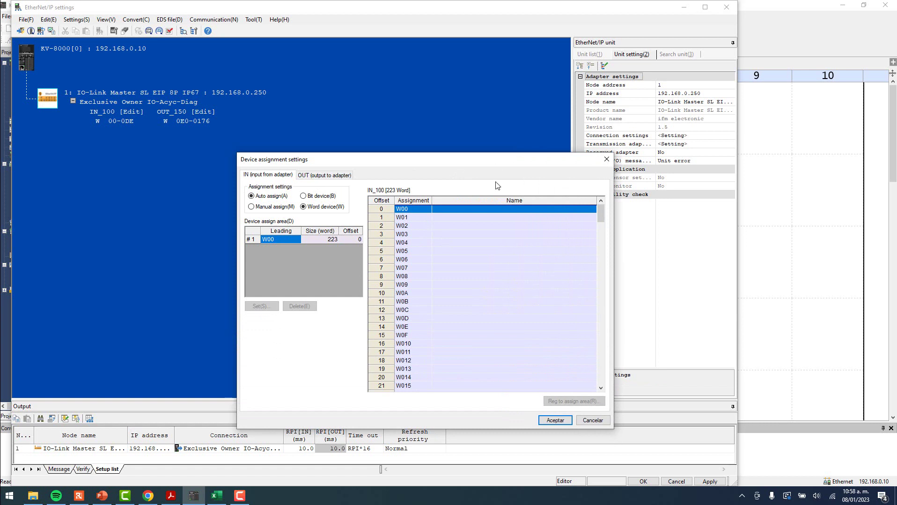
{"action": "left_click_drag", "start_coordinate": [472, 159], "coordinate": [464, 69]}
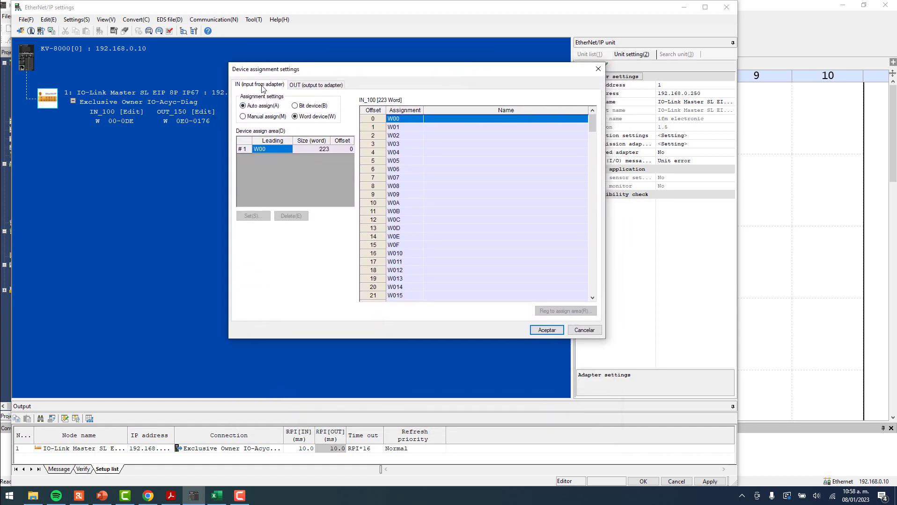
{"action": "left_click", "coordinate": [300, 88]}
{"action": "left_click", "coordinate": [266, 89]}
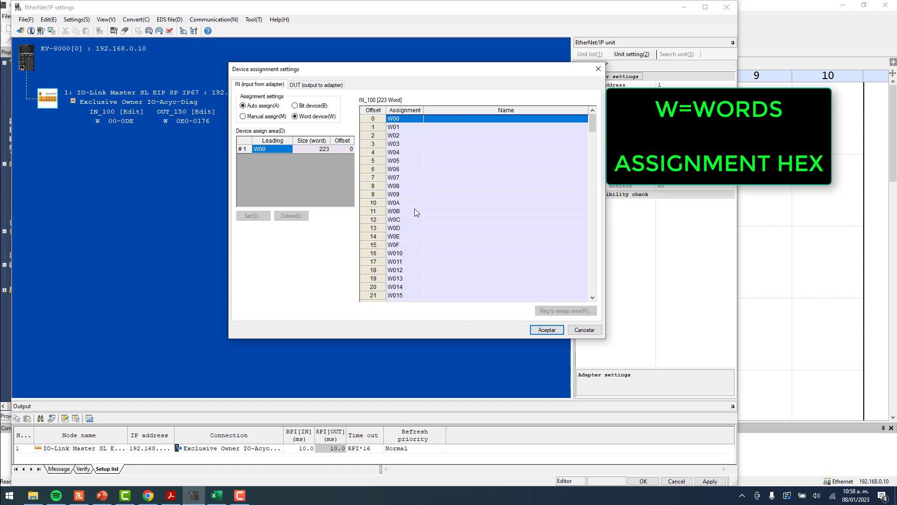
- Examine the automatically assigned W word devices across the whole IN_100 offset list, then return to its start
{"action": "scroll", "coordinate": [415, 210], "scroll_direction": "down", "scroll_amount": 20}
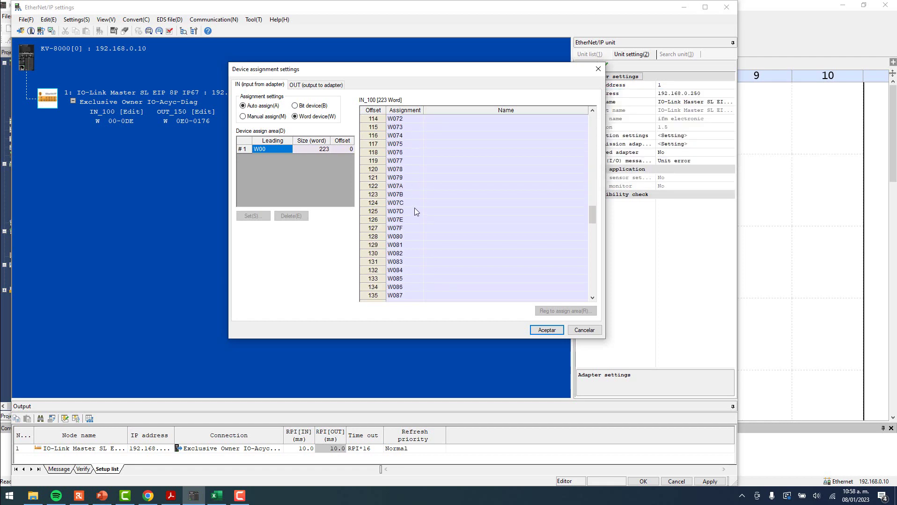
{"action": "scroll", "coordinate": [414, 208], "scroll_direction": "down", "scroll_amount": 15}
{"action": "scroll", "coordinate": [414, 208], "scroll_direction": "up", "scroll_amount": 20}
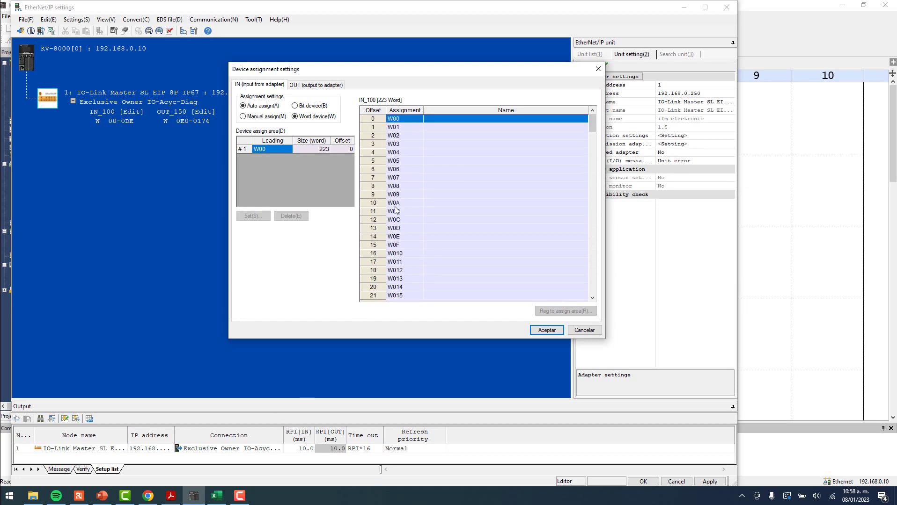
- Go to page 64 of the AL1122 manual in Acrobat Reader and examine the byte column of the Instance 100 input assembly
{"action": "left_click", "coordinate": [171, 497]}
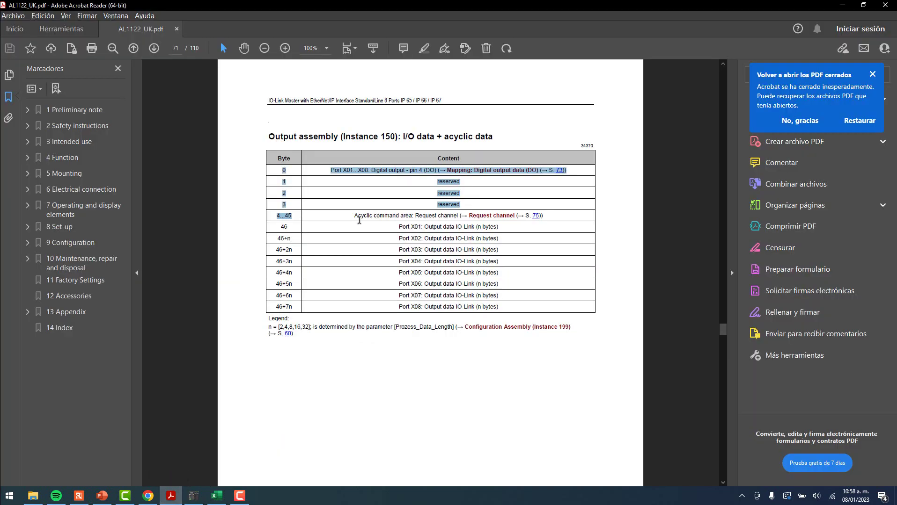
{"action": "left_click", "coordinate": [176, 48]}
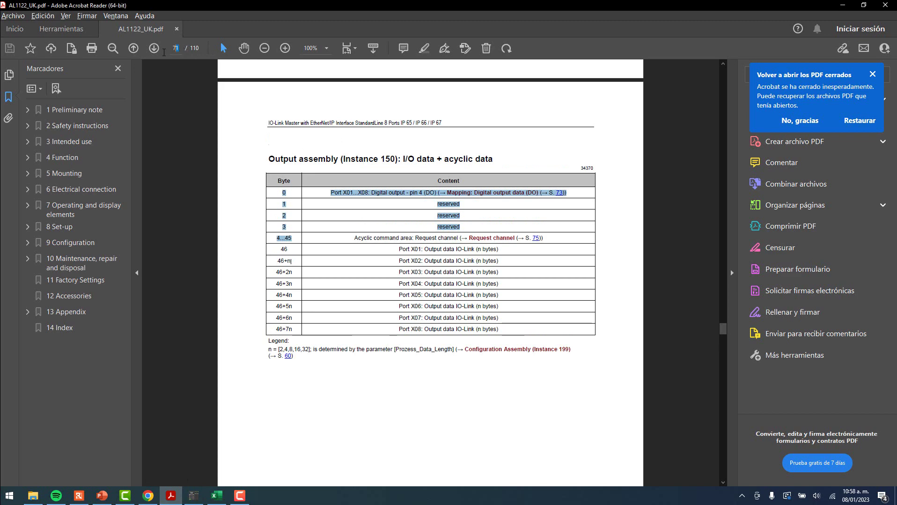
{"action": "type", "text": "64"}
{"action": "key", "text": "Return"}
{"action": "right_click", "coordinate": [150, 45]}
{"action": "left_click", "coordinate": [287, 165]}
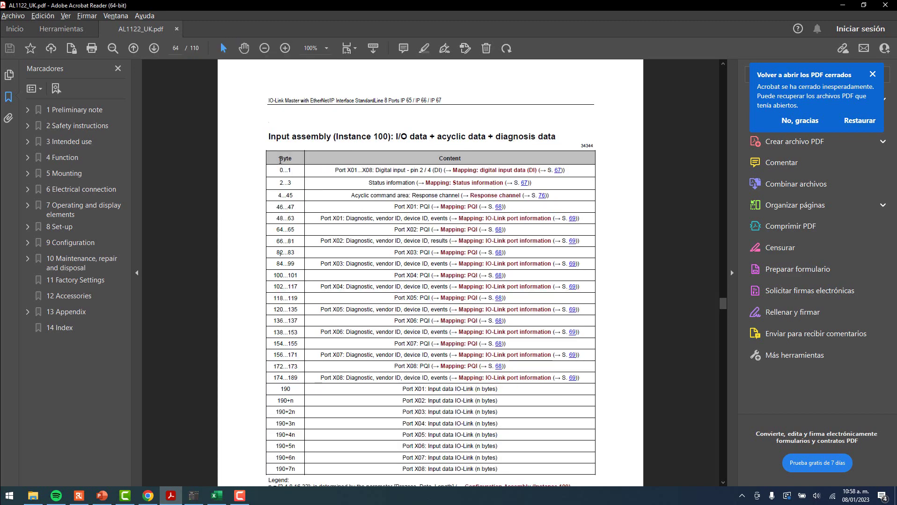
{"action": "left_click_drag", "start_coordinate": [278, 159], "coordinate": [284, 241]}
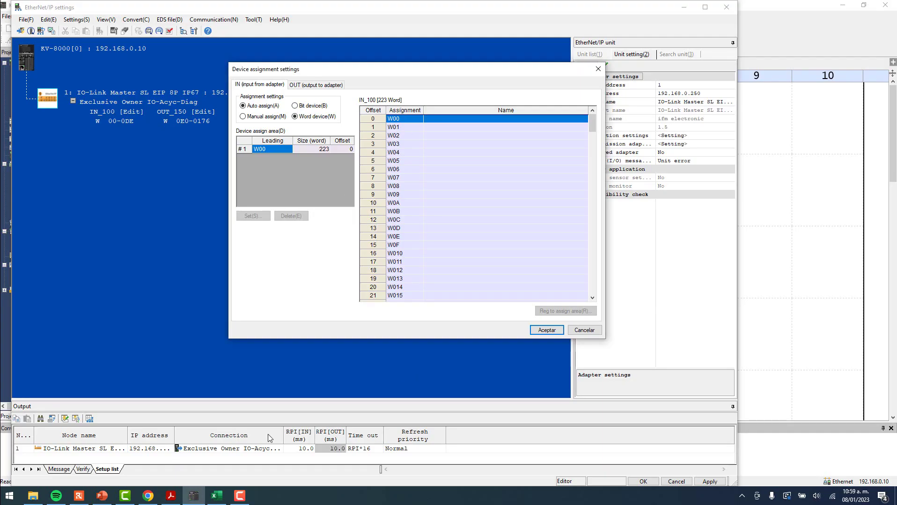
- Switch to the Mappeo workbook in Excel and examine how bytes map to hexadecimal and decimal words, including bytes 20 and 21
{"action": "left_click", "coordinate": [216, 496]}
{"action": "scroll", "coordinate": [146, 266], "scroll_direction": "up", "scroll_amount": 20}
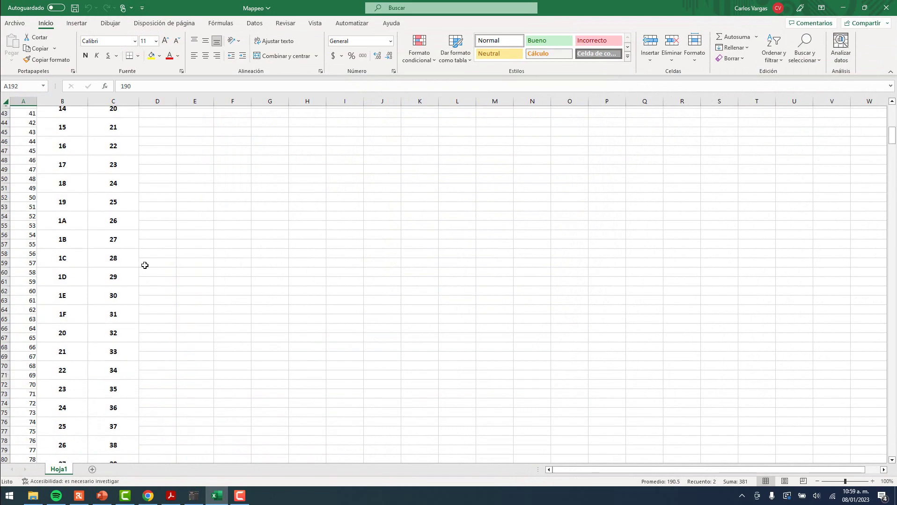
{"action": "left_click", "coordinate": [22, 121]}
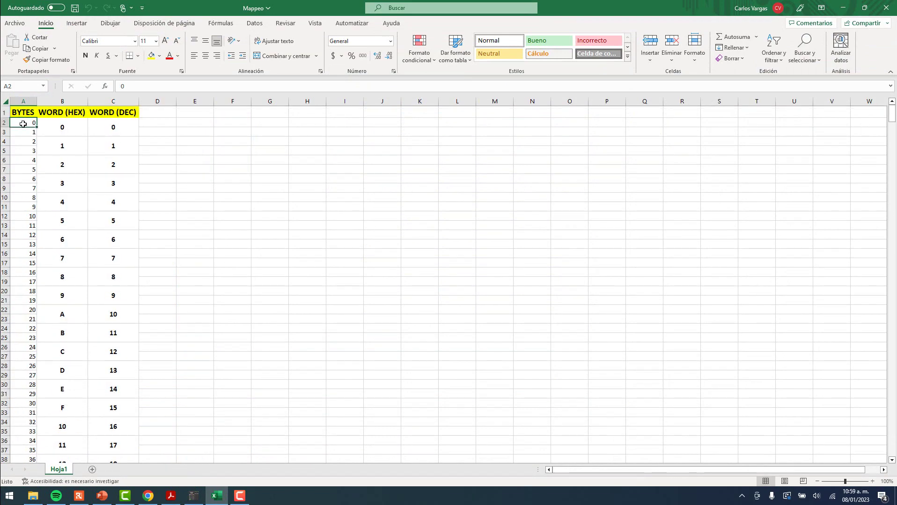
{"action": "left_click", "coordinate": [66, 123]}
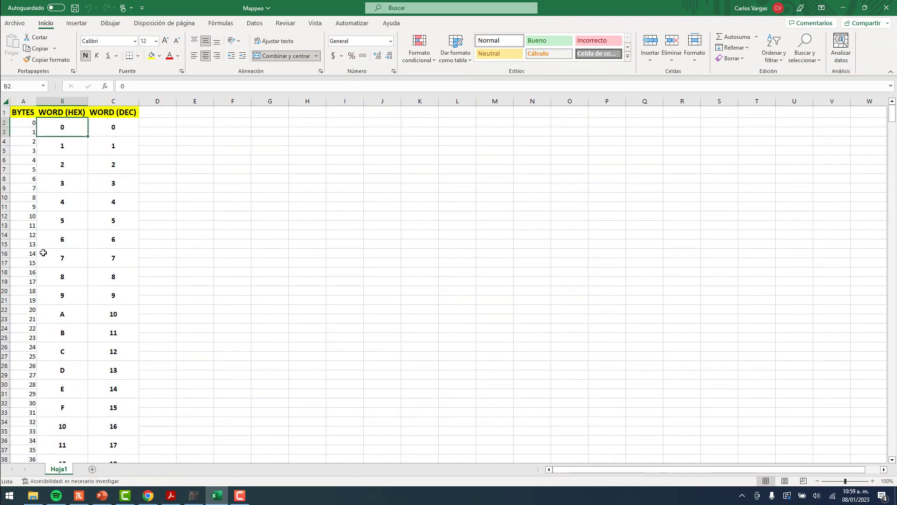
{"action": "scroll", "coordinate": [45, 337], "scroll_direction": "down", "scroll_amount": 3}
{"action": "left_click_drag", "start_coordinate": [27, 233], "coordinate": [64, 232]}
{"action": "left_click", "coordinate": [113, 231]}
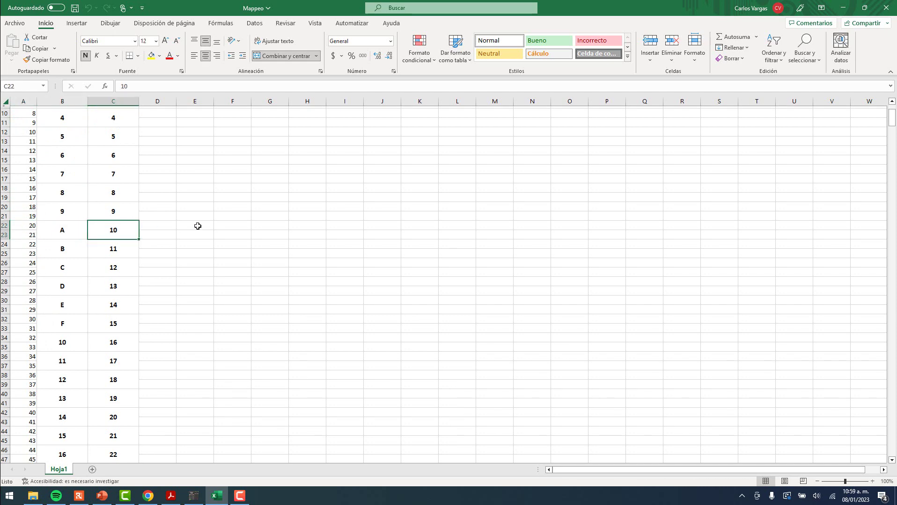
- Back in EtherNet/IP settings, manually assign the IN_100 area with leading device DM100 and check the assigned addresses through the last offset
{"action": "left_click", "coordinate": [840, 7]}
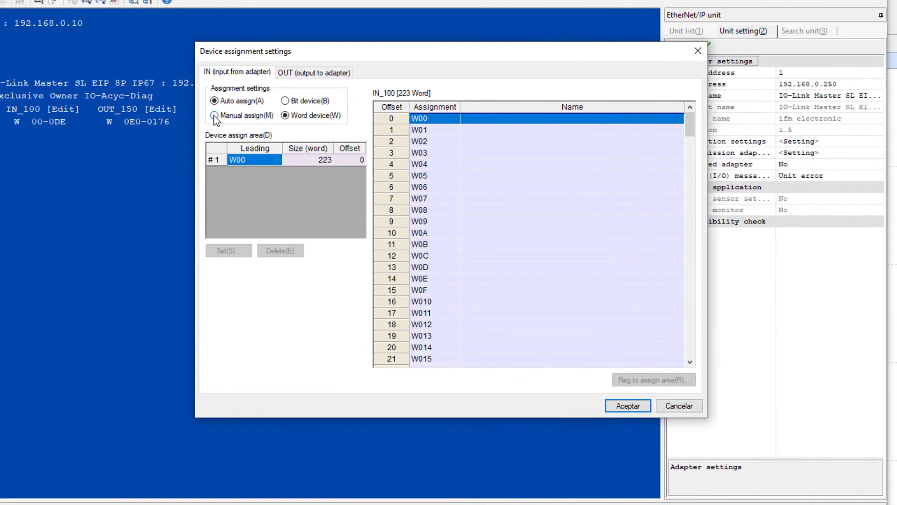
{"action": "left_click", "coordinate": [242, 116]}
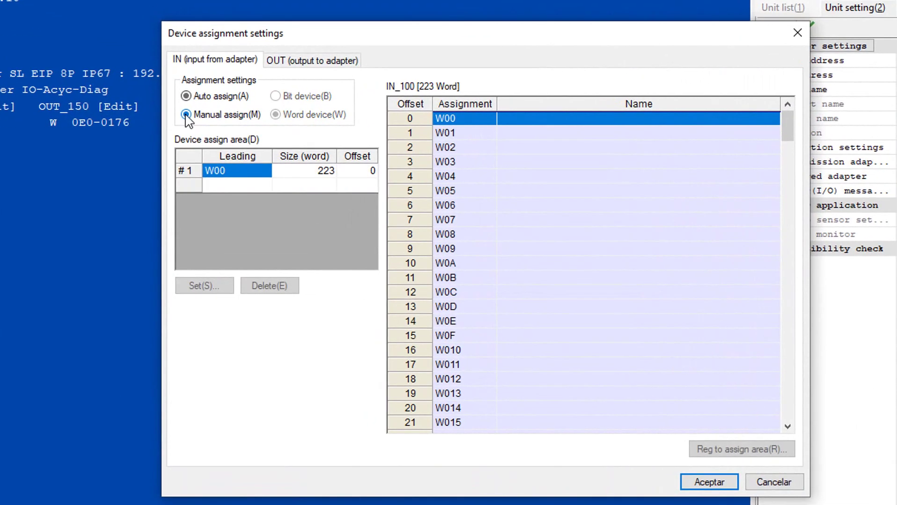
{"action": "double_click", "coordinate": [229, 172]}
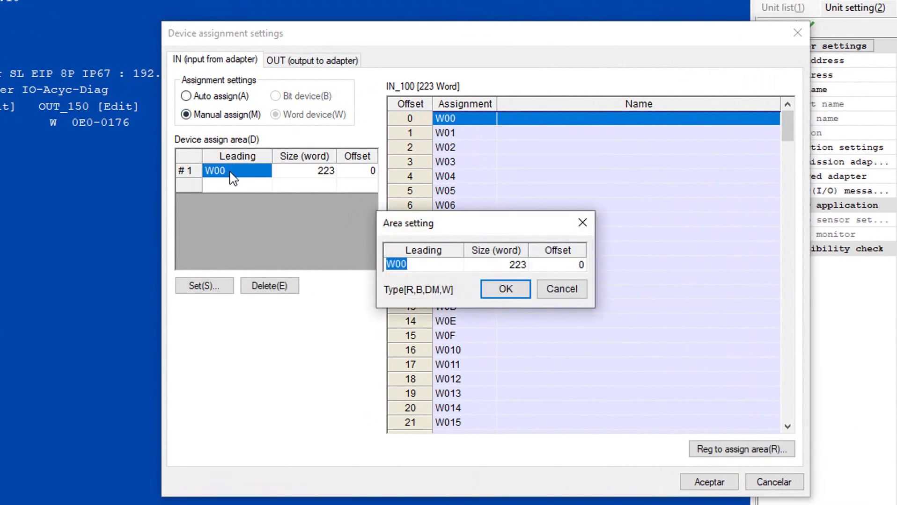
{"action": "type", "text": "D1"}
{"action": "left_click", "coordinate": [506, 293]}
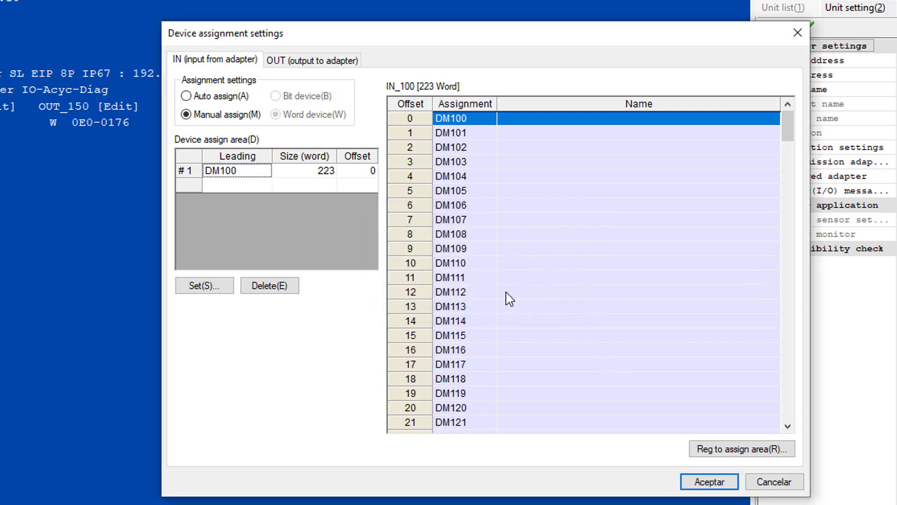
{"action": "scroll", "coordinate": [501, 272], "scroll_direction": "down", "scroll_amount": 20}
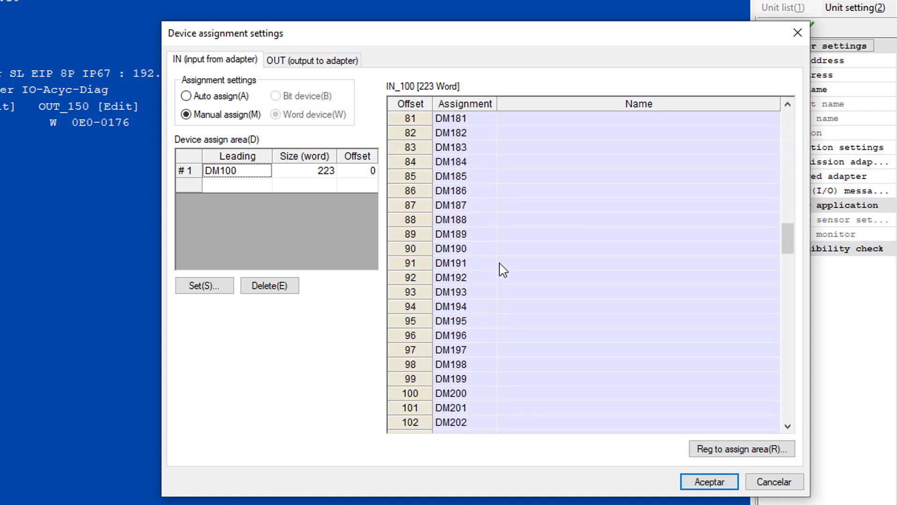
{"action": "scroll", "coordinate": [503, 270], "scroll_direction": "down", "scroll_amount": 20}
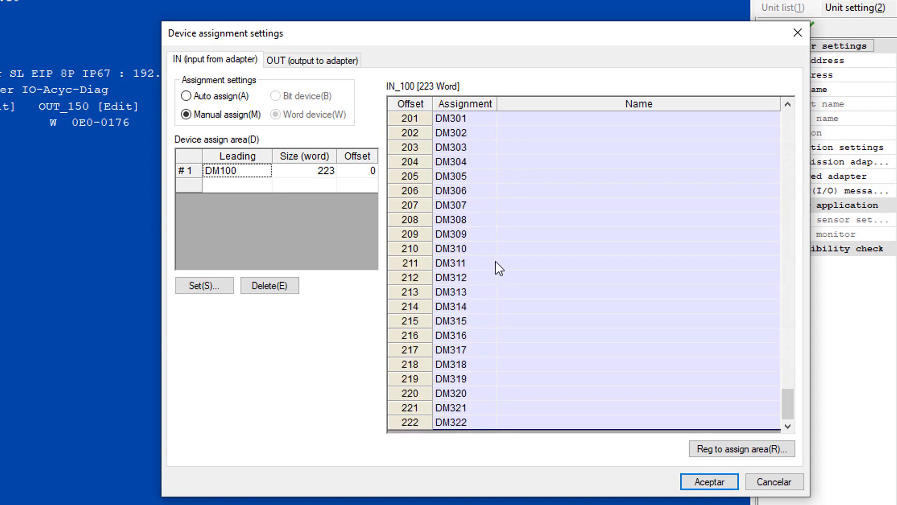
- Review the IN_100 device assignments from the first to the last offset and accept the input assignment
{"action": "scroll", "coordinate": [497, 268], "scroll_direction": "up", "scroll_amount": 20}
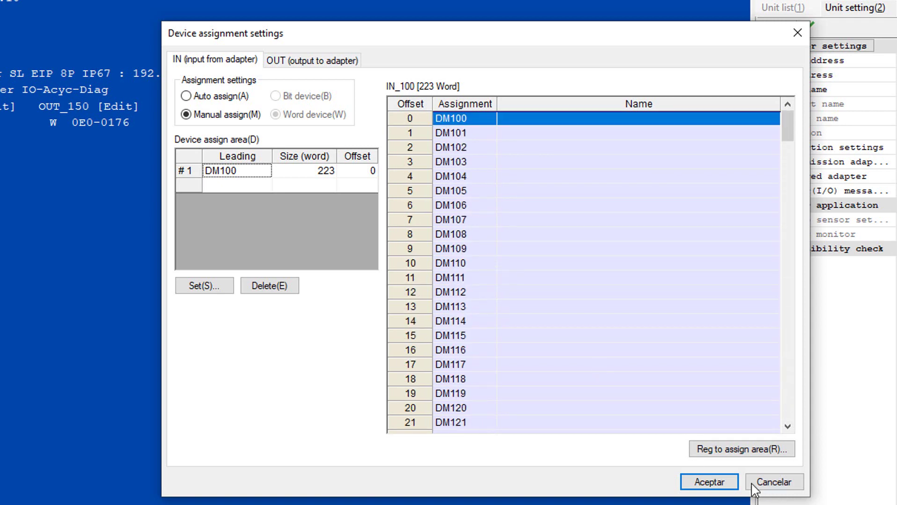
{"action": "scroll", "coordinate": [664, 335], "scroll_direction": "down", "scroll_amount": 20}
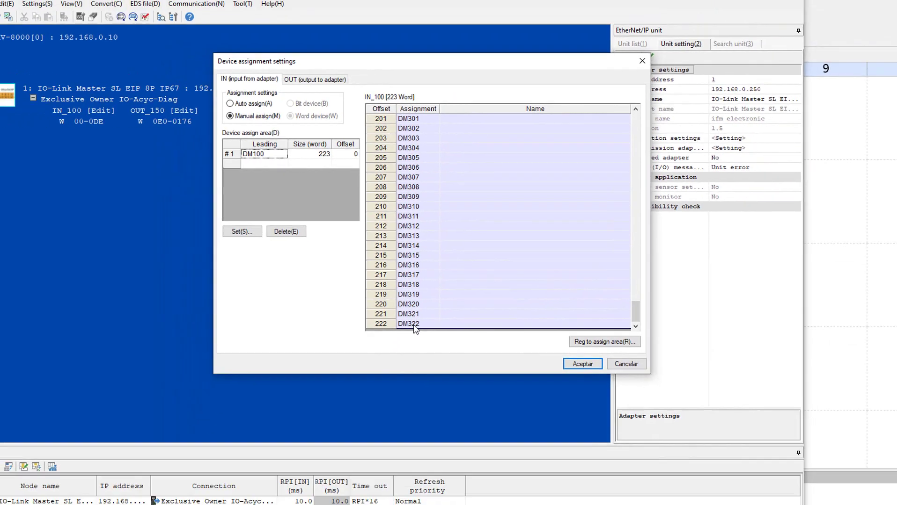
{"action": "key", "text": "Return"}
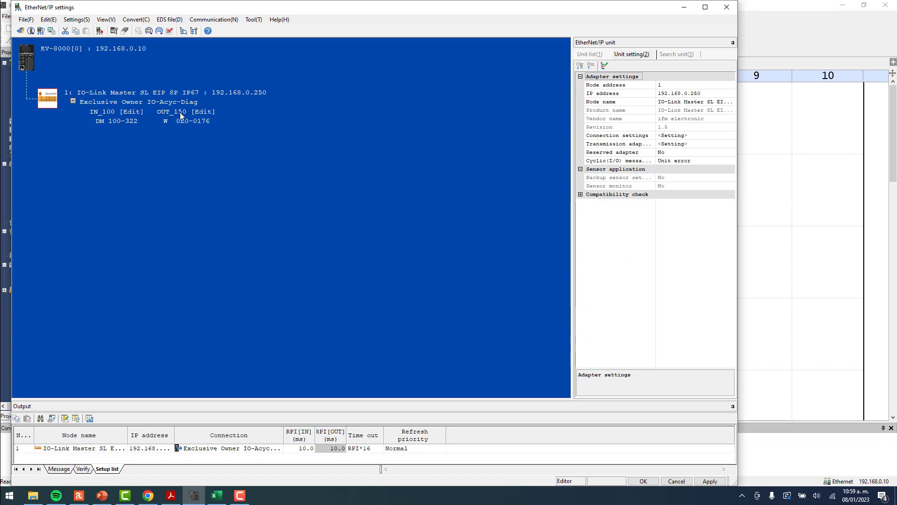
- Manually assign the OUT_150 area with leading device DM500, check the addresses through the last offset, and accept the assignment
{"action": "left_click", "coordinate": [203, 113]}
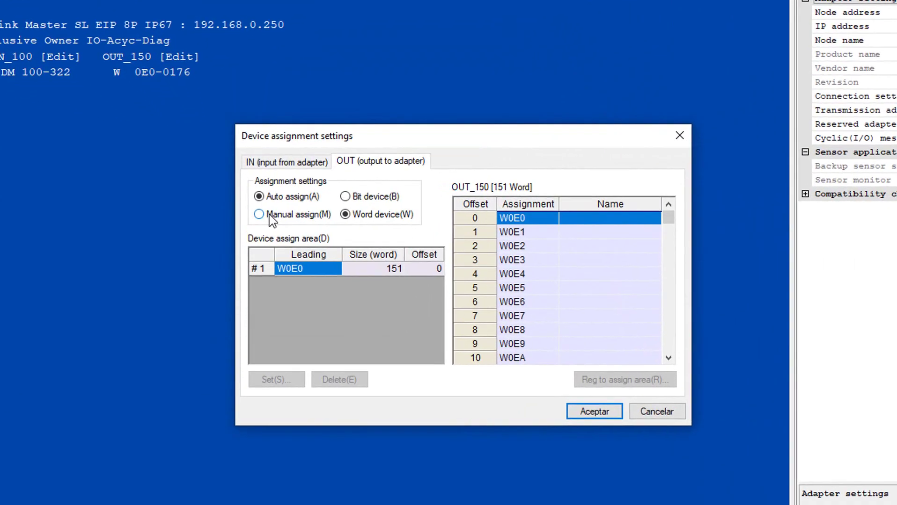
{"action": "left_click", "coordinate": [254, 207]}
{"action": "double_click", "coordinate": [324, 281]}
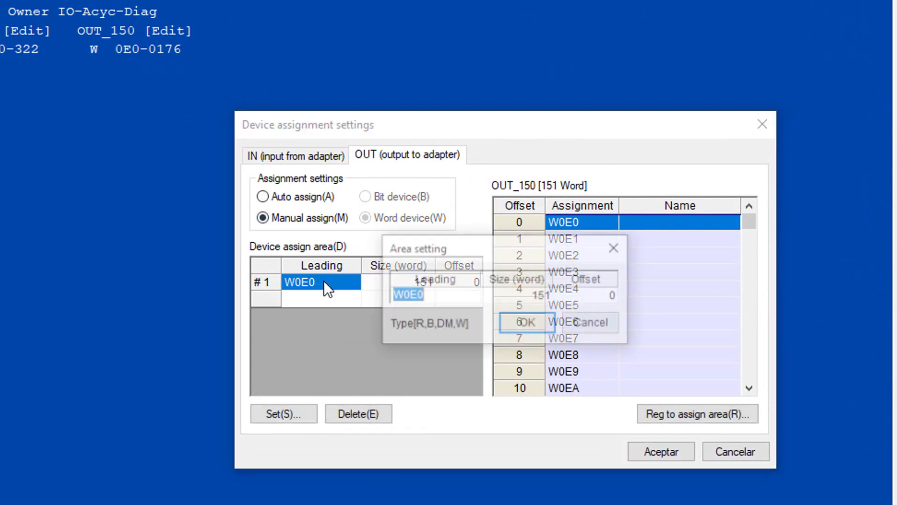
{"action": "type", "text": "D500"}
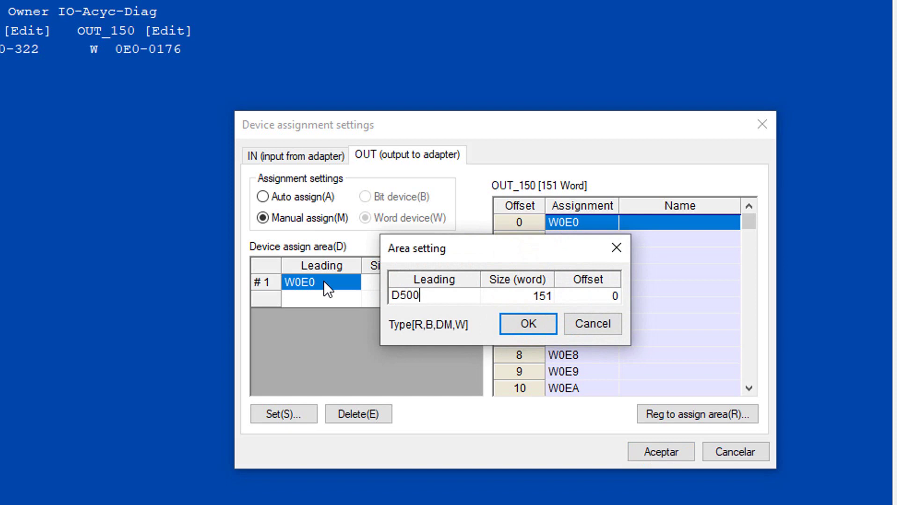
{"action": "left_click", "coordinate": [525, 325]}
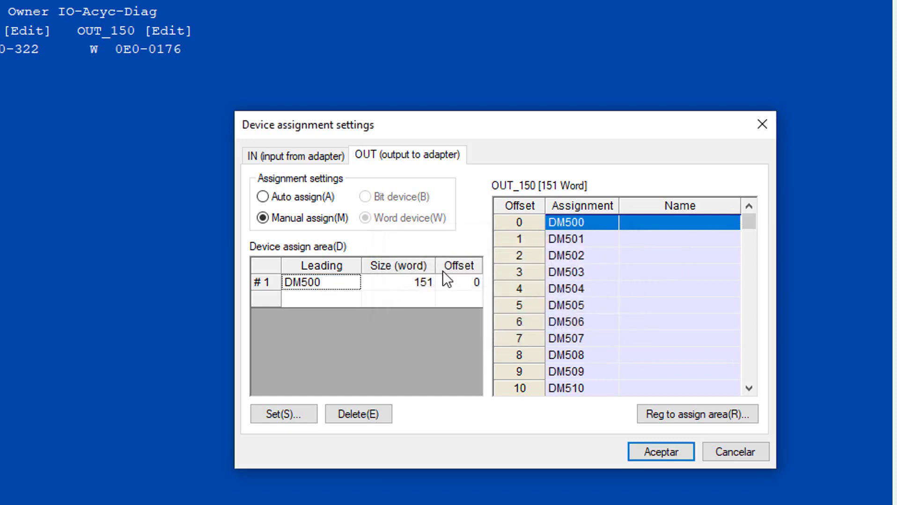
{"action": "scroll", "coordinate": [685, 251], "scroll_direction": "down", "scroll_amount": 20}
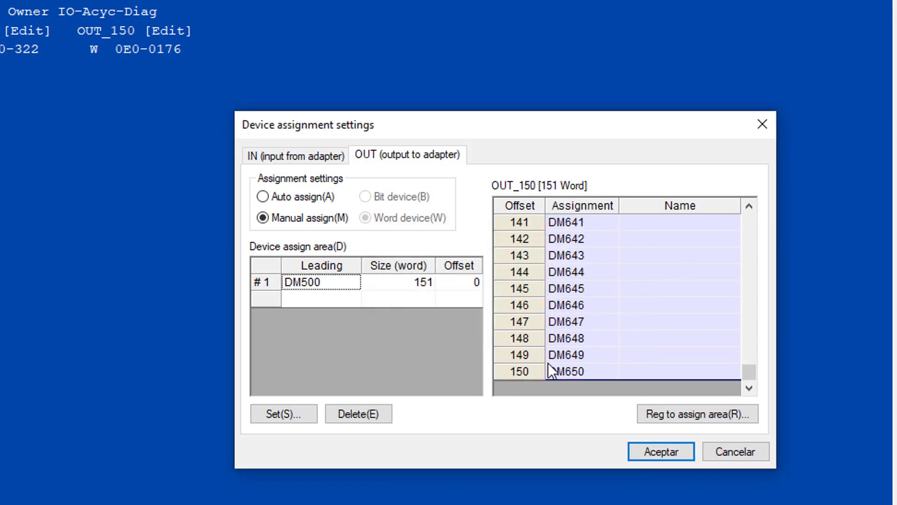
{"action": "scroll", "coordinate": [610, 367], "scroll_direction": "up", "scroll_amount": 20}
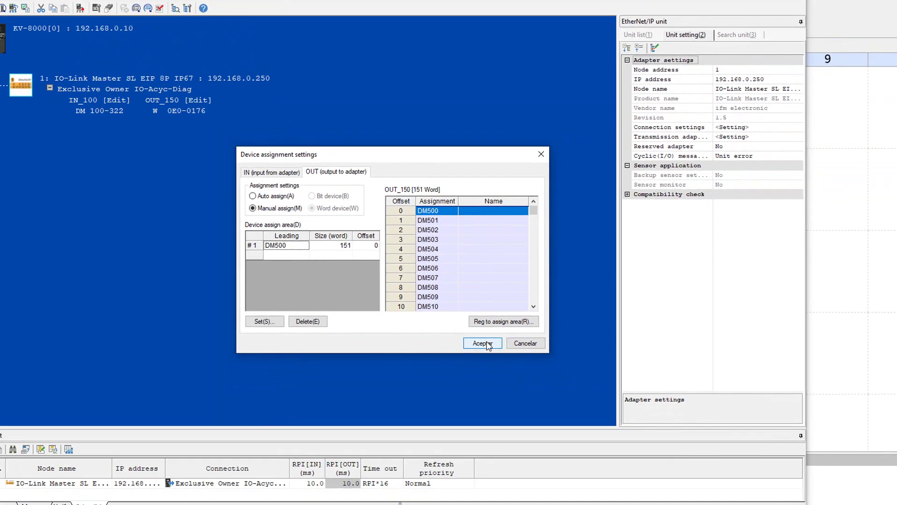
{"action": "left_click", "coordinate": [661, 452]}
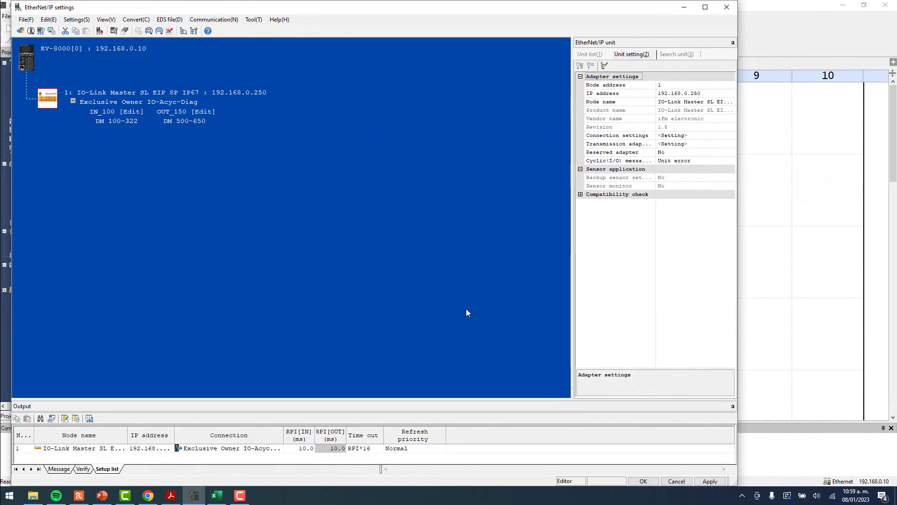
- Close the EtherNet/IP settings and the Unit Editor, saving the changes in both
{"action": "left_click", "coordinate": [726, 7]}
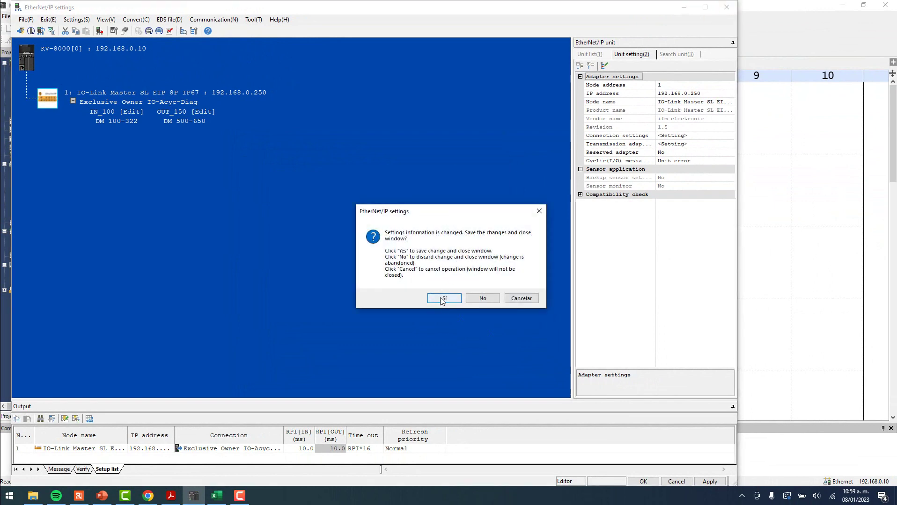
{"action": "left_click", "coordinate": [442, 299]}
{"action": "left_click", "coordinate": [603, 54]}
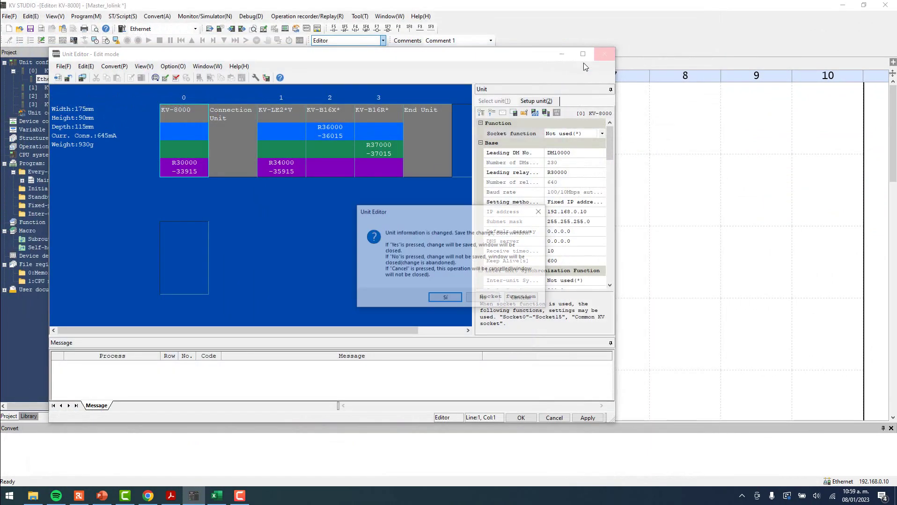
{"action": "left_click", "coordinate": [444, 297]}
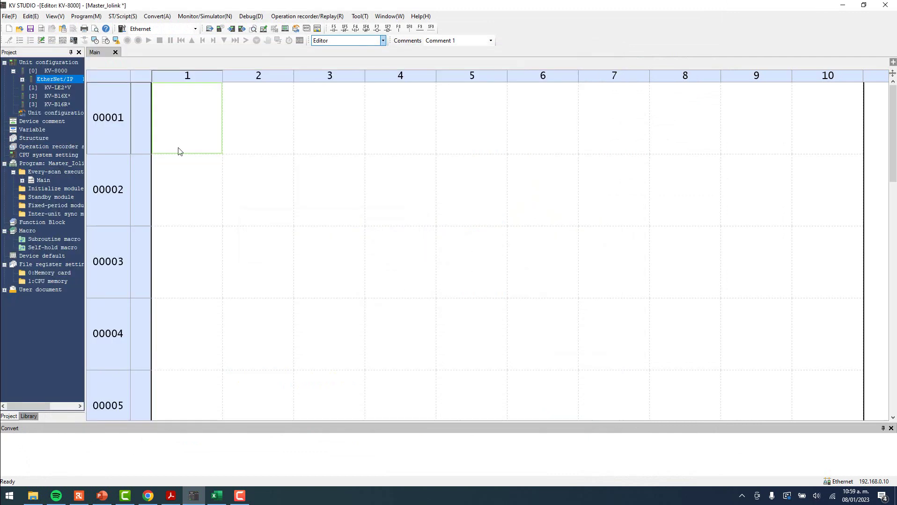
- Try to switch the project from Editor to Monitor mode
{"action": "left_click", "coordinate": [338, 41]}
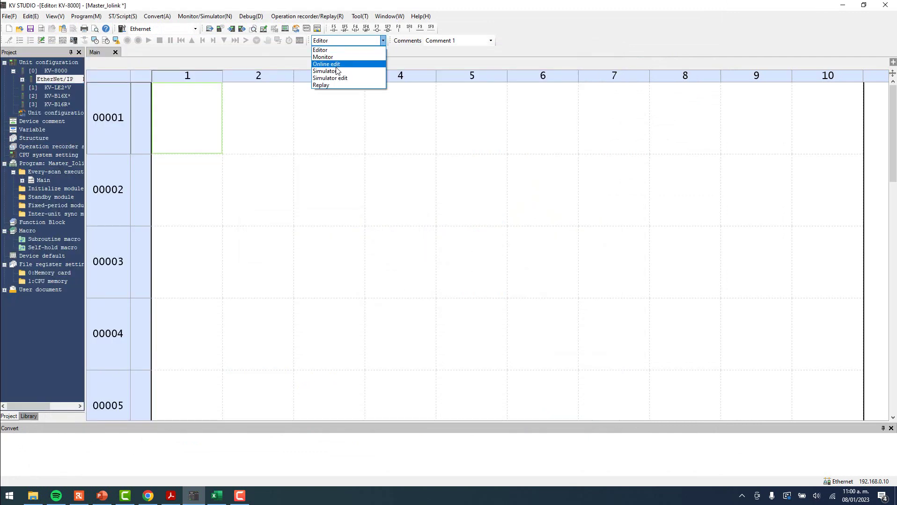
{"action": "left_click", "coordinate": [347, 57]}
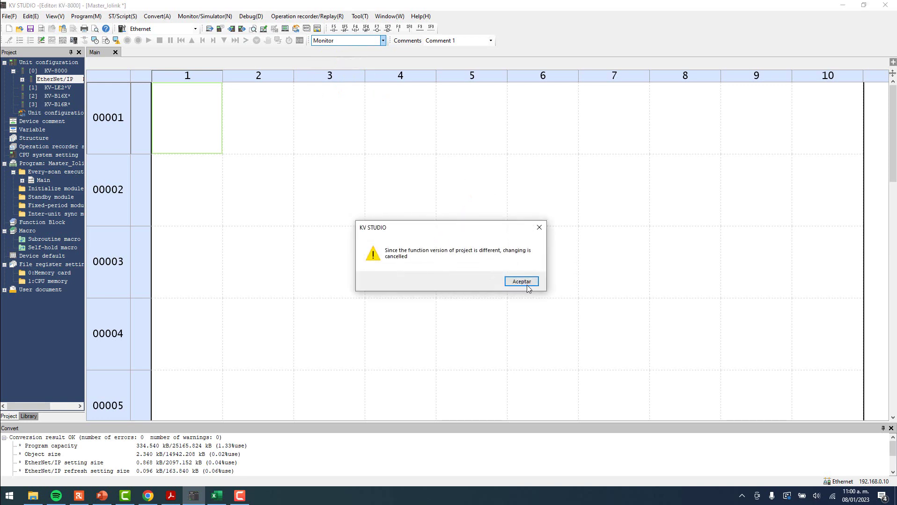
{"action": "left_click", "coordinate": [531, 283]}
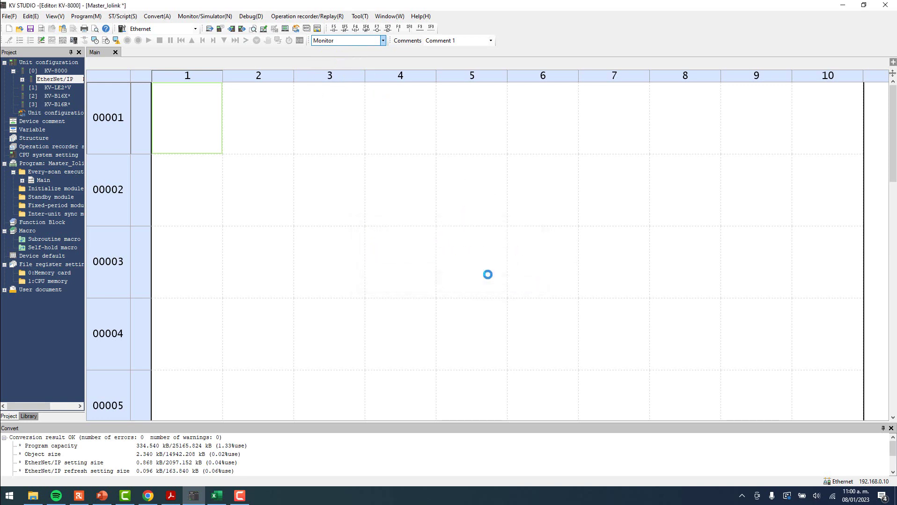
- Change the project's KV-8000 function version to an earlier one and acknowledge the change notice
{"action": "left_click", "coordinate": [10, 16]}
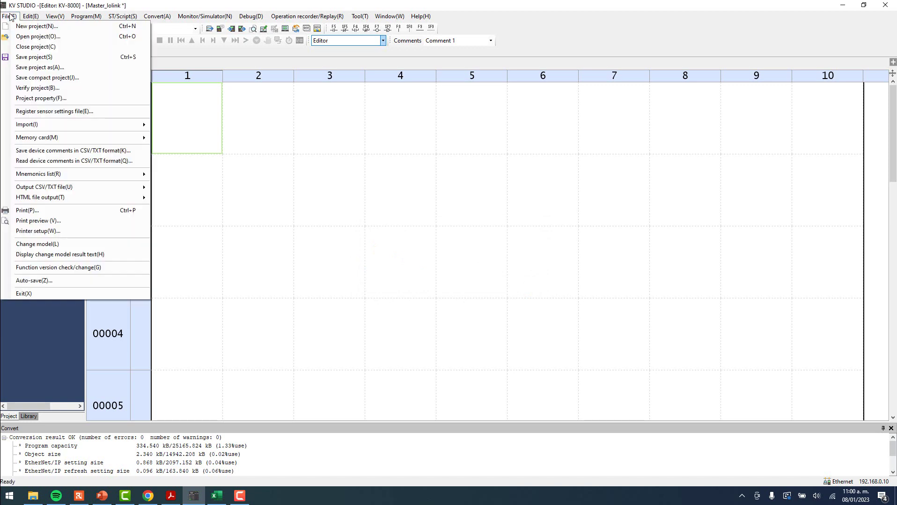
{"action": "left_click", "coordinate": [60, 270]}
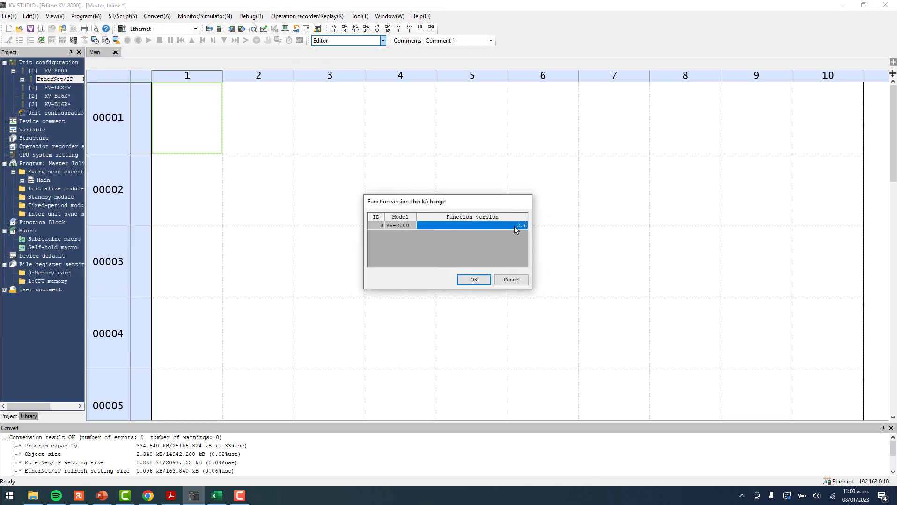
{"action": "left_click", "coordinate": [515, 228]}
{"action": "left_click", "coordinate": [518, 228]}
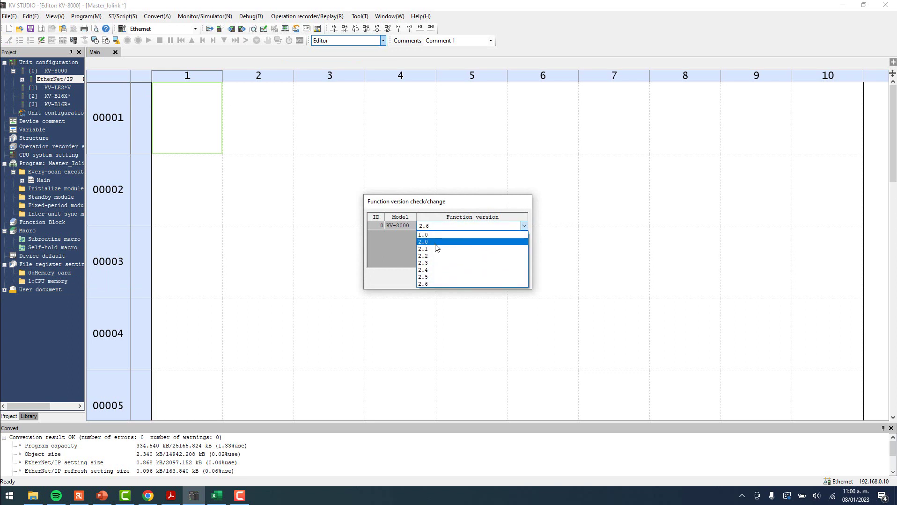
{"action": "left_click", "coordinate": [426, 273]}
{"action": "left_click", "coordinate": [482, 281]}
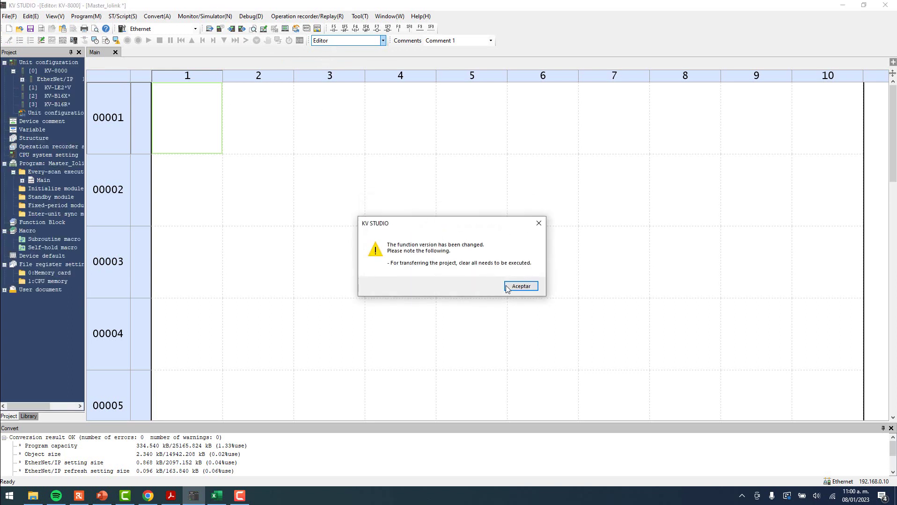
{"action": "left_click", "coordinate": [507, 289]}
- Enter Monitor mode with a PLC transfer of all items in PROGRAM mode, skipping operation recorder settings, and change the PLC to RUN mode
{"action": "left_click", "coordinate": [375, 41]}
{"action": "left_click", "coordinate": [348, 77]}
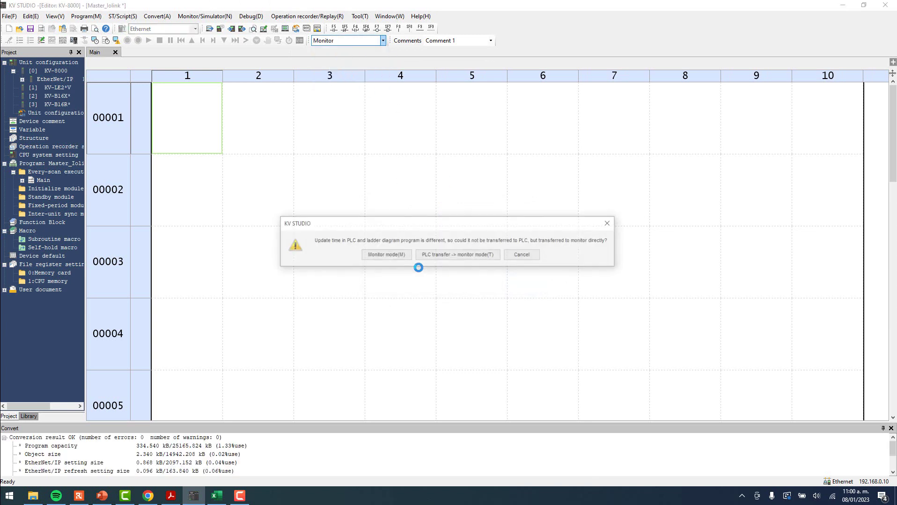
{"action": "left_click", "coordinate": [440, 261]}
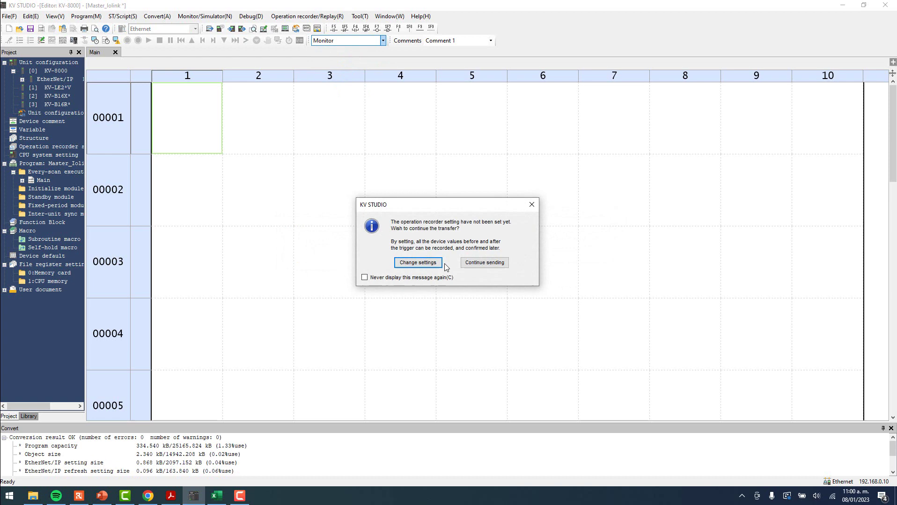
{"action": "left_click", "coordinate": [491, 266]}
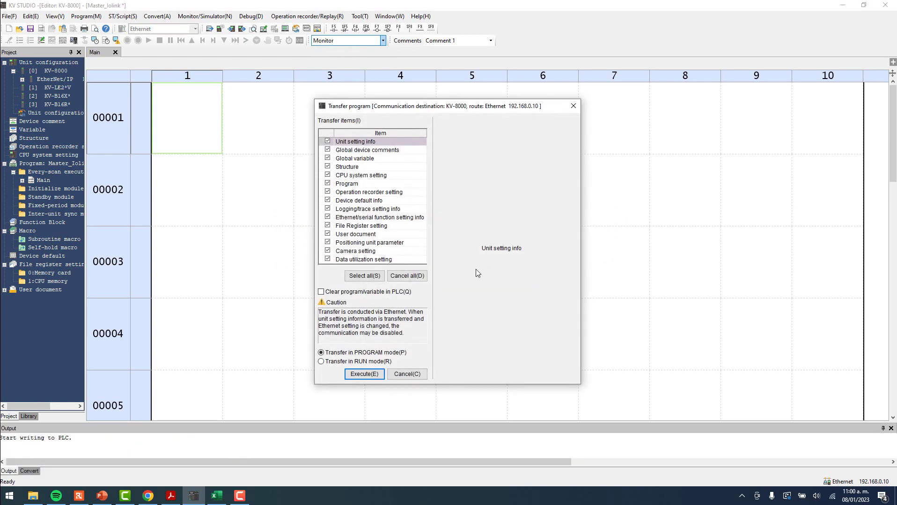
{"action": "left_click", "coordinate": [375, 375]}
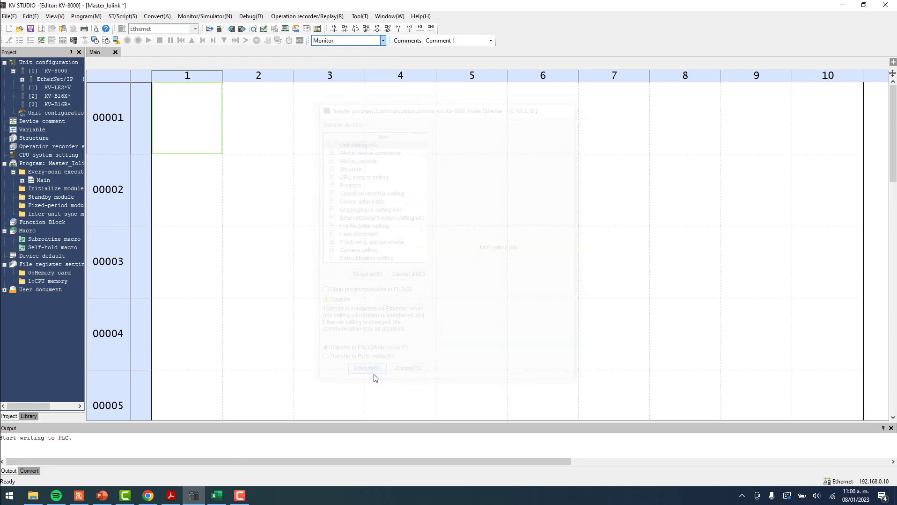
{"action": "left_click", "coordinate": [457, 282]}
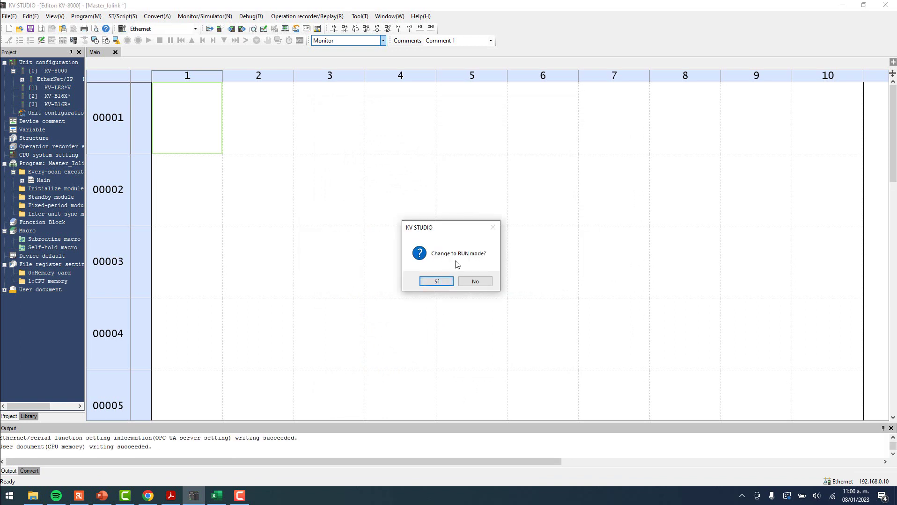
{"action": "left_click", "coordinate": [441, 281]}
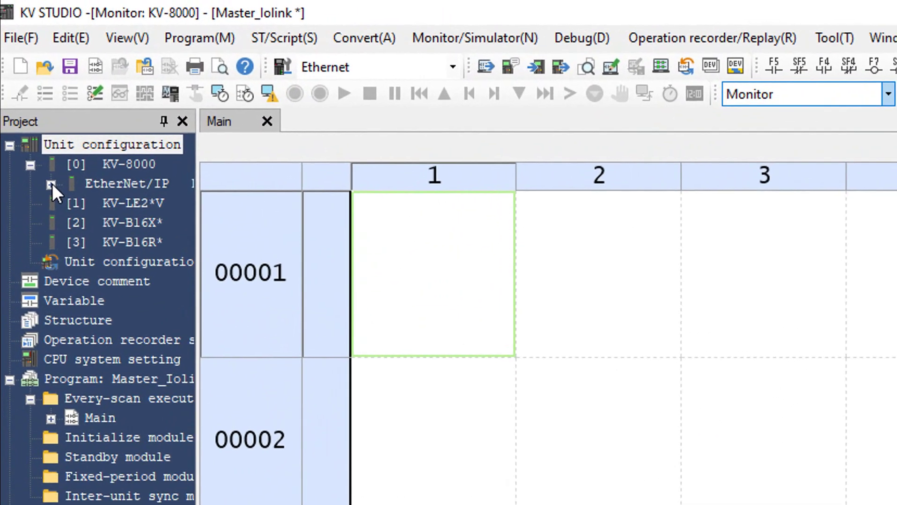
- Open the Sensor IO monitor for the IO-Link Master under EtherNet/IP and enlarge its window to show more devices and full comments
{"action": "left_click", "coordinate": [22, 80]}
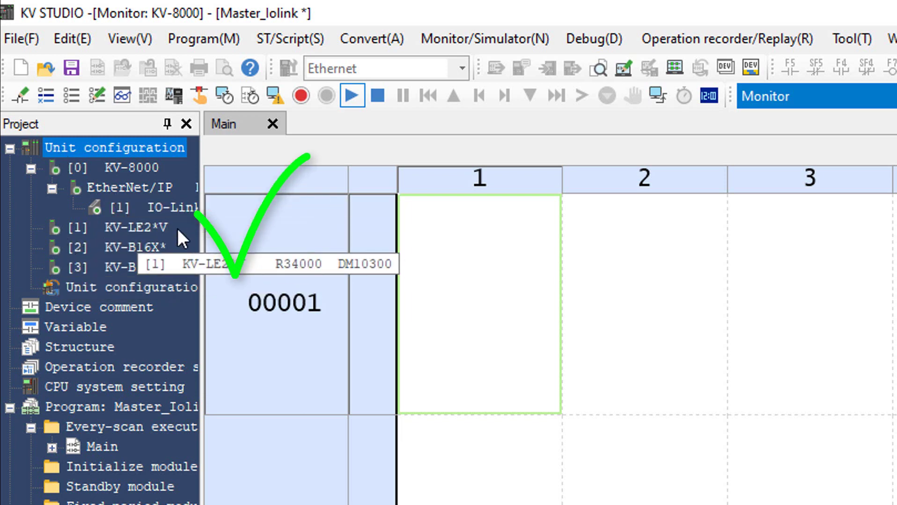
{"action": "left_click", "coordinate": [155, 207]}
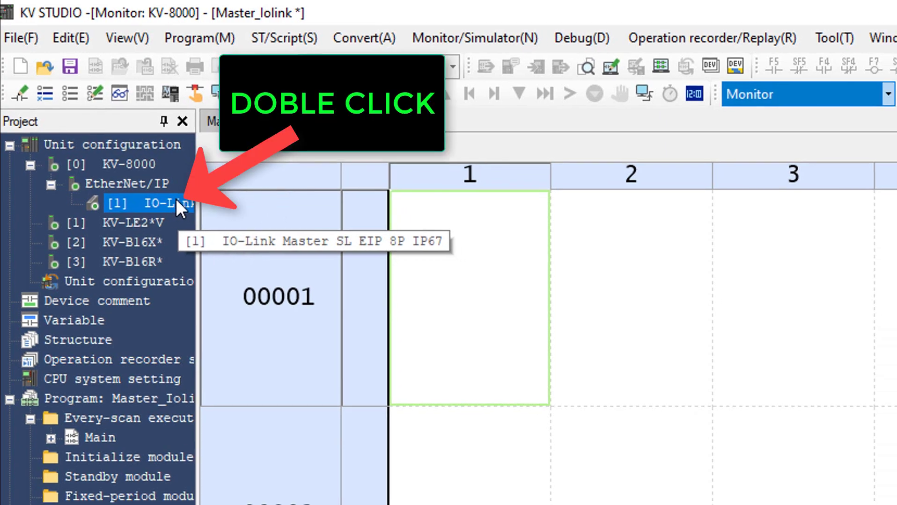
{"action": "double_click", "coordinate": [180, 205]}
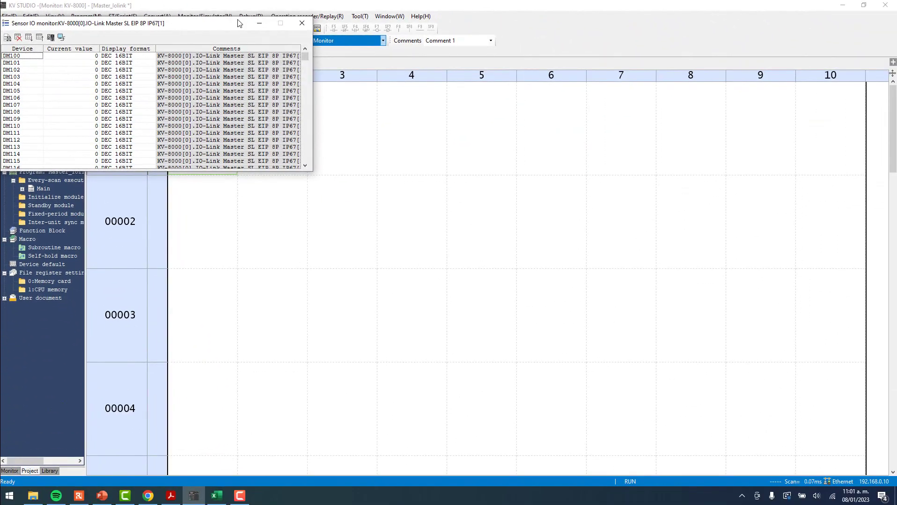
{"action": "left_click_drag", "start_coordinate": [239, 23], "coordinate": [405, 48]}
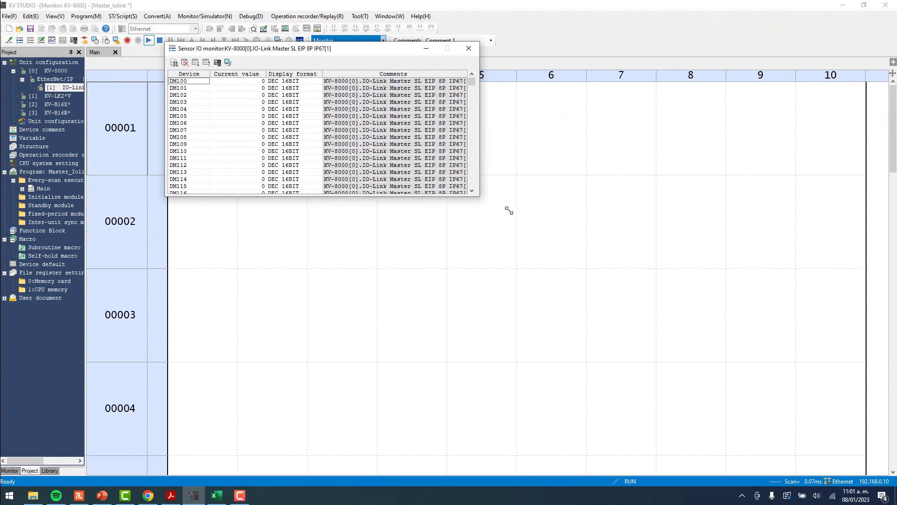
{"action": "left_click_drag", "start_coordinate": [508, 211], "coordinate": [676, 451]}
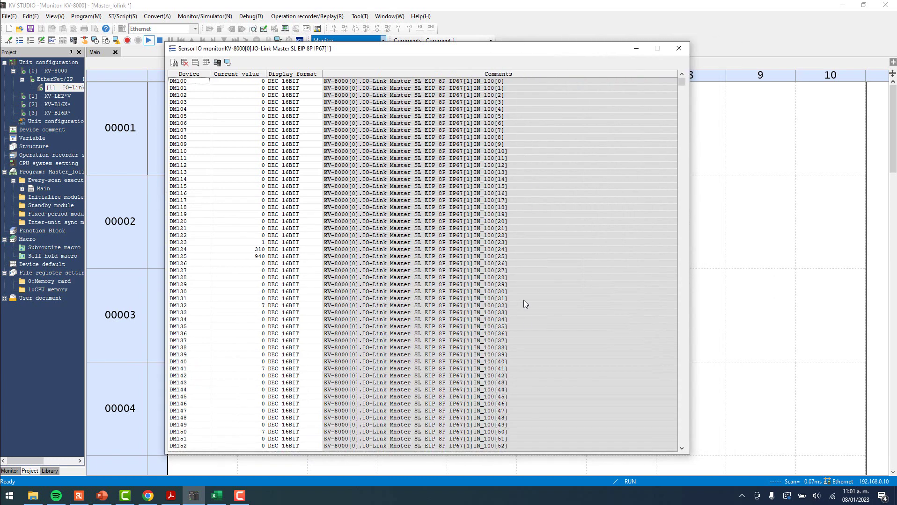
- Examine the current values of input words DM123, DM124, DM125, DM132, DM141 and DM150 in the Sensor IO monitor
{"action": "left_click", "coordinate": [195, 243]}
{"action": "left_click", "coordinate": [246, 251]}
{"action": "left_click", "coordinate": [252, 258]}
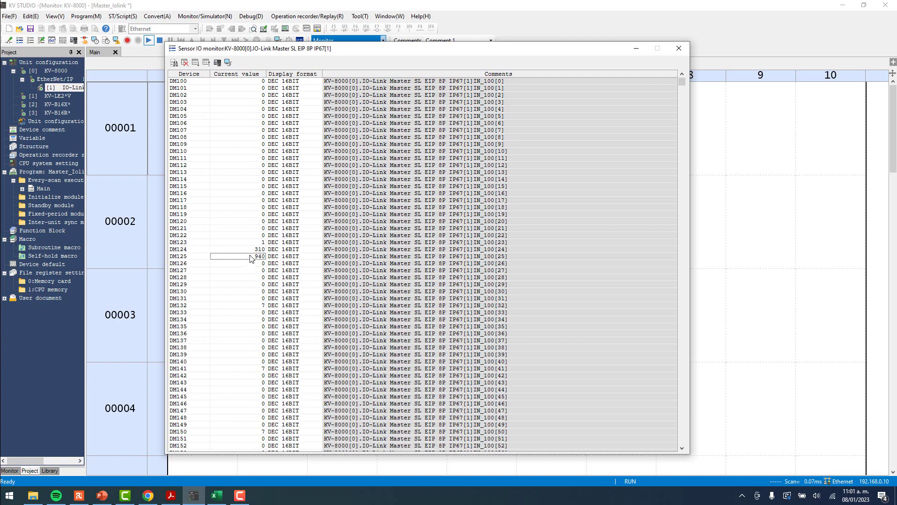
{"action": "left_click", "coordinate": [246, 306]}
{"action": "left_click", "coordinate": [252, 370]}
{"action": "left_click", "coordinate": [228, 433]}
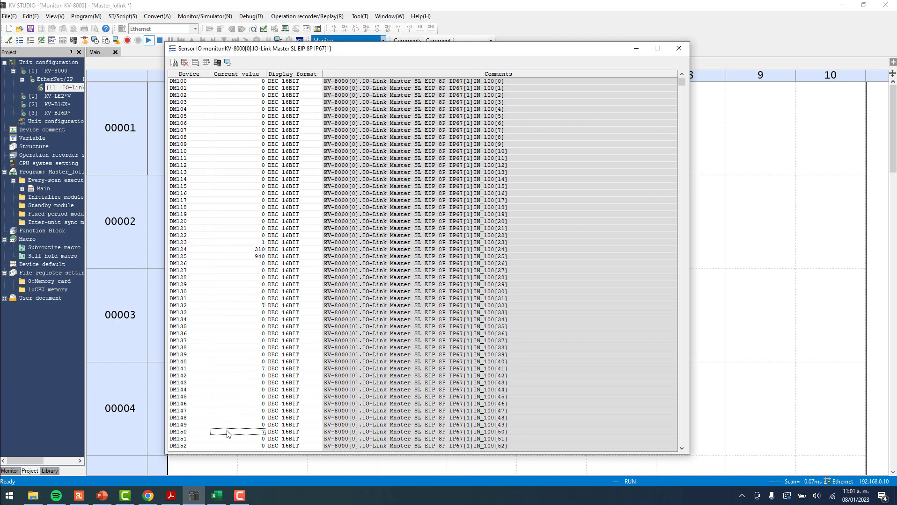
{"action": "left_click", "coordinate": [181, 242]}
{"action": "left_click", "coordinate": [245, 243]}
{"action": "left_click", "coordinate": [245, 249]}
{"action": "left_click", "coordinate": [250, 244]}
- Switch to the AL1122 manual in Acrobat Reader and place it side by side with the Sensor IO monitor
{"action": "left_click", "coordinate": [174, 497]}
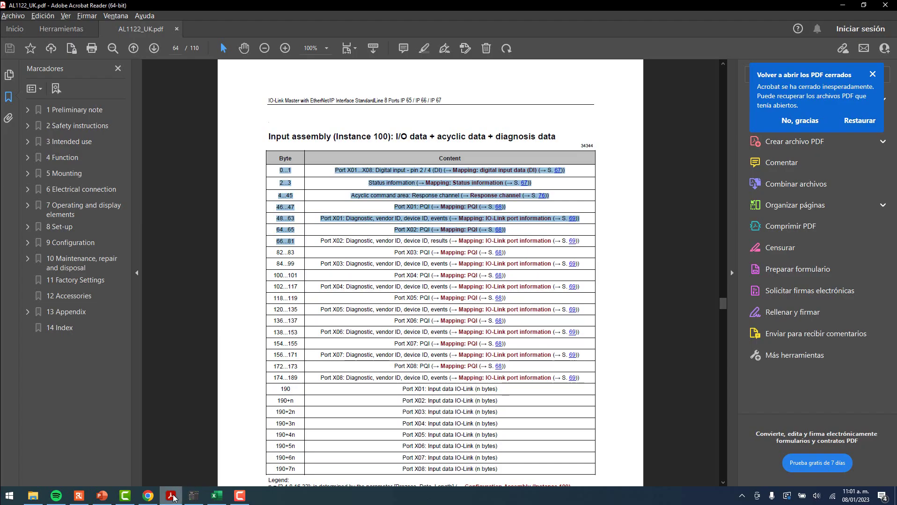
{"action": "key", "text": "super+Right"}
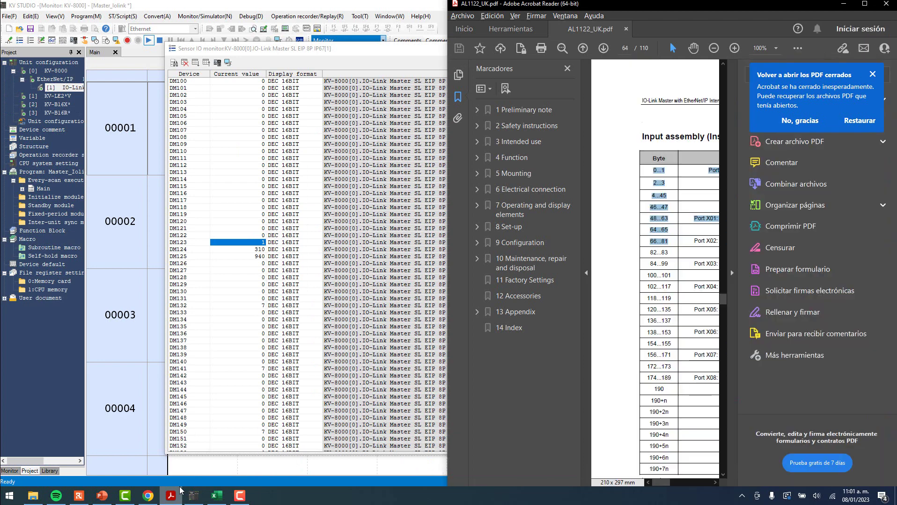
- Hide the manual's bookmarks and tools panes to show the full Input assembly (Instance 100) table, and clear the text selection
{"action": "left_click", "coordinate": [586, 273]}
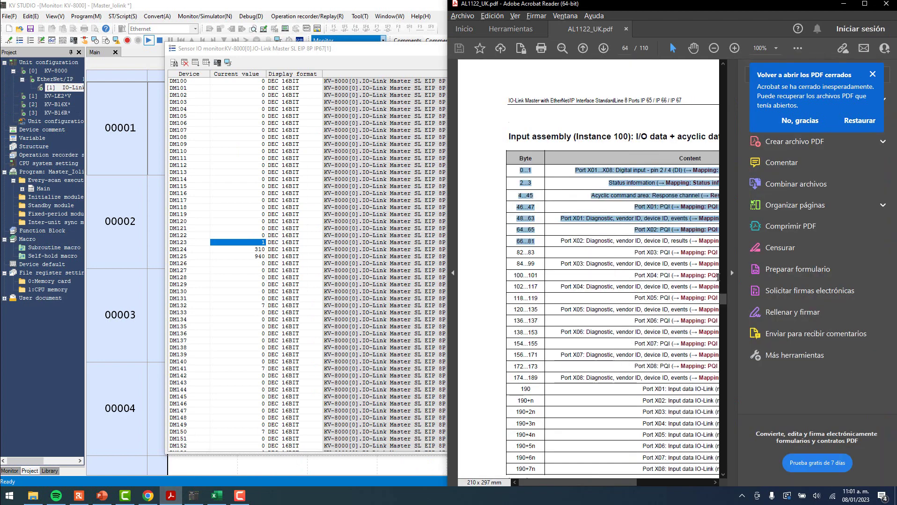
{"action": "left_click", "coordinate": [731, 272]}
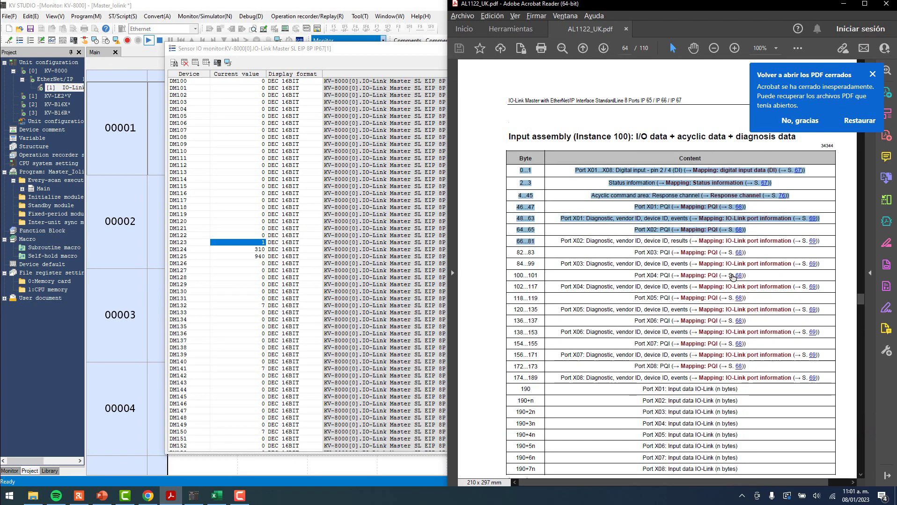
{"action": "left_click", "coordinate": [552, 226]}
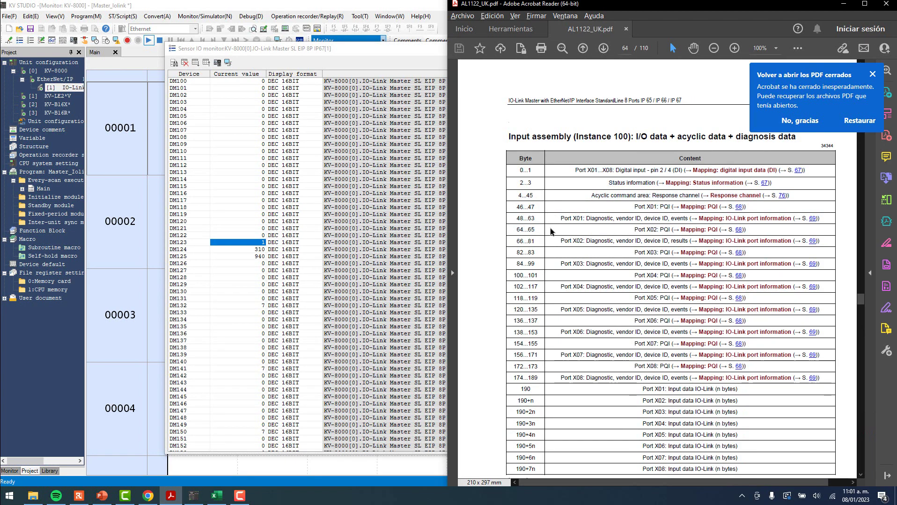
- Check DM123 in the Sensor IO monitor and mark byte 46 of the Port X01 PQI row in the manual
{"action": "left_click", "coordinate": [198, 243]}
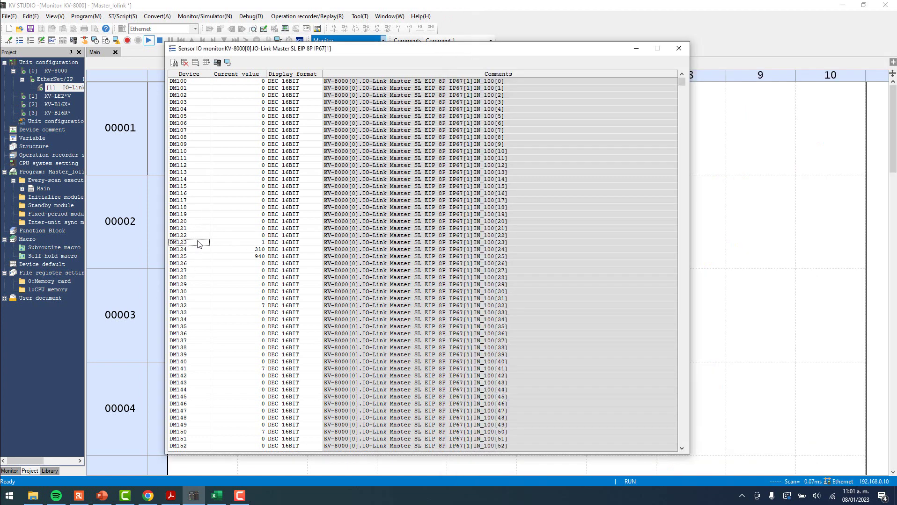
{"action": "left_click", "coordinate": [254, 243]}
{"action": "key", "text": "alt+Tab"}
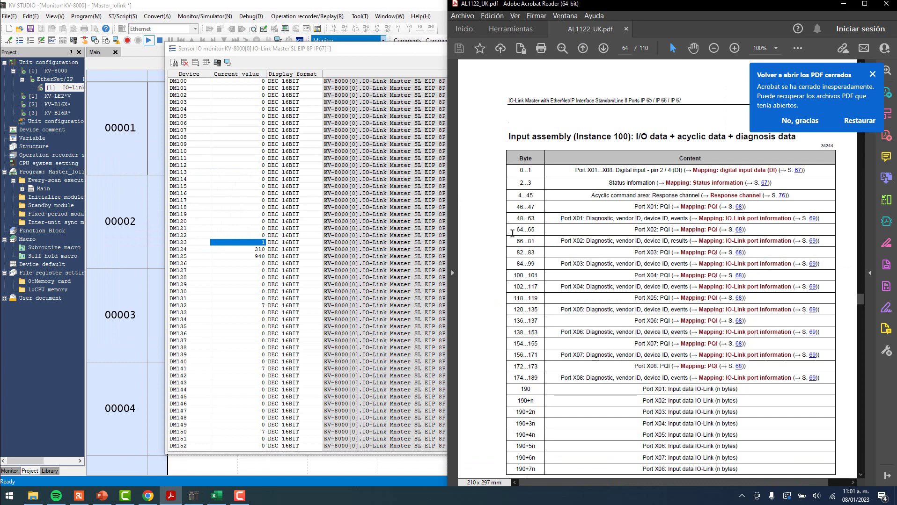
{"action": "left_click_drag", "start_coordinate": [515, 208], "coordinate": [530, 207]}
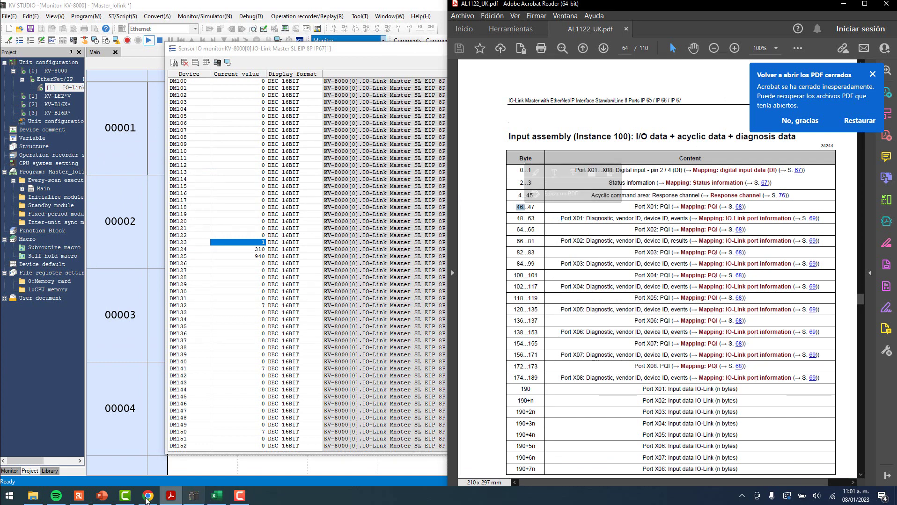
- Open Calculator, place it over the manual, and divide byte offset 46 by 2 to get the word index
{"action": "left_click", "coordinate": [10, 497]}
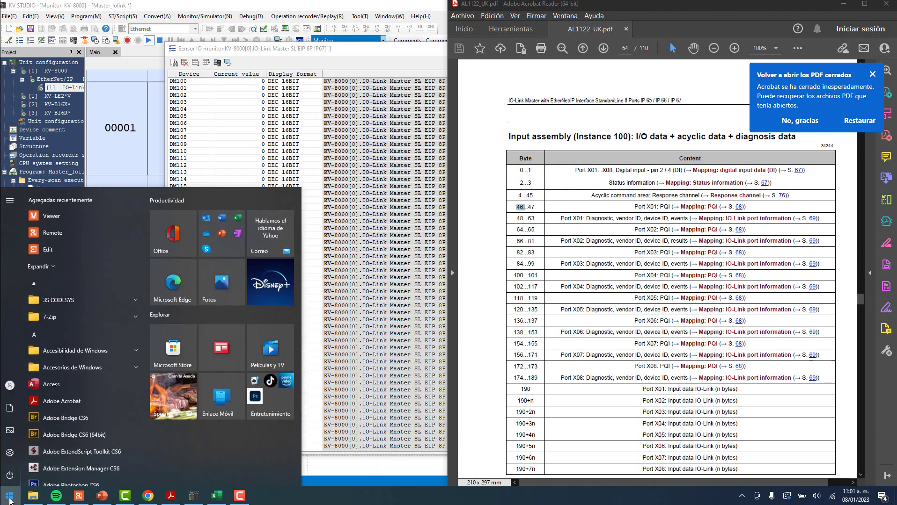
{"action": "type", "text": "calc"}
{"action": "key", "text": "Return"}
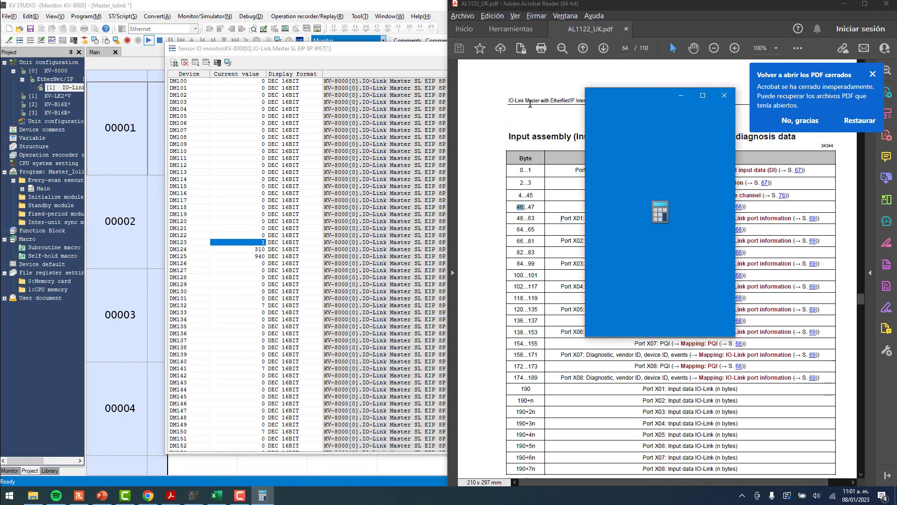
{"action": "left_click_drag", "start_coordinate": [655, 95], "coordinate": [713, 8]}
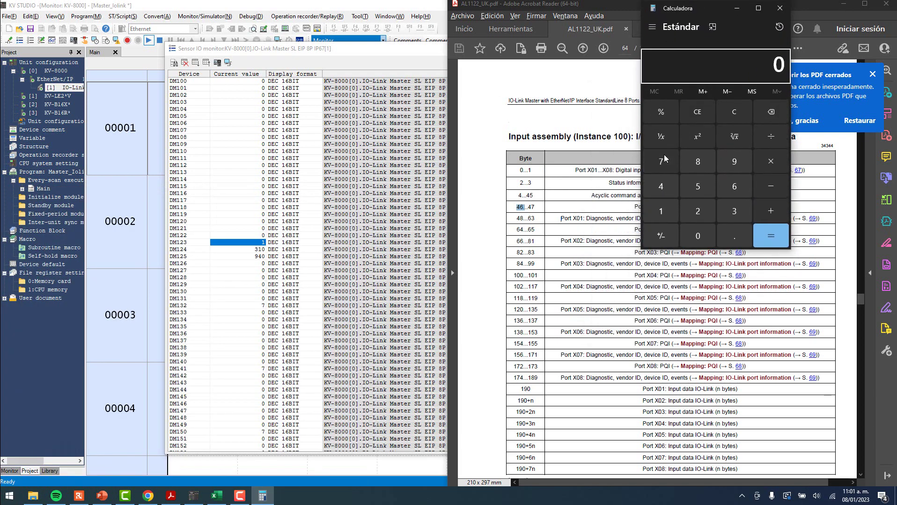
{"action": "left_click", "coordinate": [734, 112]}
{"action": "left_click", "coordinate": [662, 192]}
{"action": "left_click", "coordinate": [725, 185]}
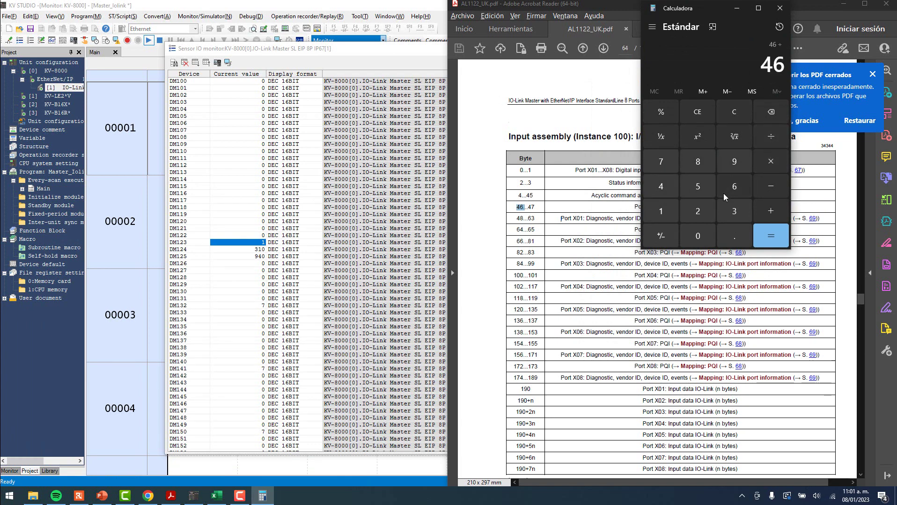
{"action": "left_click", "coordinate": [703, 205]}
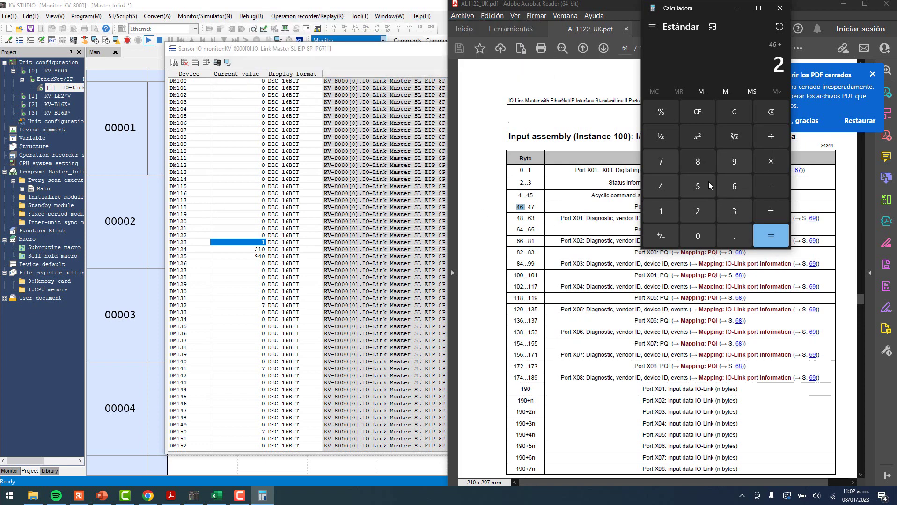
{"action": "left_click", "coordinate": [779, 244]}
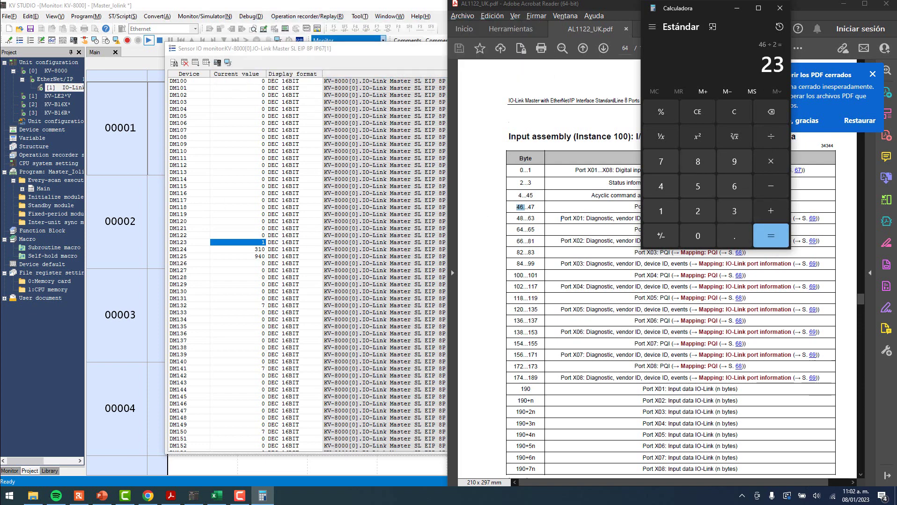
- Match the calculated word index 23 to the DM123 comment IN_100[23] in the Sensor IO monitor
{"action": "double_click", "coordinate": [771, 64]}
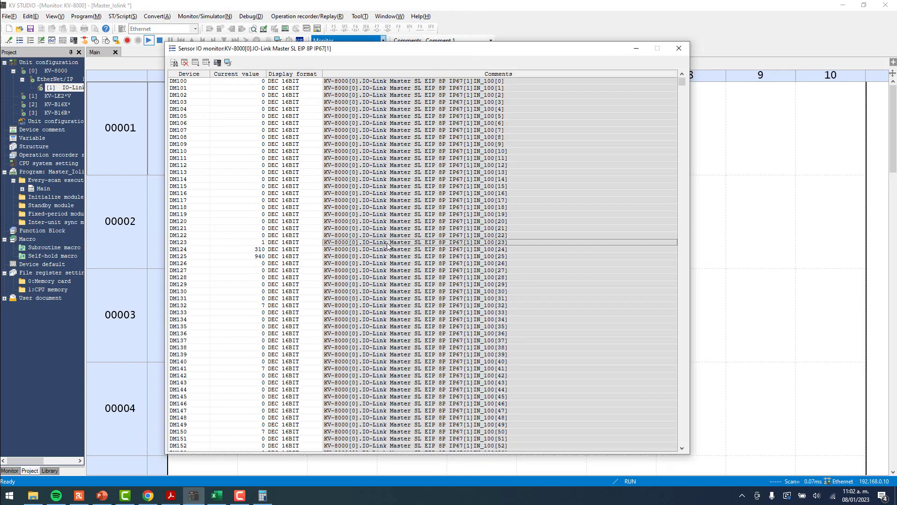
{"action": "left_click", "coordinate": [389, 243]}
{"action": "key", "text": "alt+Tab"}
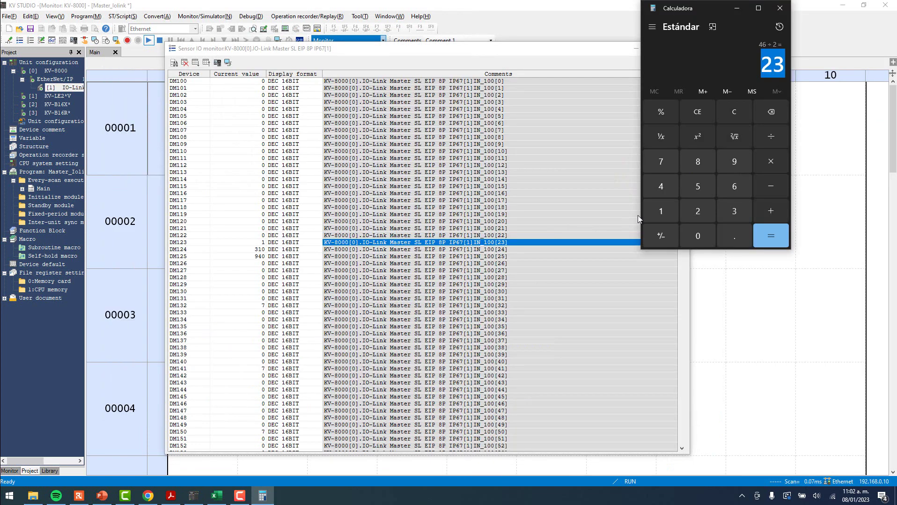
- Follow the manual's Port X01 link to Mapping: PQI and compare the IOL Mode bit with DM123's current value
{"action": "left_click", "coordinate": [171, 496]}
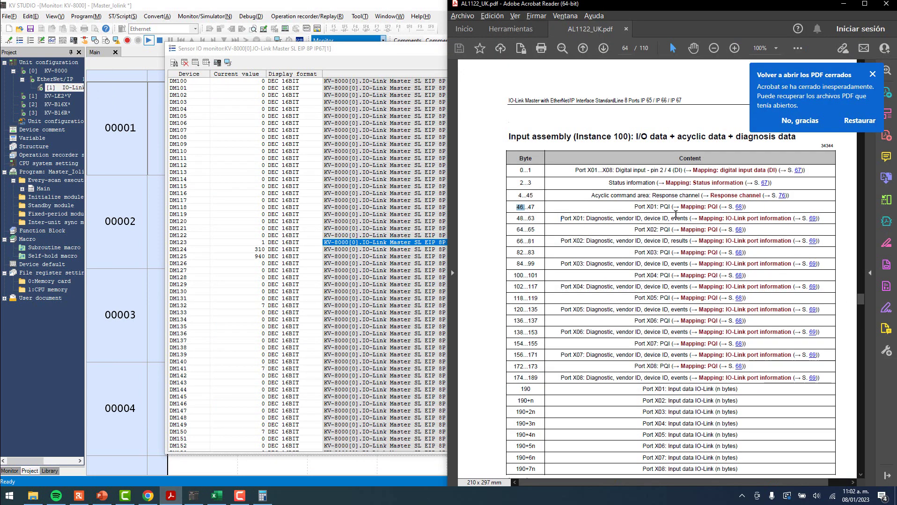
{"action": "left_click", "coordinate": [738, 208]}
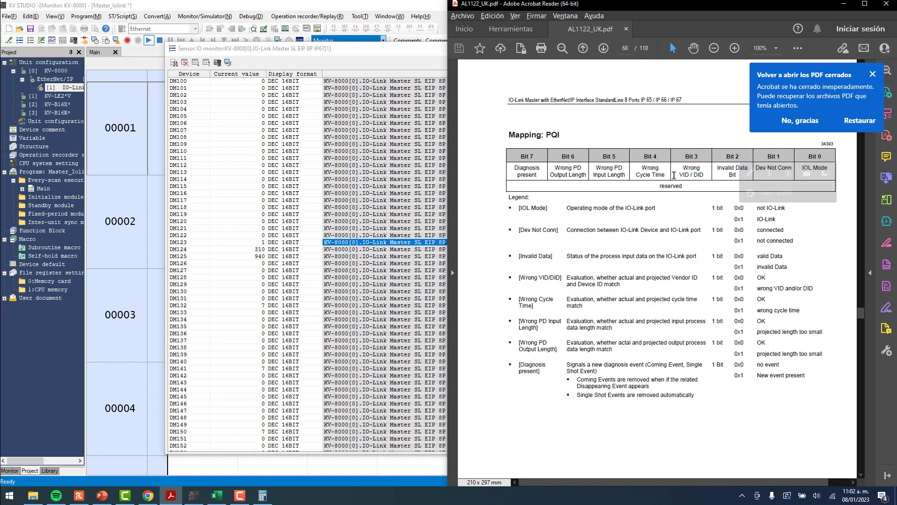
{"action": "left_click_drag", "start_coordinate": [801, 170], "coordinate": [827, 169]}
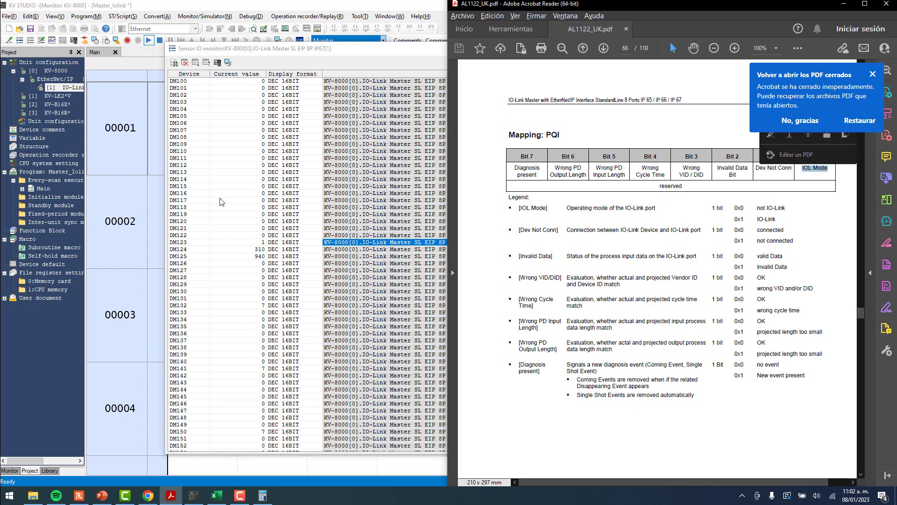
{"action": "left_click", "coordinate": [196, 245]}
{"action": "left_click", "coordinate": [258, 243]}
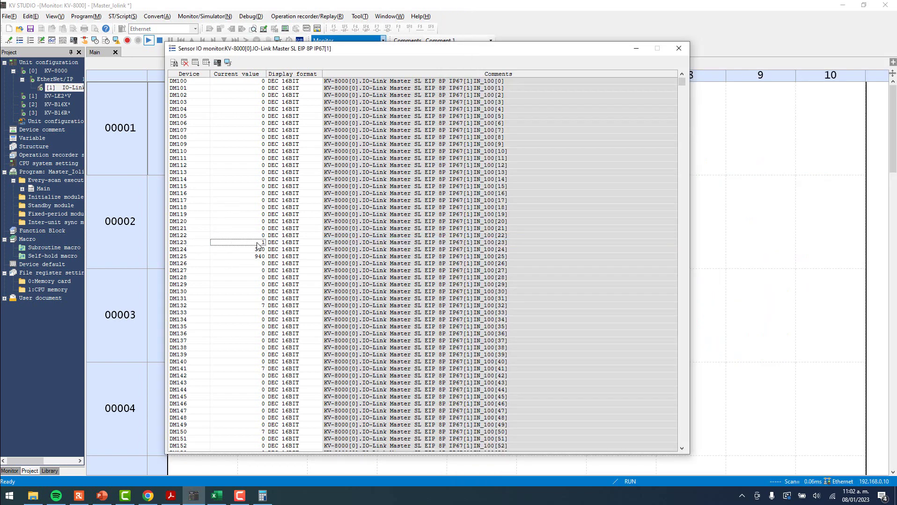
{"action": "key", "text": "alt+Tab"}
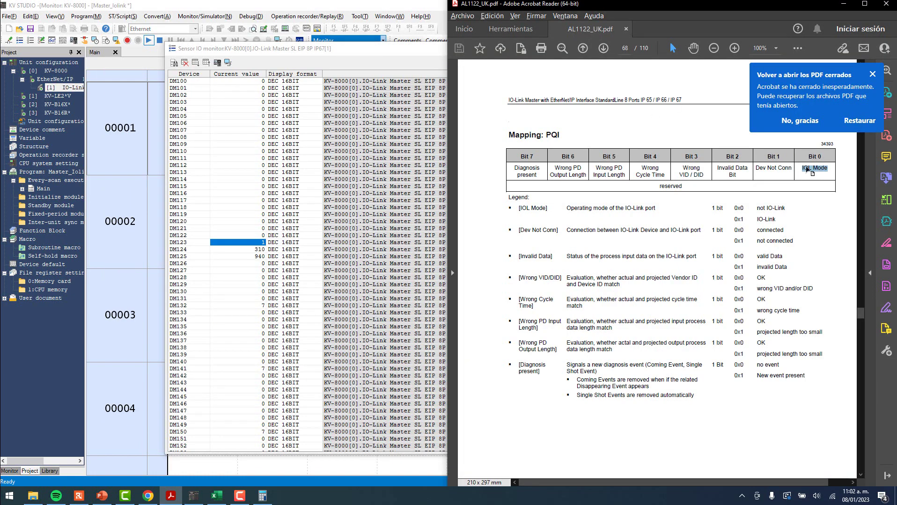
- Examine the Dev Not Conn, Invalid Data, Wrong VID/DID and Wrong Cycle Time bits in the PQI mapping table
{"action": "left_click_drag", "start_coordinate": [755, 168], "coordinate": [792, 170]}
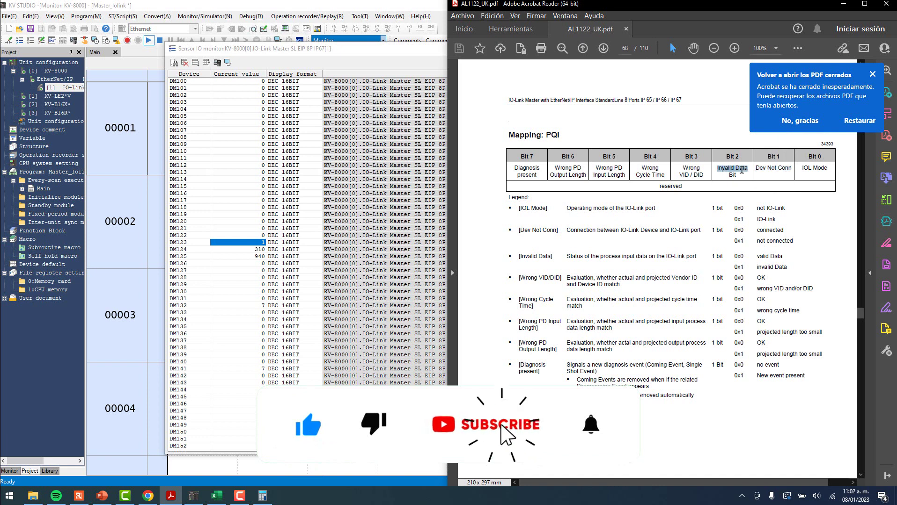
{"action": "left_click_drag", "start_coordinate": [721, 168], "coordinate": [703, 176]}
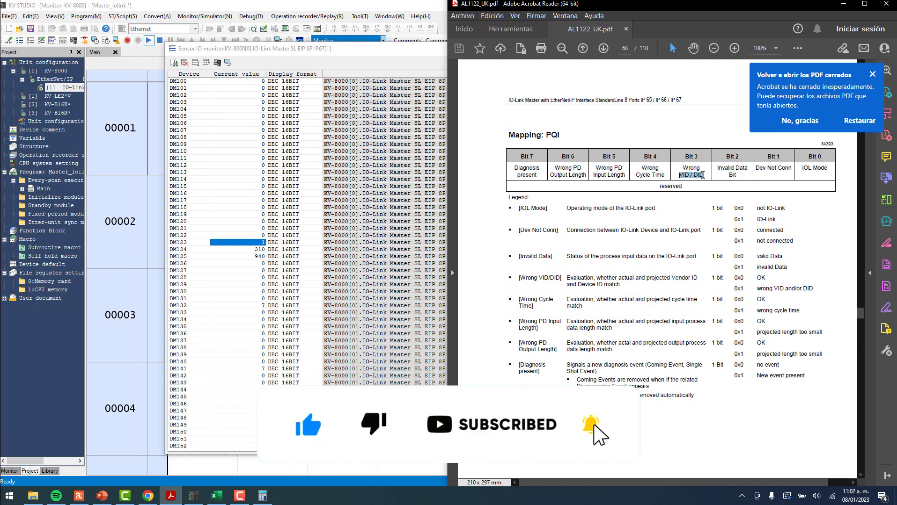
{"action": "left_click_drag", "start_coordinate": [641, 168], "coordinate": [664, 175]}
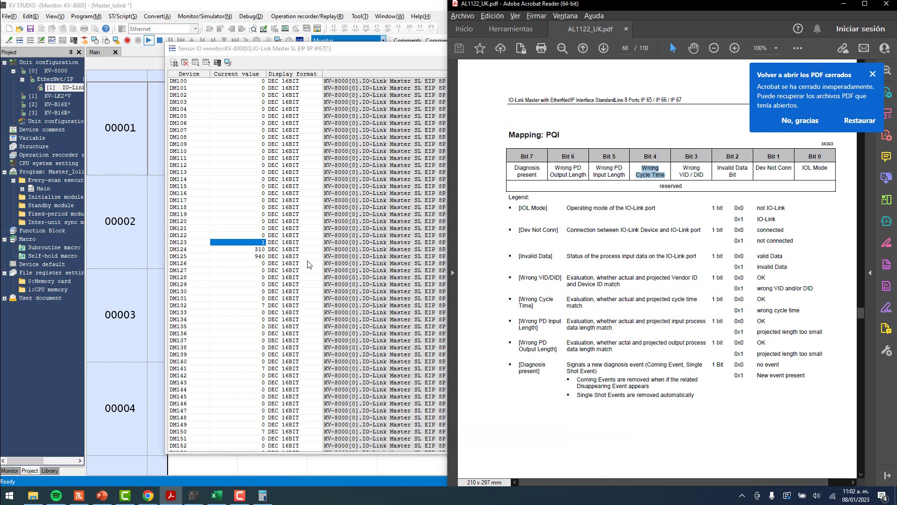
- Switch to the Remote camera app and place its reduced window over the manual, keeping the monitored values and PQI bit names in view
{"action": "left_click", "coordinate": [79, 496]}
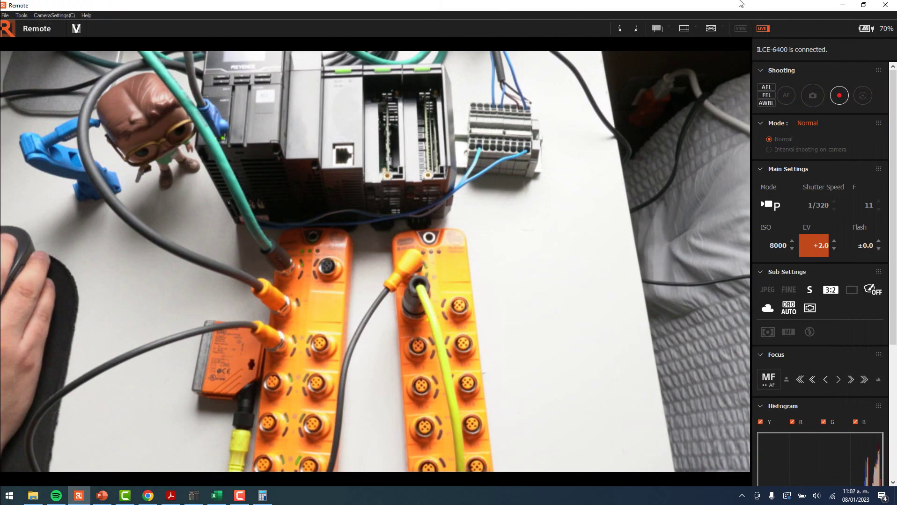
{"action": "double_click", "coordinate": [737, 6]}
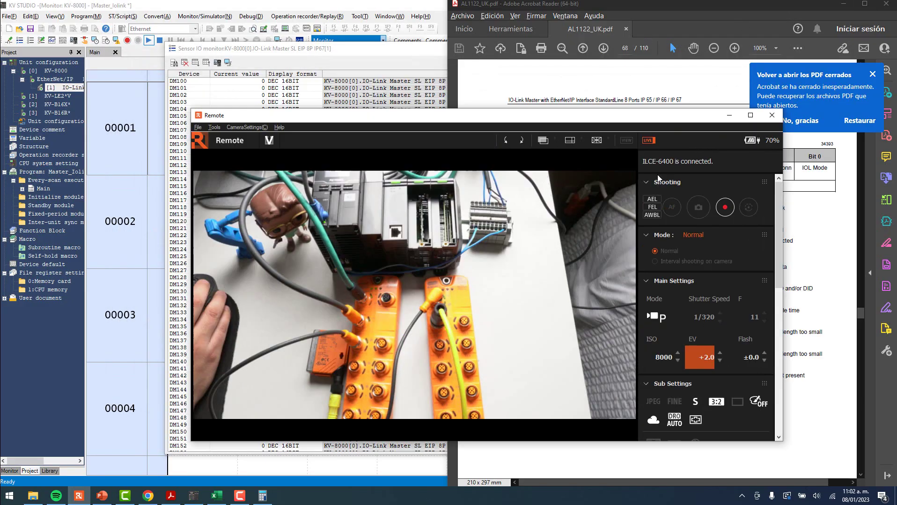
{"action": "left_click_drag", "start_coordinate": [186, 113], "coordinate": [462, 201]}
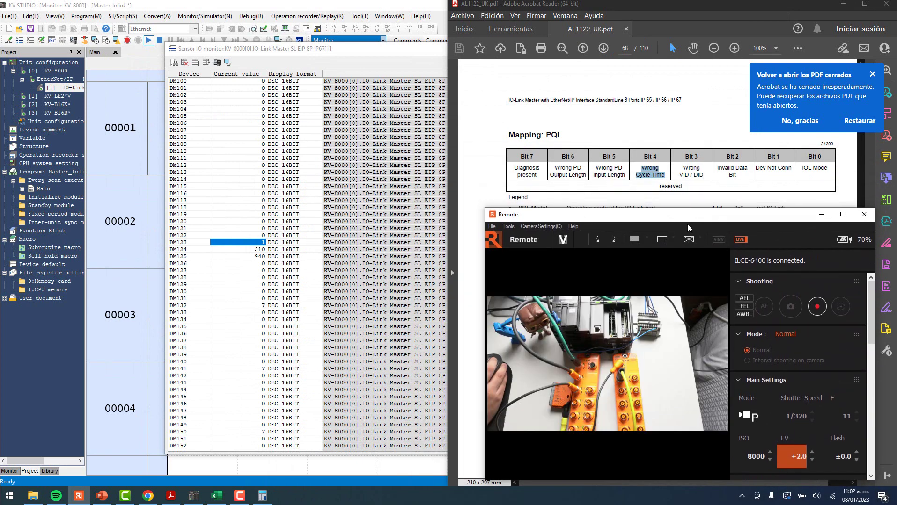
{"action": "left_click_drag", "start_coordinate": [670, 204], "coordinate": [675, 195]}
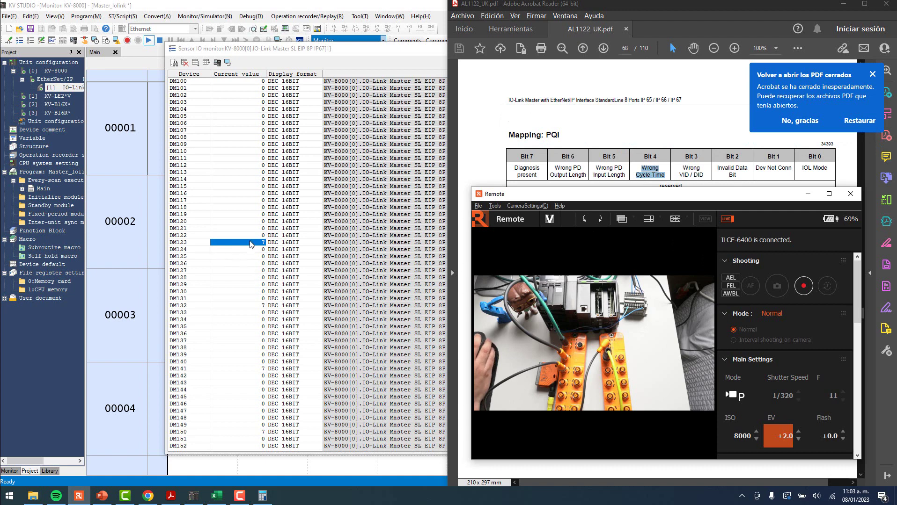
- Return to page 64 of the manual and mark bytes 48...63, covering Port X01 diagnostic, vendor ID, device ID and events
{"action": "left_click", "coordinate": [496, 162]}
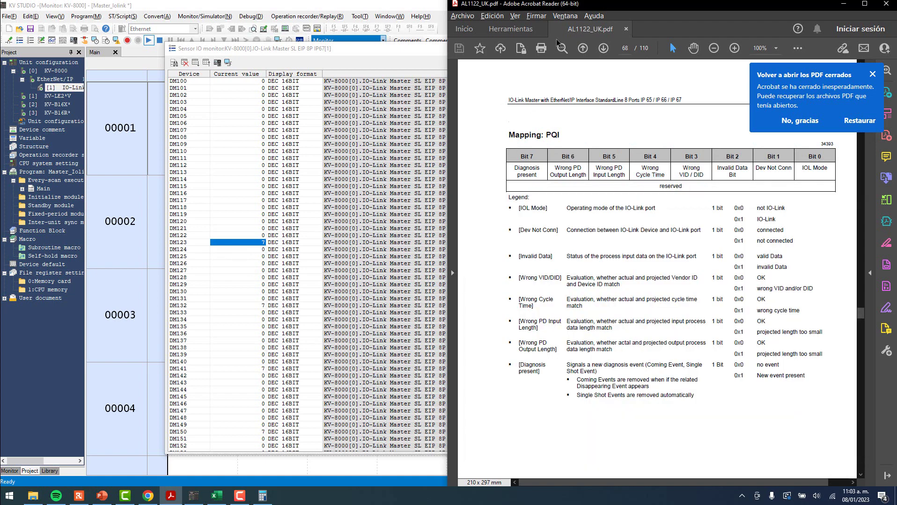
{"action": "left_click", "coordinate": [626, 48]}
{"action": "type", "text": "64"}
{"action": "key", "text": "Return"}
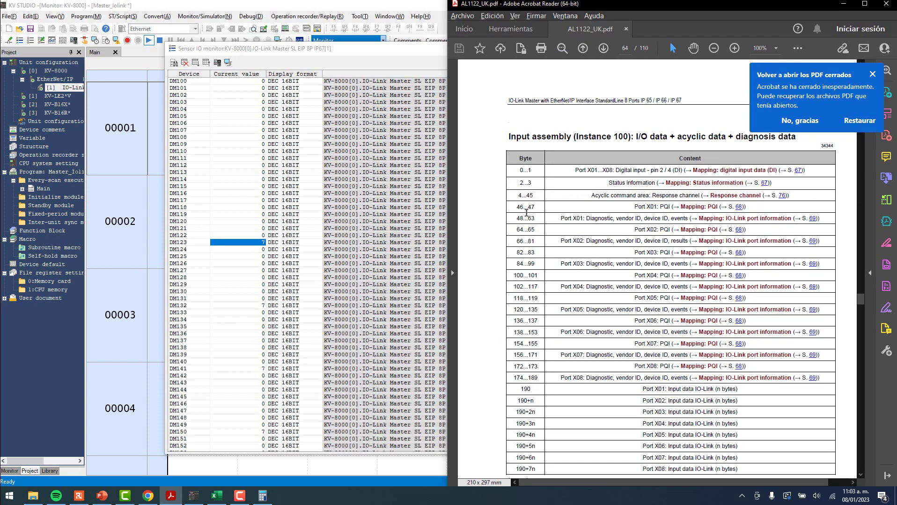
{"action": "left_click_drag", "start_coordinate": [515, 208], "coordinate": [536, 208]}
{"action": "left_click_drag", "start_coordinate": [514, 219], "coordinate": [532, 219]}
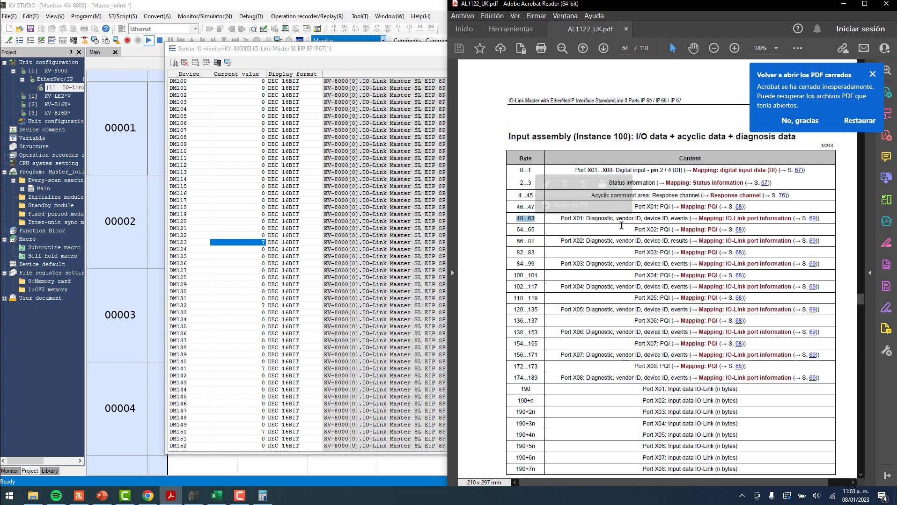
{"action": "left_click_drag", "start_coordinate": [588, 220], "coordinate": [678, 222]}
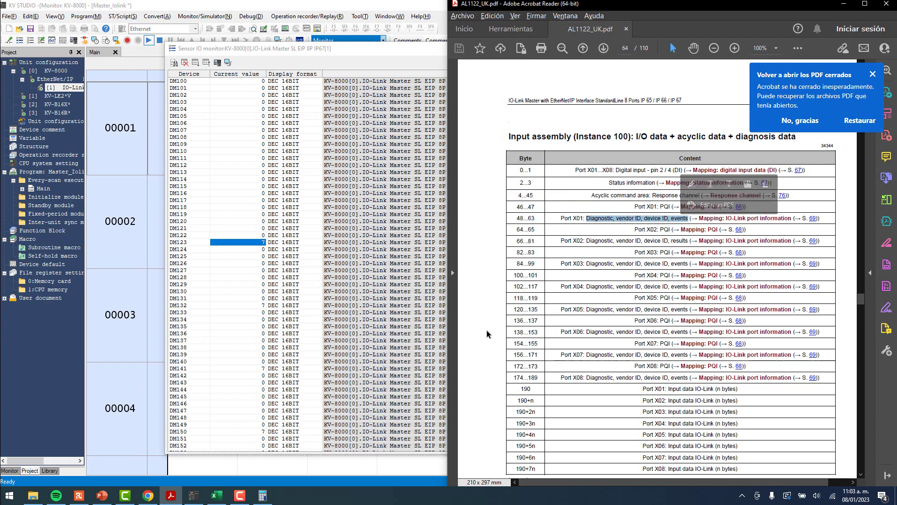
- Switch to Calculator and divide byte offset 48 by 2 to get the word index
{"action": "left_click", "coordinate": [262, 496]}
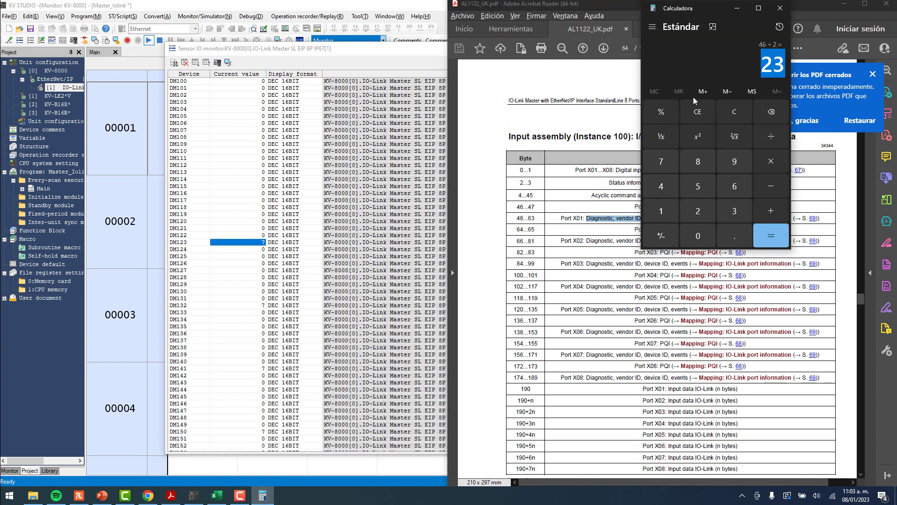
{"action": "left_click", "coordinate": [734, 113]}
{"action": "left_click", "coordinate": [660, 187]}
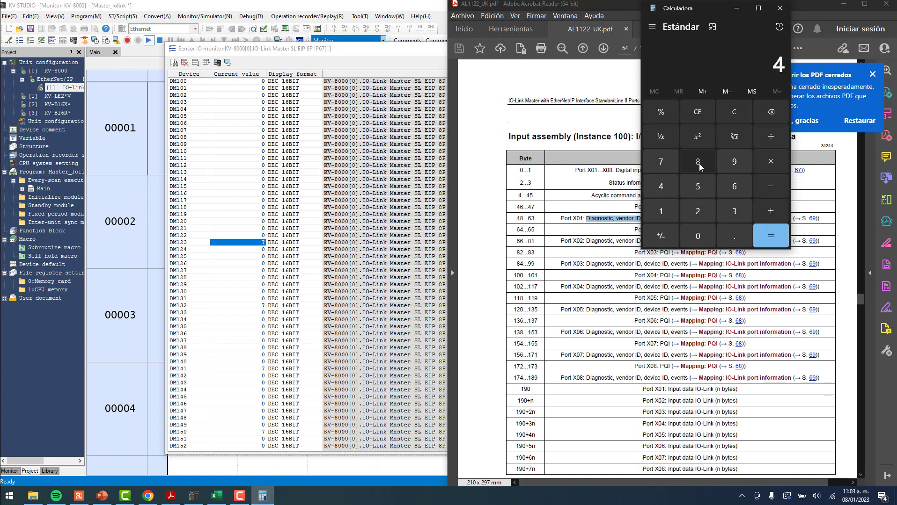
{"action": "left_click", "coordinate": [697, 162]}
{"action": "left_click", "coordinate": [786, 136]}
{"action": "left_click", "coordinate": [697, 211]}
{"action": "left_click", "coordinate": [761, 241]}
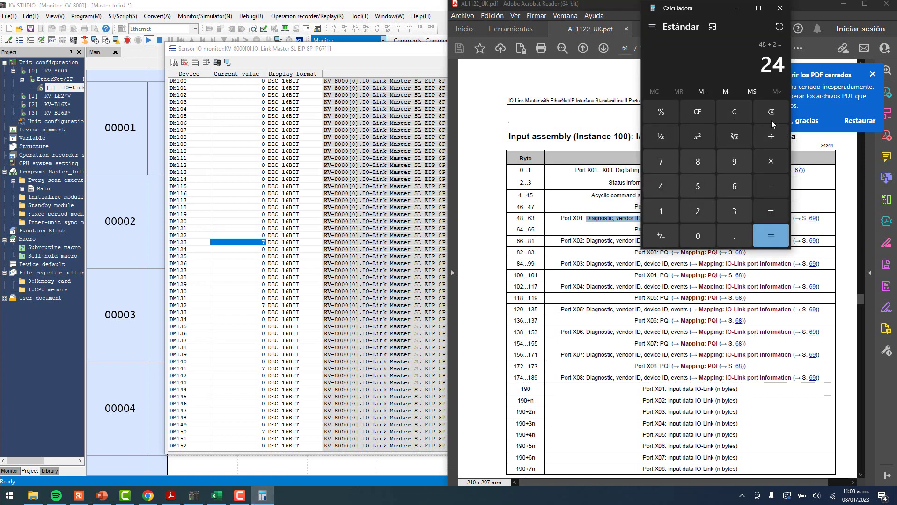
- Examine DM124, input word IN_100[24], and its current value in the Sensor IO monitor, and switch back to Calculator
{"action": "left_click", "coordinate": [179, 256]}
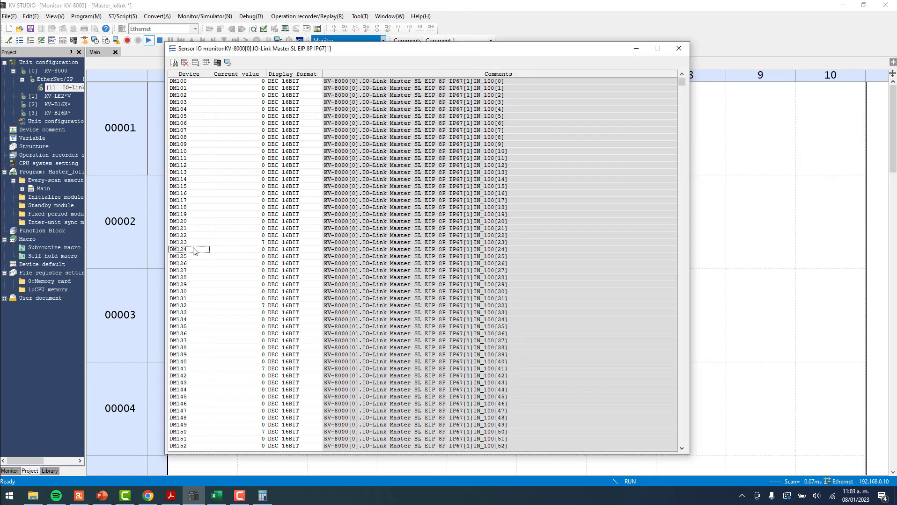
{"action": "left_click", "coordinate": [248, 251]}
{"action": "double_click", "coordinate": [248, 252]}
{"action": "key", "text": "Return"}
{"action": "left_click", "coordinate": [182, 252]}
{"action": "key", "text": "alt+Tab"}
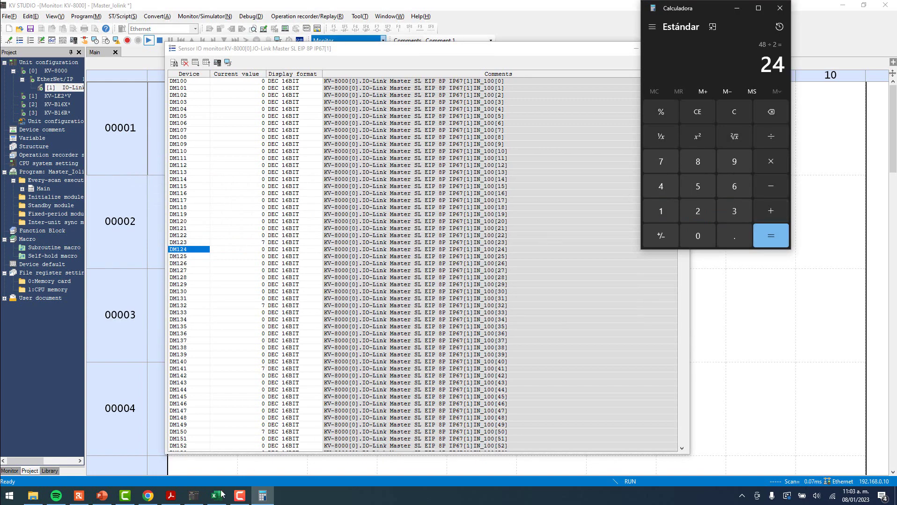
- Switch to the Acrobat manual, follow the bytes 48...63 reference to the IO-Link port information mapping on page 69, and mark its VID and DID rows
{"action": "left_click", "coordinate": [196, 497]}
{"action": "left_click", "coordinate": [171, 496]}
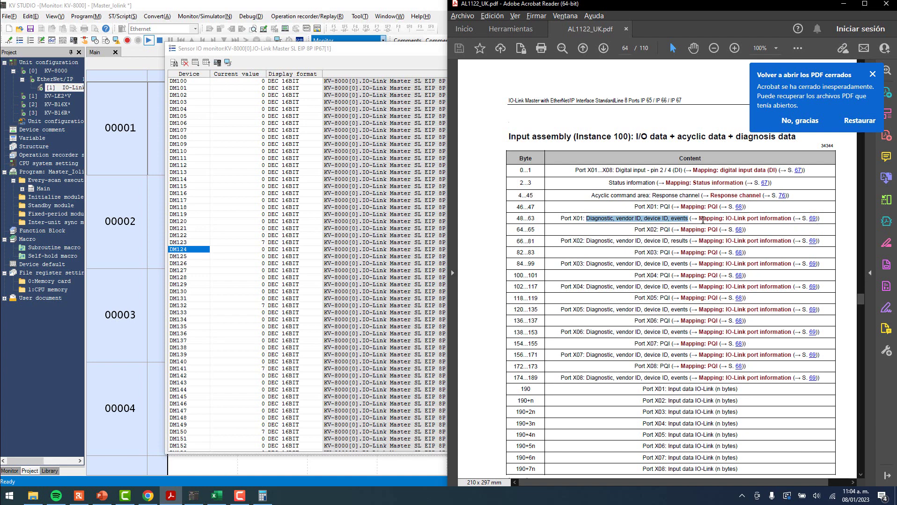
{"action": "left_click_drag", "start_coordinate": [699, 219], "coordinate": [794, 221]}
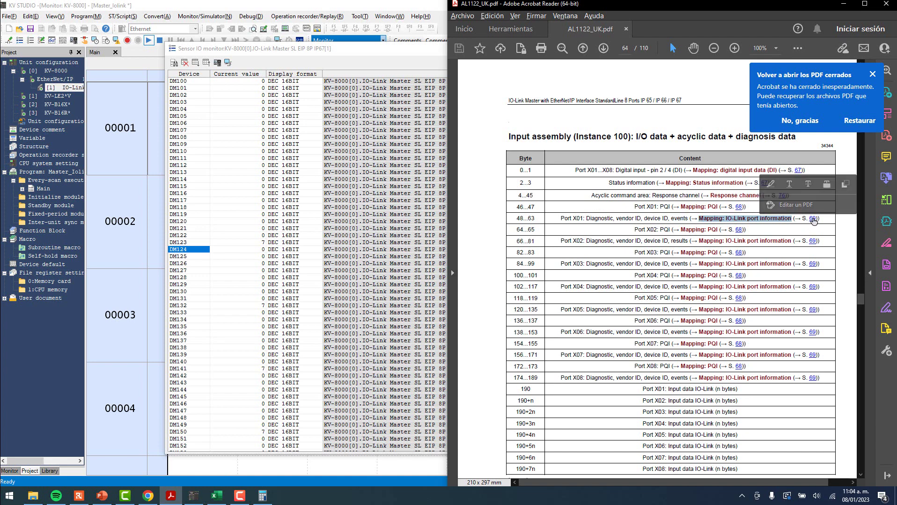
{"action": "left_click", "coordinate": [813, 219]}
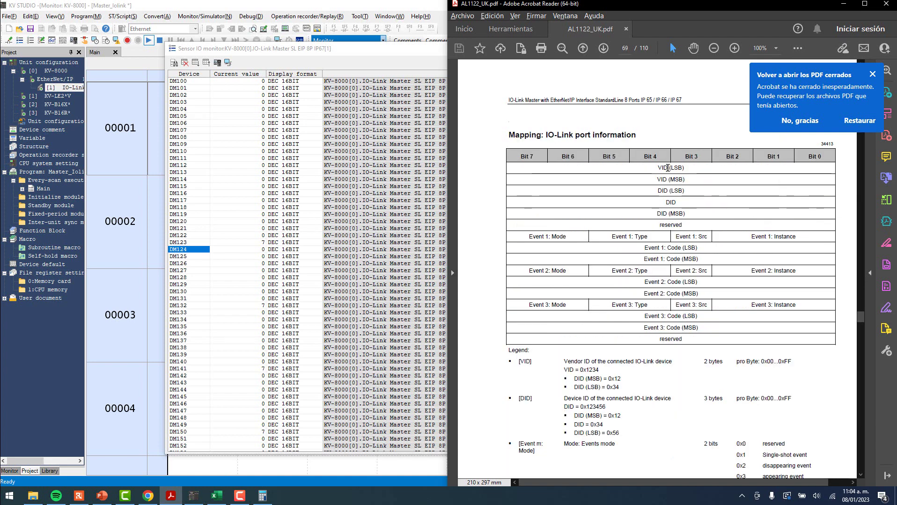
{"action": "left_click_drag", "start_coordinate": [668, 168], "coordinate": [688, 215]}
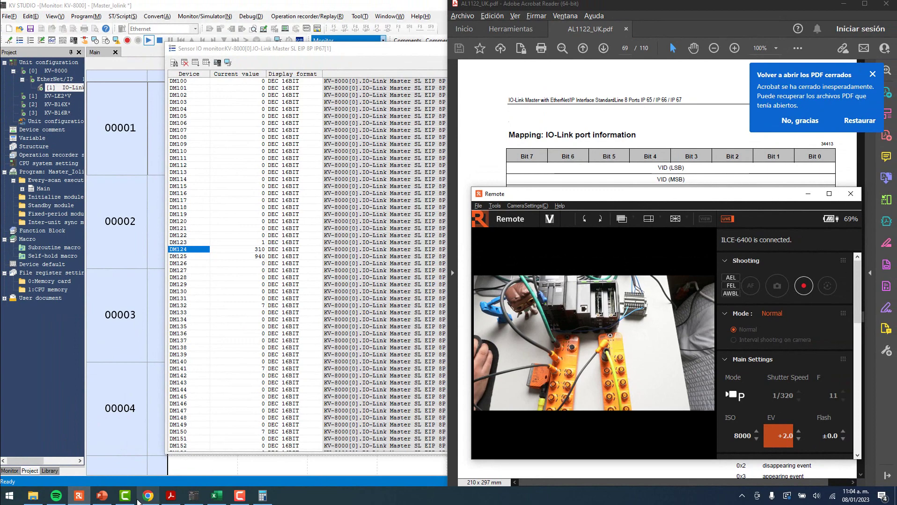
- Switch to Chrome, mark the vendor ID in the AL2x41 IODD PDF, and compare it with DM124 in KV STUDIO's Sensor IO monitor
{"action": "left_click", "coordinate": [148, 496]}
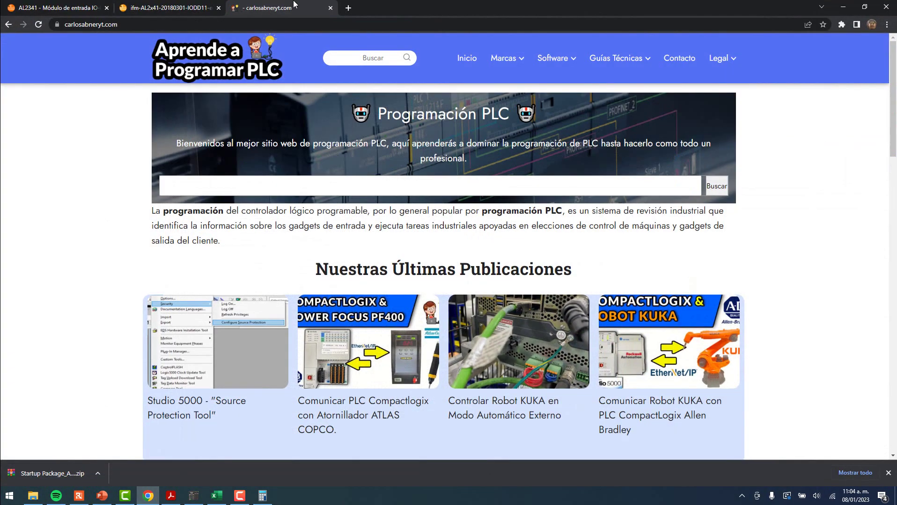
{"action": "left_click", "coordinate": [169, 8]}
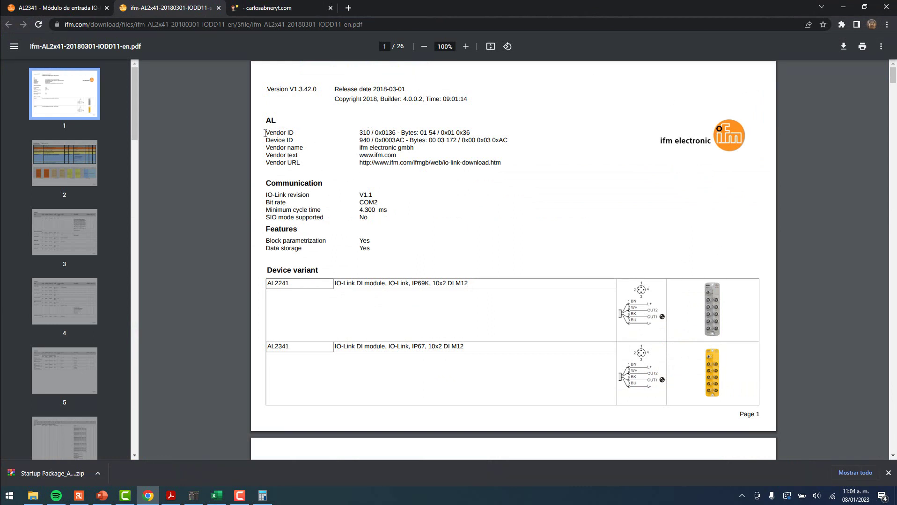
{"action": "key", "text": "alt+Tab"}
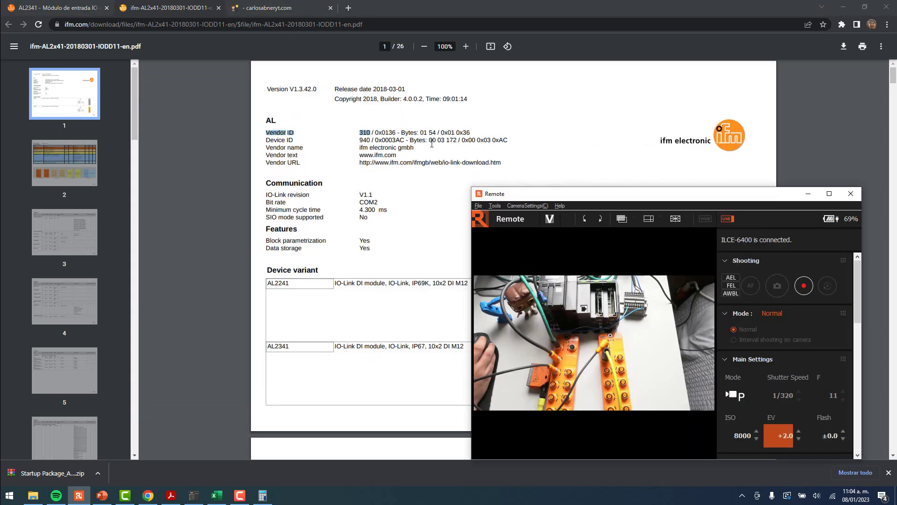
{"action": "key", "text": "alt+Tab"}
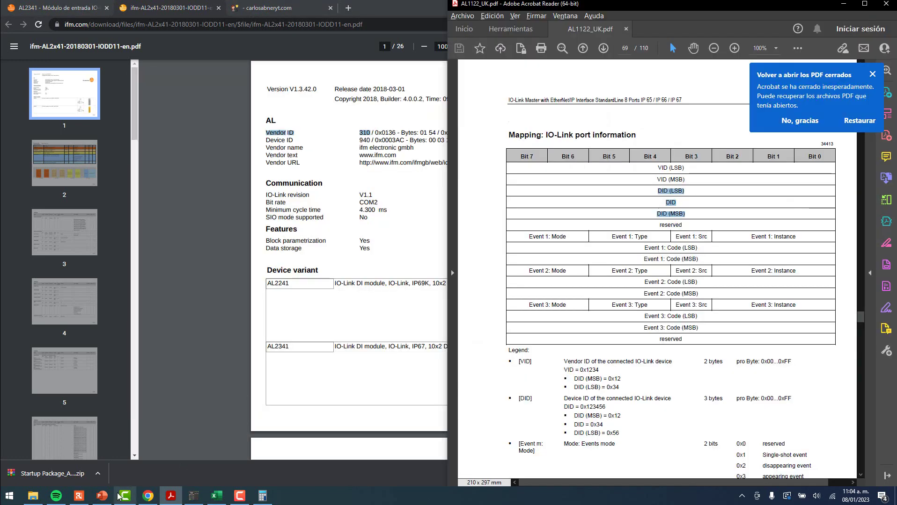
{"action": "left_click", "coordinate": [194, 496]}
{"action": "left_click", "coordinate": [253, 250]}
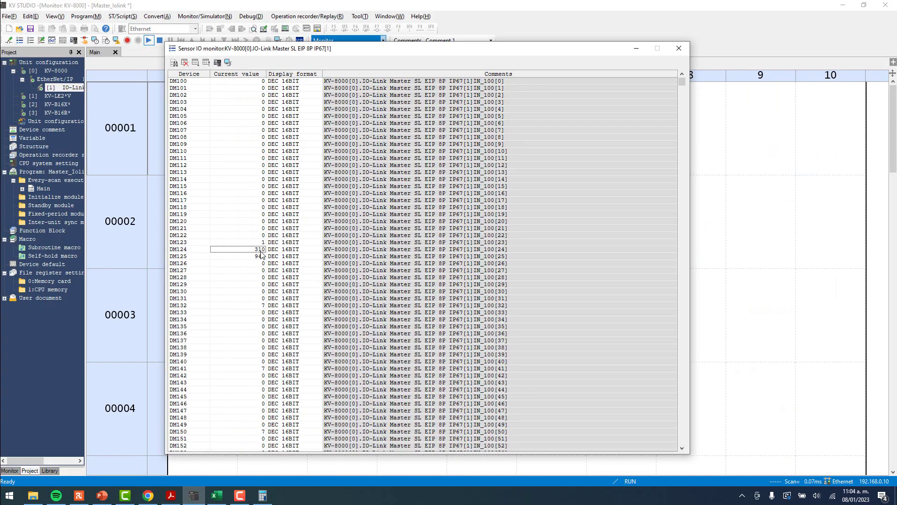
- Return to the IODD PDF in Chrome, mark the device ID, and compare it with DM125 in KV STUDIO's Sensor IO monitor
{"action": "key", "text": "alt+Tab"}
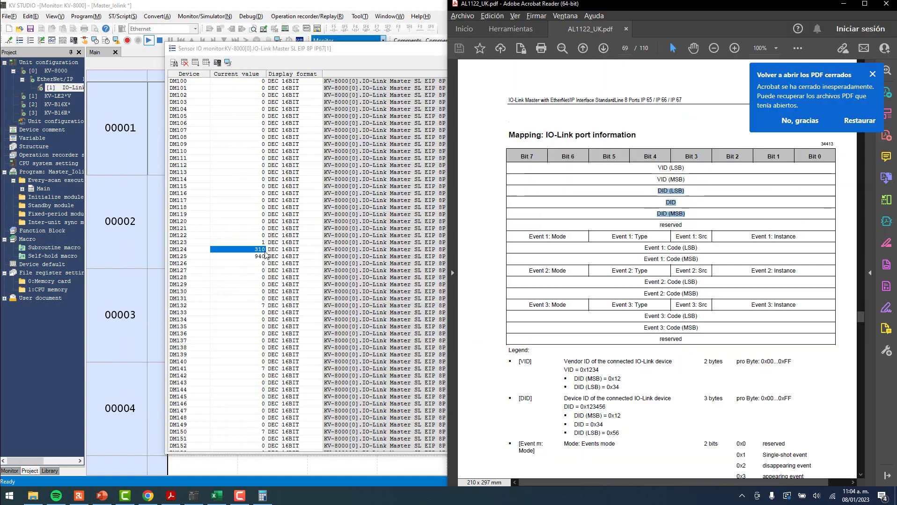
{"action": "left_click", "coordinate": [148, 495]}
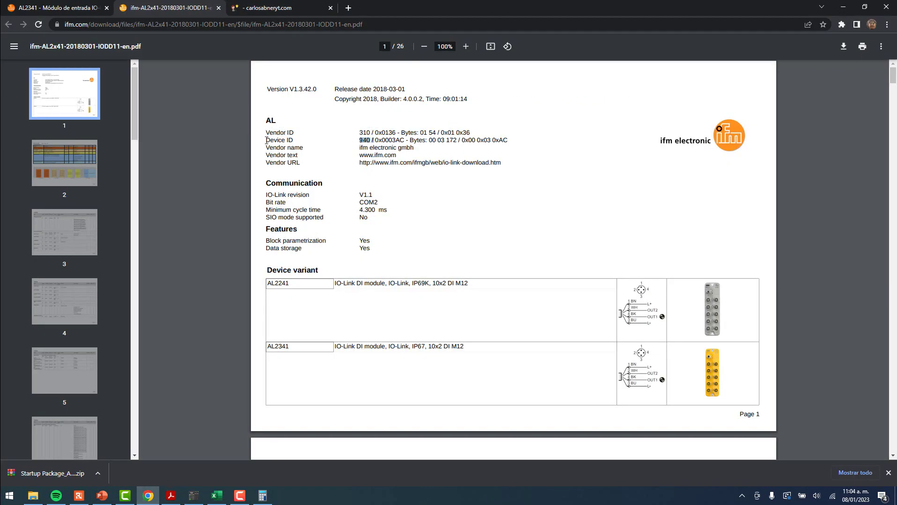
{"action": "left_click", "coordinate": [194, 496]}
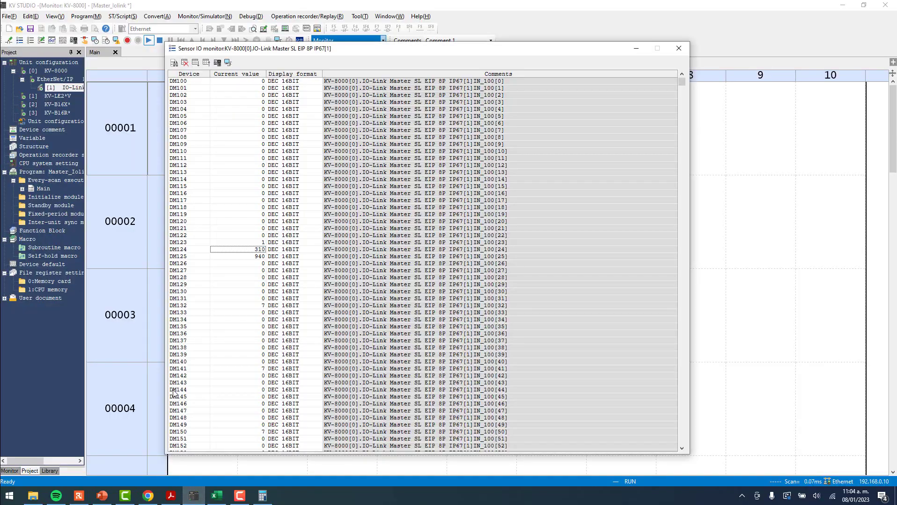
{"action": "left_click", "coordinate": [251, 258]}
- Switch to the Acrobat manual, maximize it, go to page 64, and mark byte 190, the Port X01 IO-Link input data row
{"action": "left_click", "coordinate": [171, 496]}
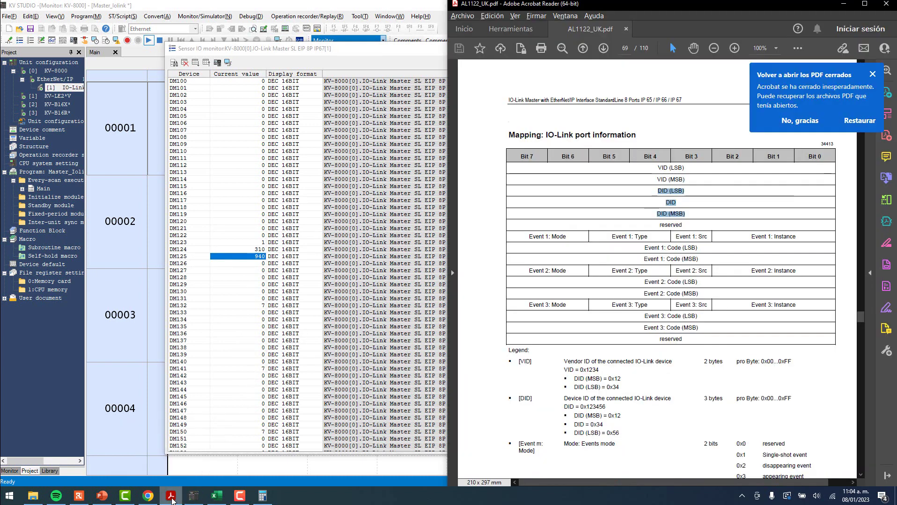
{"action": "left_click", "coordinate": [171, 497]}
{"action": "left_click", "coordinate": [171, 497]}
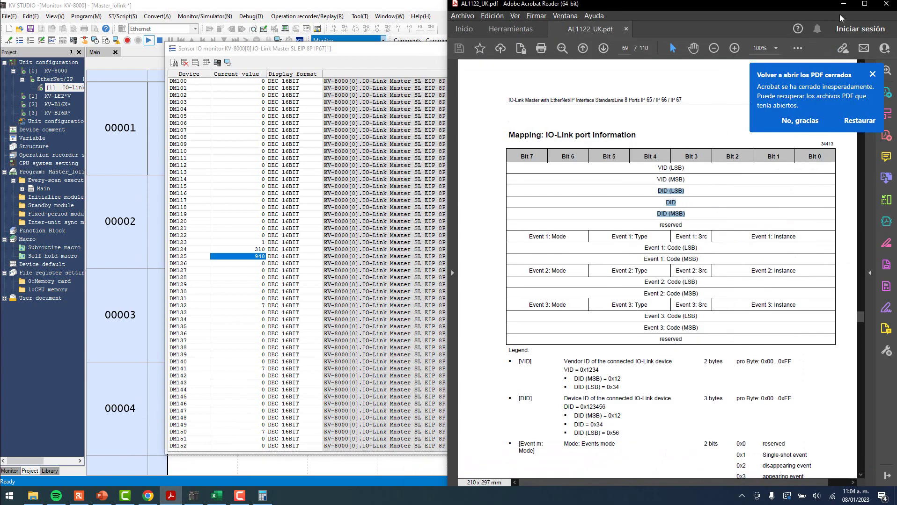
{"action": "left_click", "coordinate": [864, 4]}
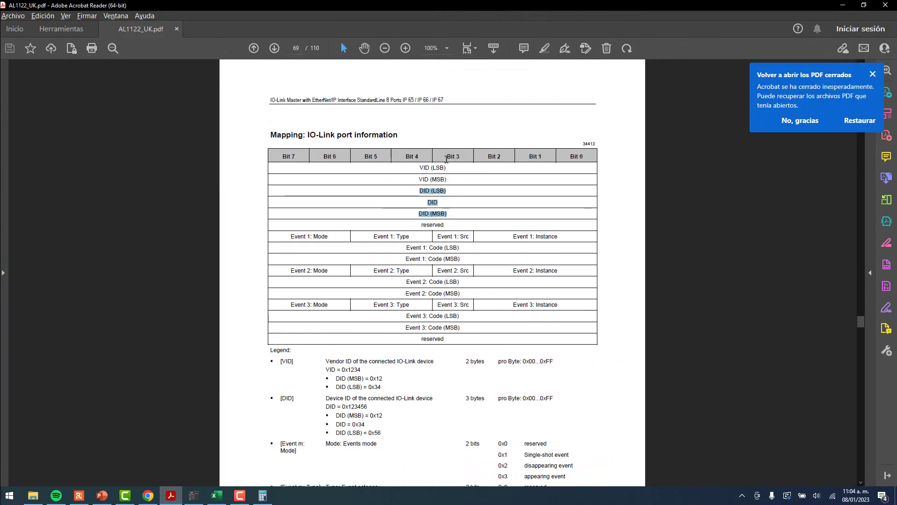
{"action": "left_click", "coordinate": [297, 49]}
{"action": "type", "text": "64"}
{"action": "key", "text": "Return"}
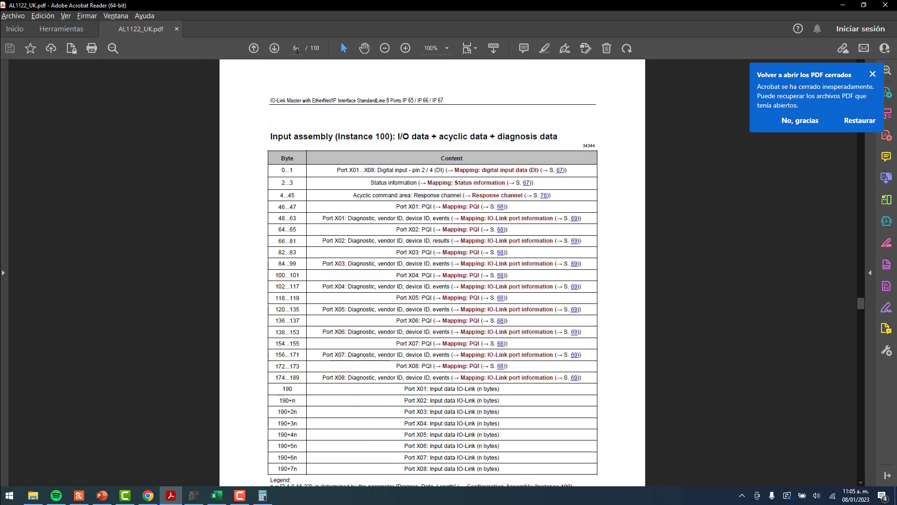
{"action": "scroll", "coordinate": [342, 213], "scroll_direction": "down", "scroll_amount": 3}
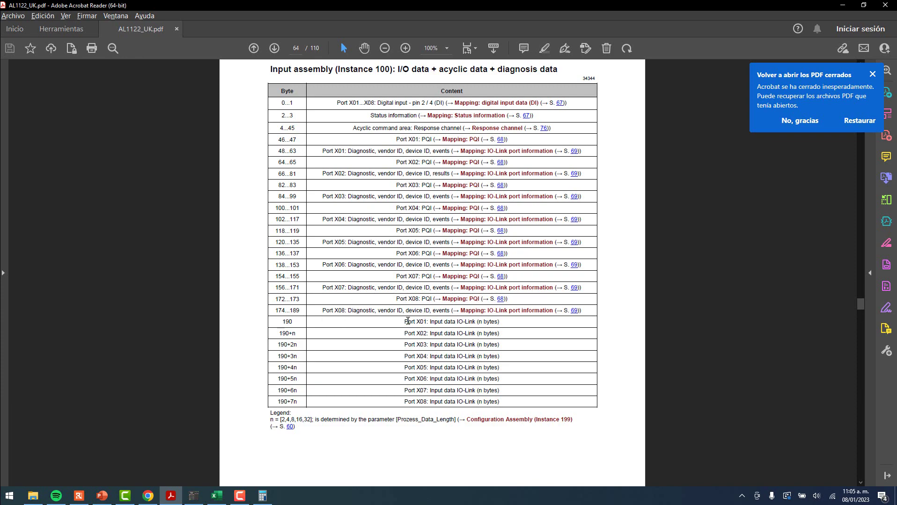
{"action": "left_click_drag", "start_coordinate": [406, 321], "coordinate": [499, 322]}
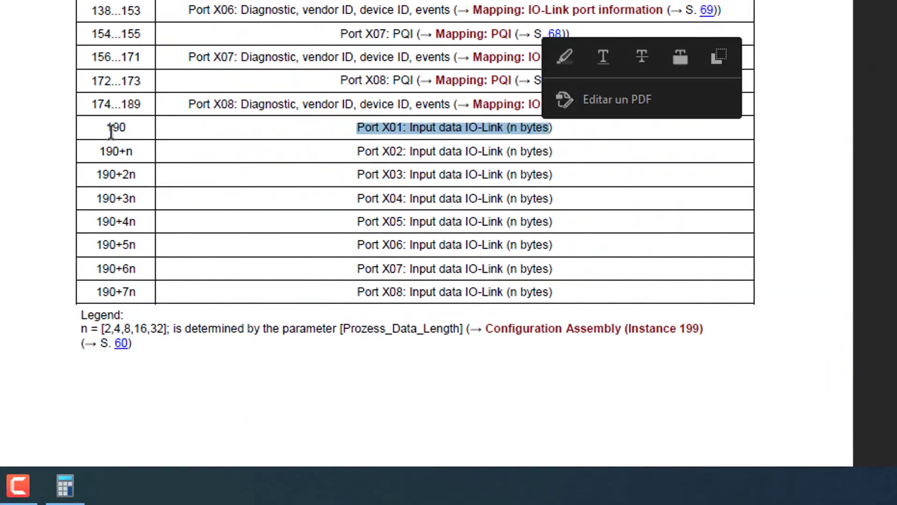
{"action": "mouse_move", "coordinate": [104, 131]}
{"action": "left_mouse_down"}
{"action": "mouse_move", "coordinate": [148, 128]}
{"action": "mouse_move", "coordinate": [102, 133]}
{"action": "left_mouse_up"}
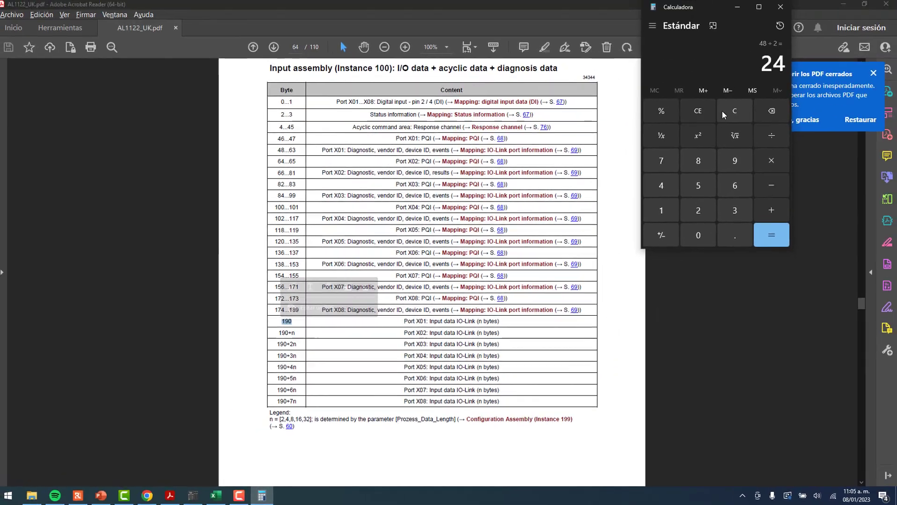
- Switch to Calculator, divide byte offset 190 by 2 to get the word index, and mark the result
{"action": "left_click", "coordinate": [722, 112]}
{"action": "type", "text": "190"}
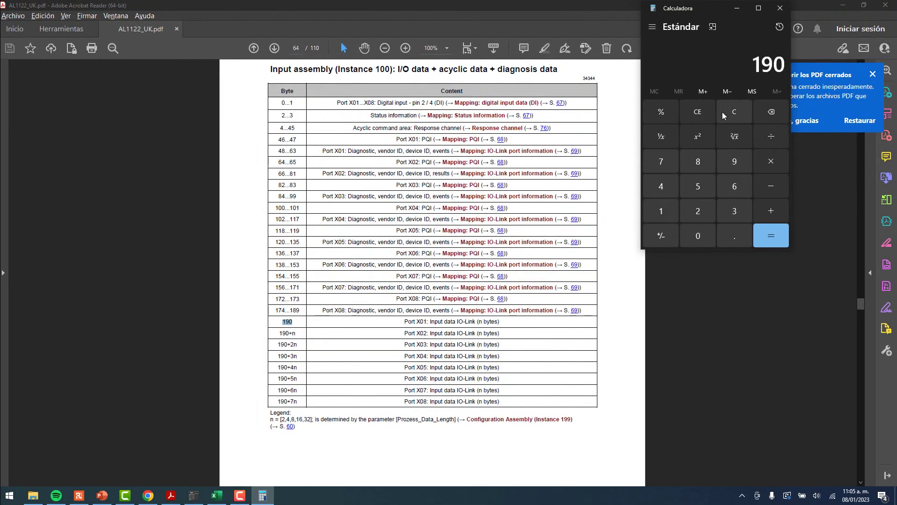
{"action": "type", "text": "/2"}
{"action": "key", "text": "Return"}
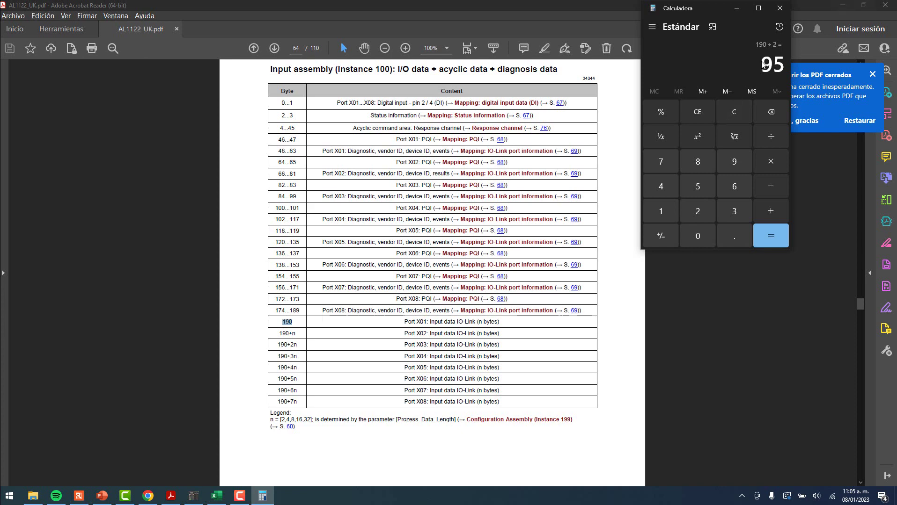
{"action": "left_click_drag", "start_coordinate": [762, 69], "coordinate": [782, 65]}
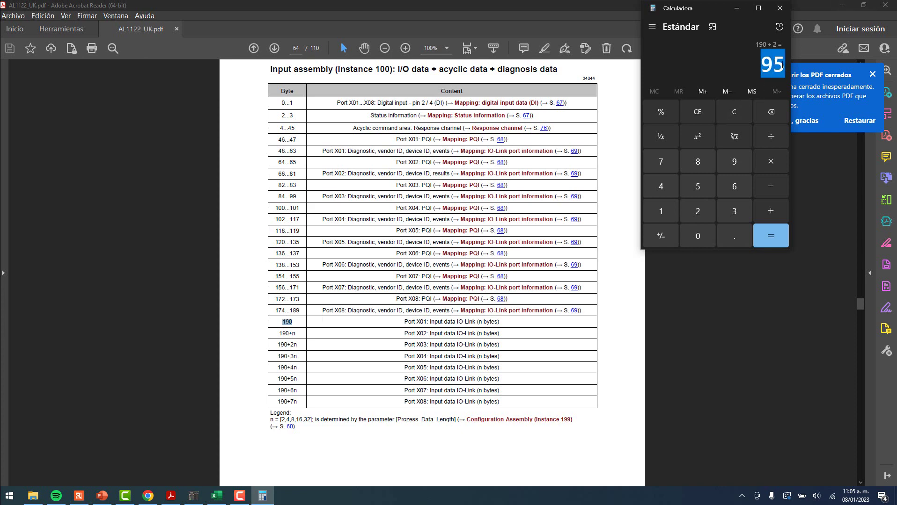
- Minimize the manual, locate DM195, input word IN_100[95], with its value in the Sensor IO monitor, and switch to the Remote camera app
{"action": "left_click", "coordinate": [841, 5]}
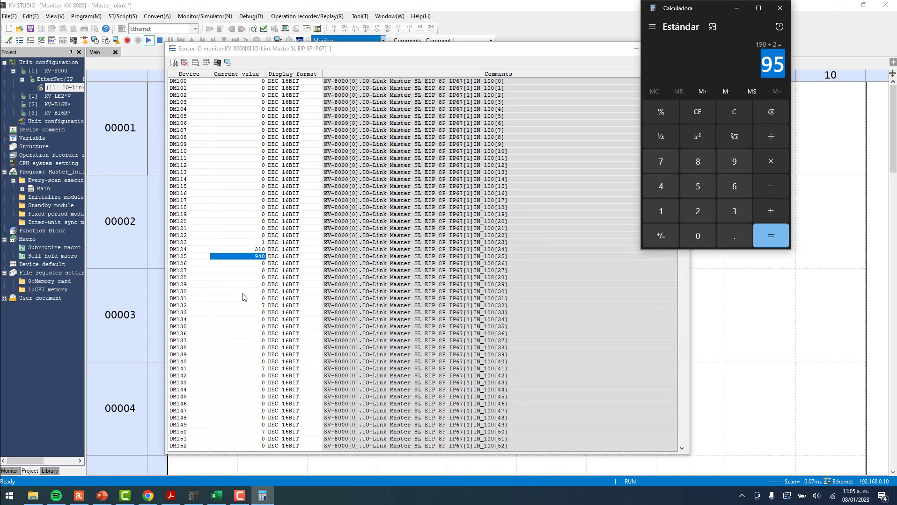
{"action": "scroll", "coordinate": [243, 298], "scroll_direction": "down", "scroll_amount": 6}
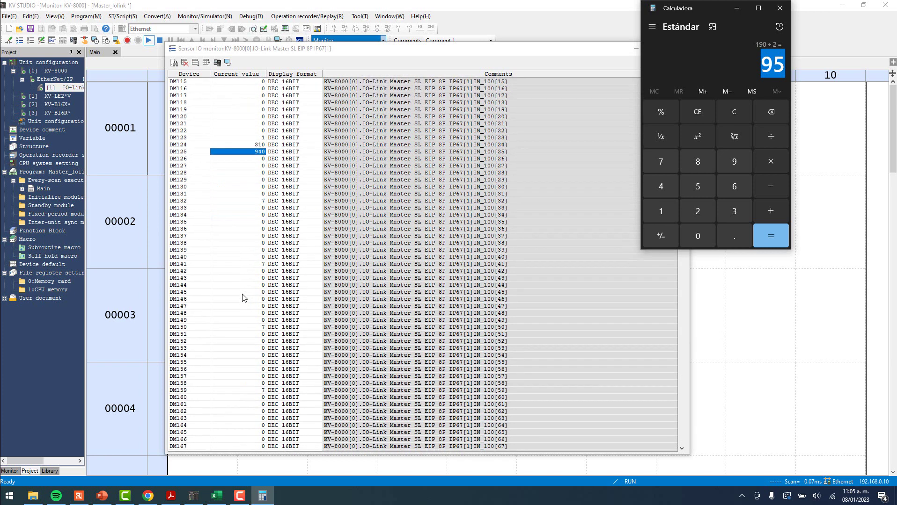
{"action": "scroll", "coordinate": [243, 298], "scroll_direction": "down", "scroll_amount": 9}
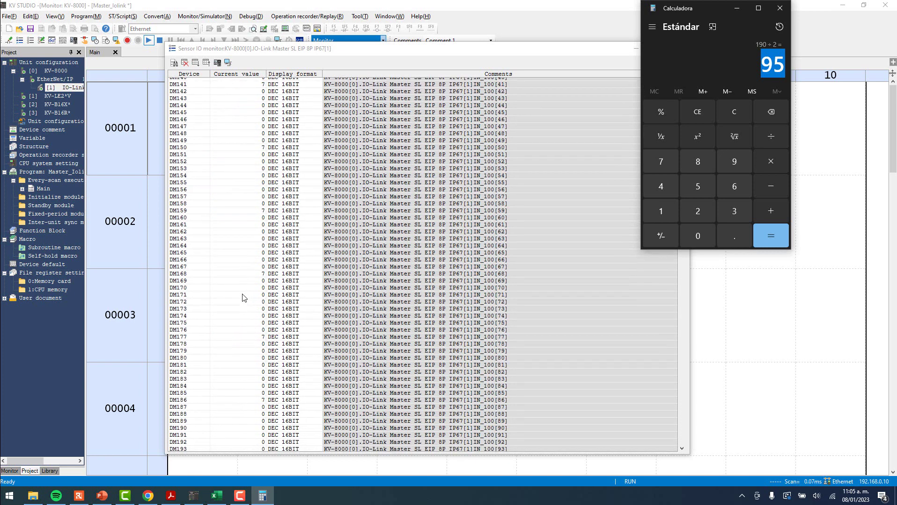
{"action": "scroll", "coordinate": [242, 297], "scroll_direction": "down", "scroll_amount": 7}
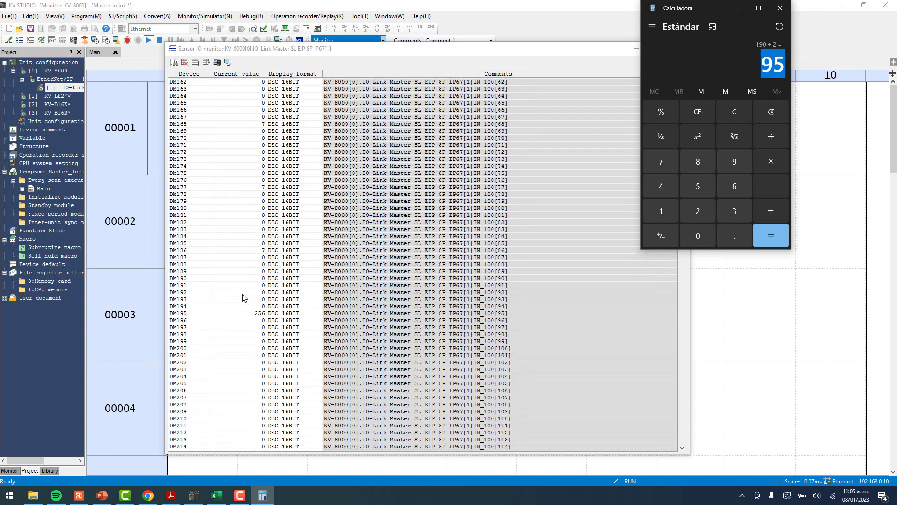
{"action": "left_click", "coordinate": [189, 293]}
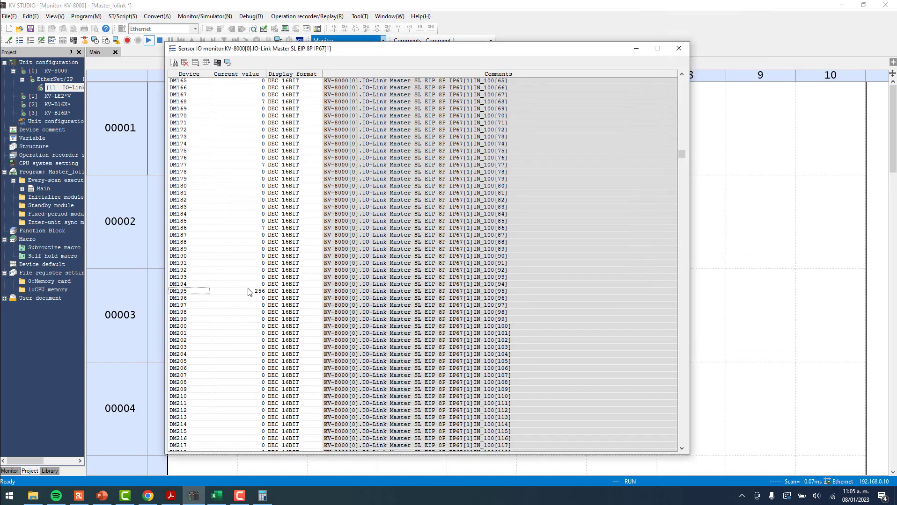
{"action": "left_click", "coordinate": [257, 293]}
{"action": "left_click_drag", "start_coordinate": [542, 51], "coordinate": [608, 54]}
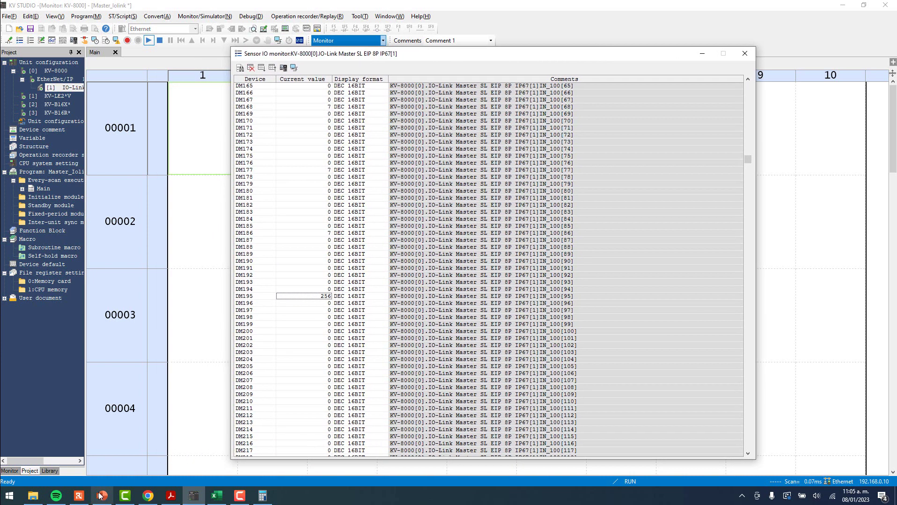
{"action": "left_click", "coordinate": [79, 496]}
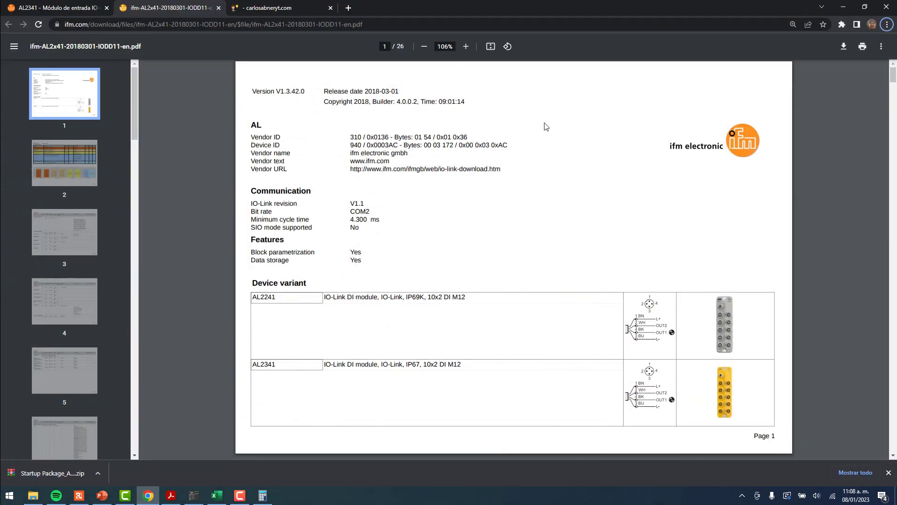
- Examine the enlarged process data bit layout from PLC-In Word 0 on page 2 of the IODD PDF, and show the Remote camera window over it
{"action": "scroll", "coordinate": [546, 165], "scroll_direction": "down", "scroll_amount": 8}
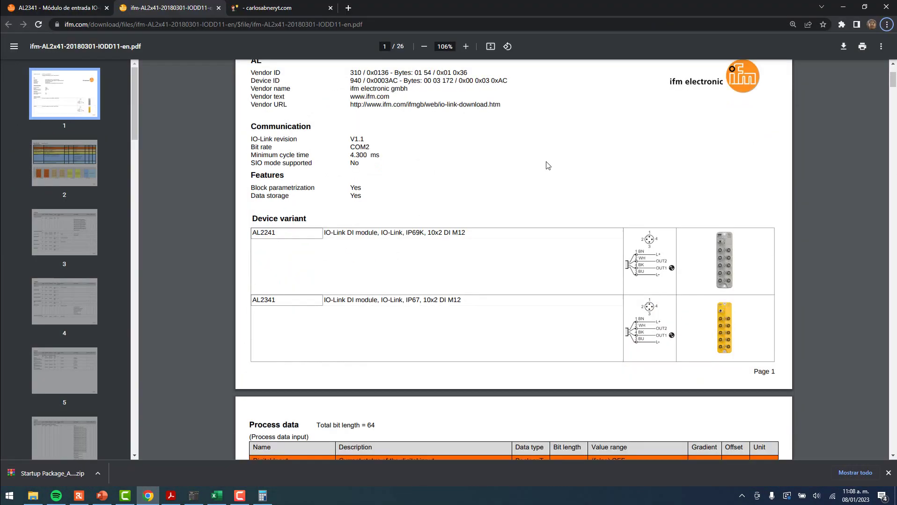
{"action": "scroll", "coordinate": [547, 164], "scroll_direction": "down", "scroll_amount": 3}
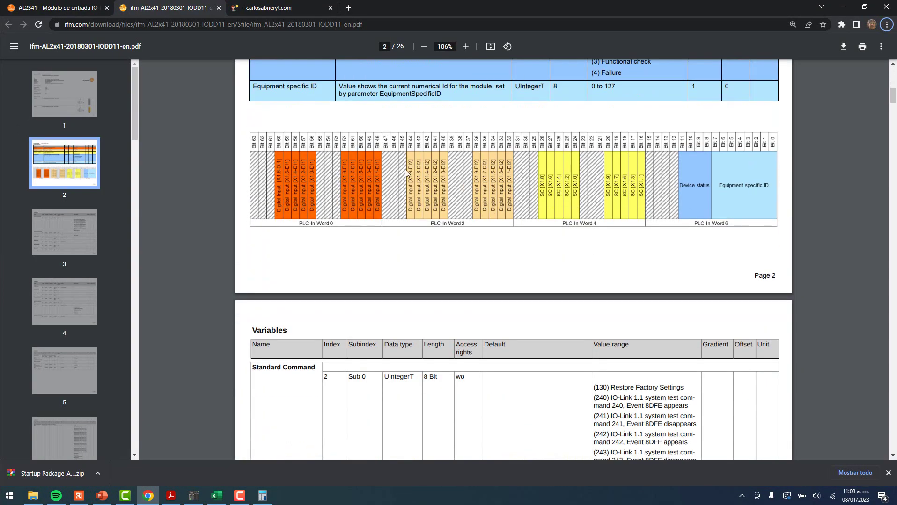
{"action": "scroll", "coordinate": [410, 161], "scroll_direction": "up", "scroll_amount": 2}
{"action": "scroll", "coordinate": [409, 162], "scroll_direction": "down", "scroll_amount": 1}
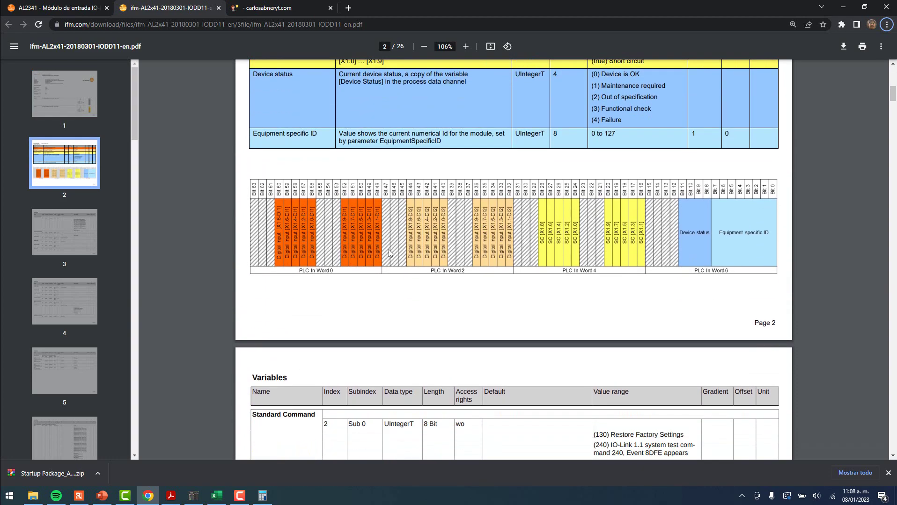
{"action": "scroll", "coordinate": [439, 406], "scroll_direction": "up", "scroll_amount": 3}
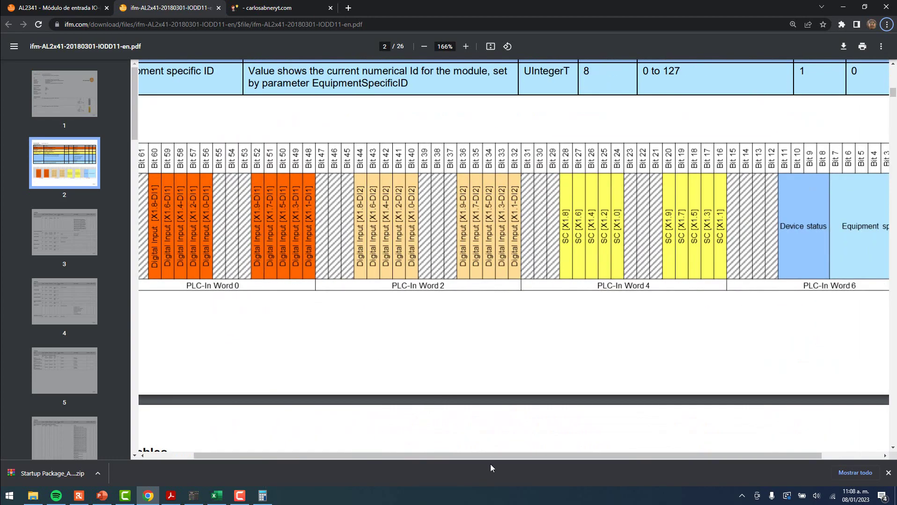
{"action": "left_click_drag", "start_coordinate": [473, 458], "coordinate": [421, 458]}
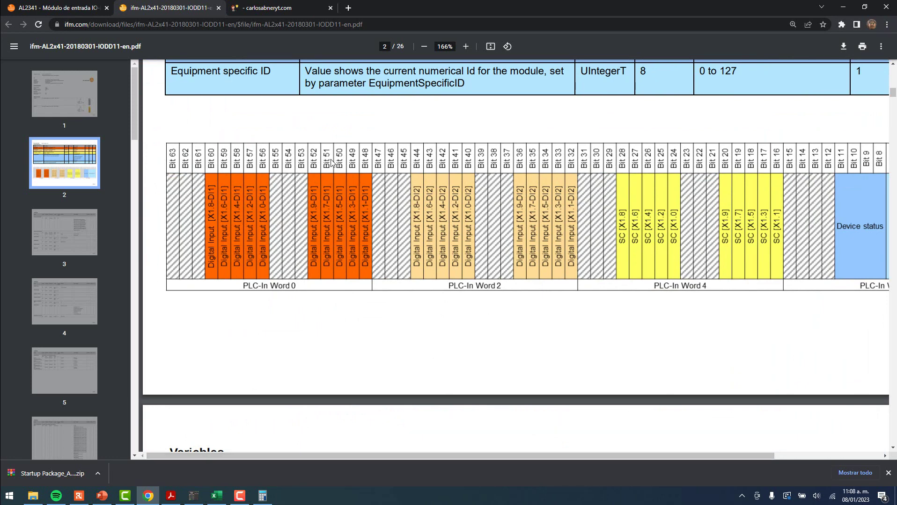
{"action": "left_click", "coordinate": [79, 496]}
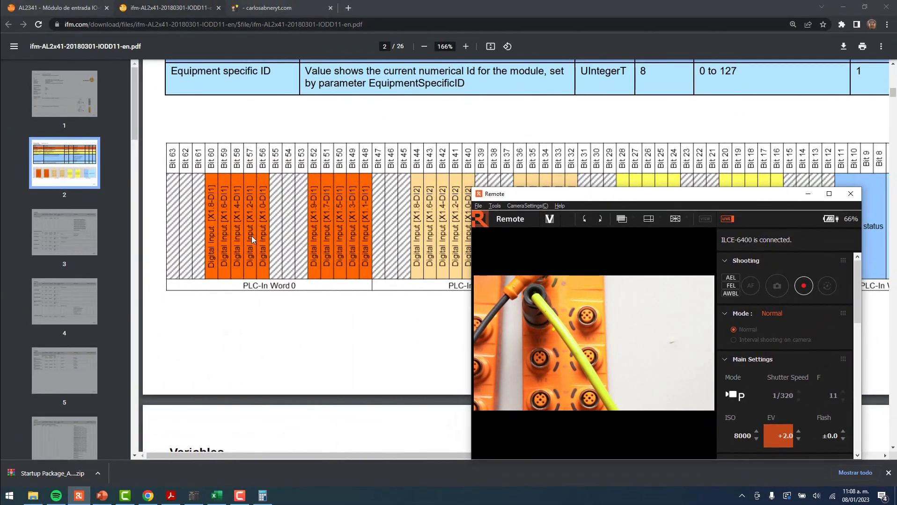
- Enter DM195's value 512 in Calculator's programmer mode for its binary form, and compare it with the bit layout in the IODD PDF
{"action": "left_click", "coordinate": [260, 222]}
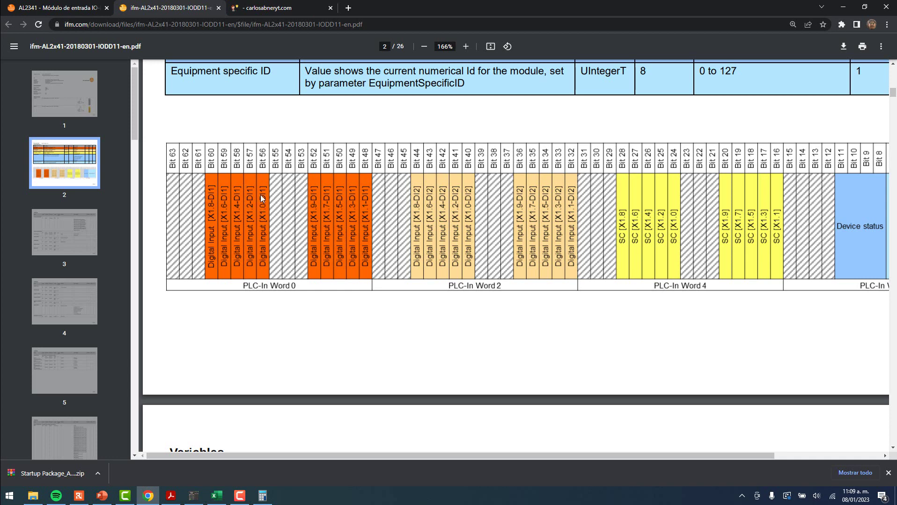
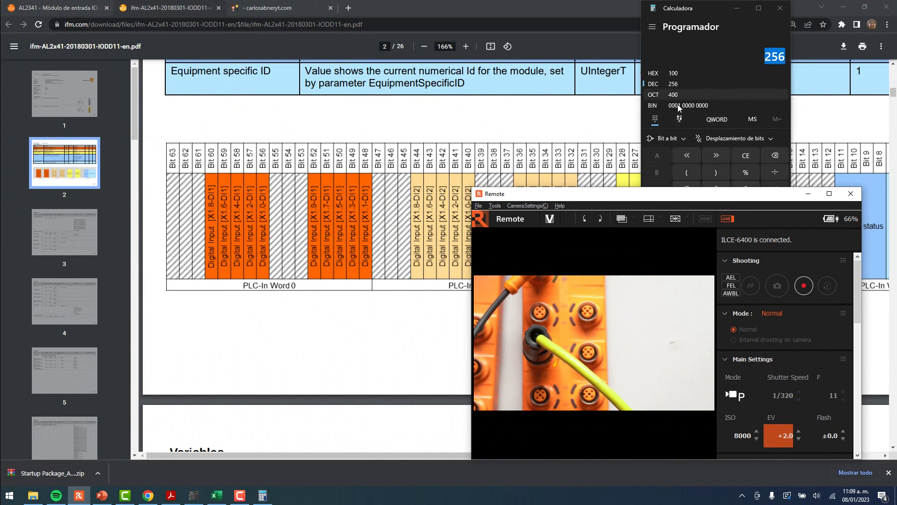
{"action": "left_click", "coordinate": [193, 496]}
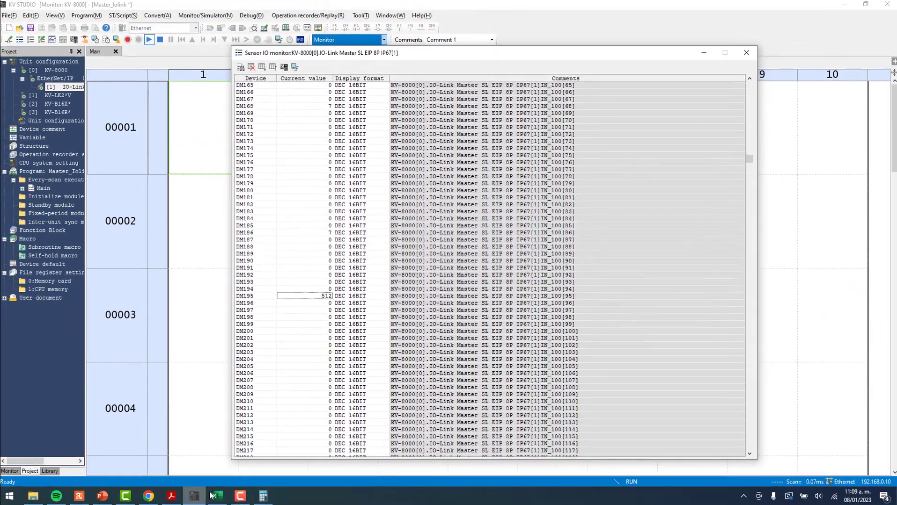
{"action": "left_click", "coordinate": [262, 496]}
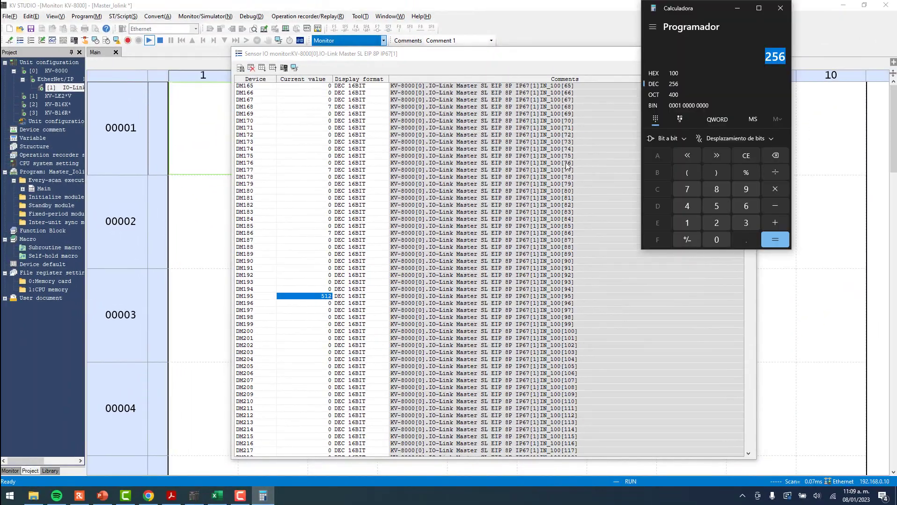
{"action": "left_click", "coordinate": [740, 156]}
{"action": "left_click", "coordinate": [716, 205]}
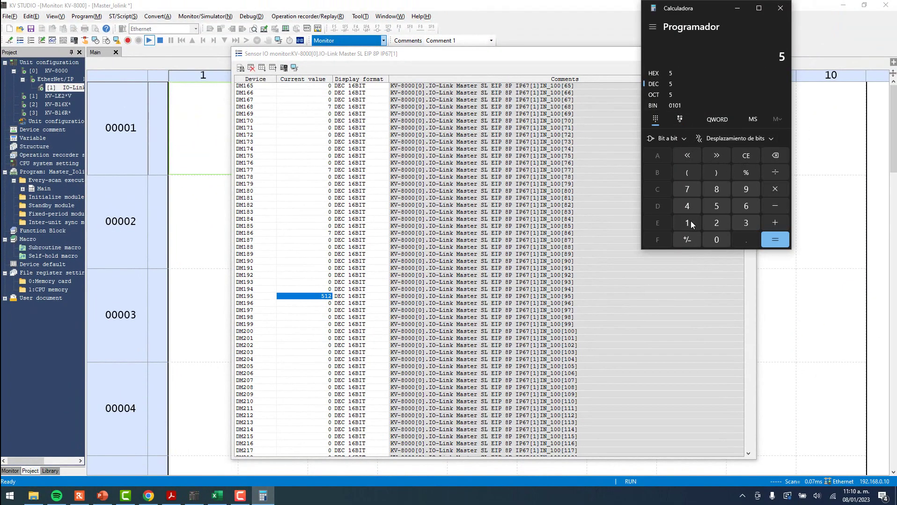
{"action": "left_click", "coordinate": [689, 222]}
{"action": "left_click", "coordinate": [714, 222]}
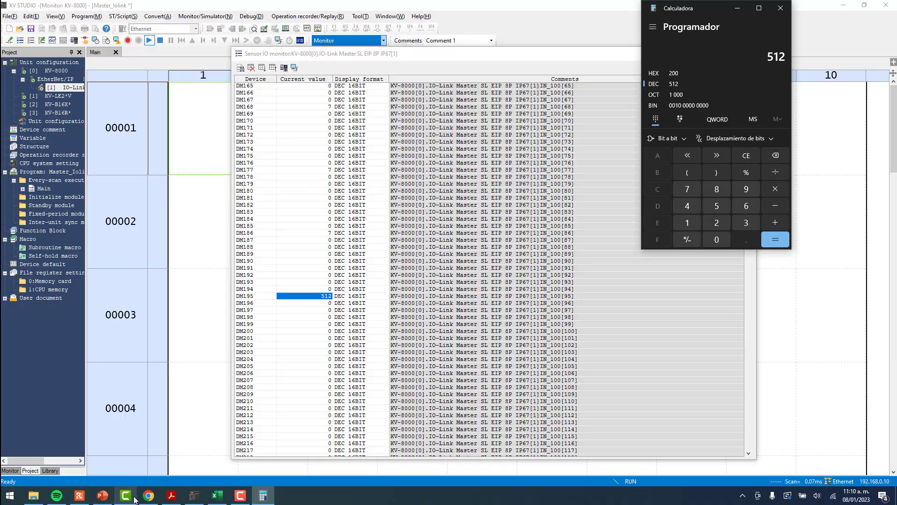
{"action": "left_click", "coordinate": [148, 496]}
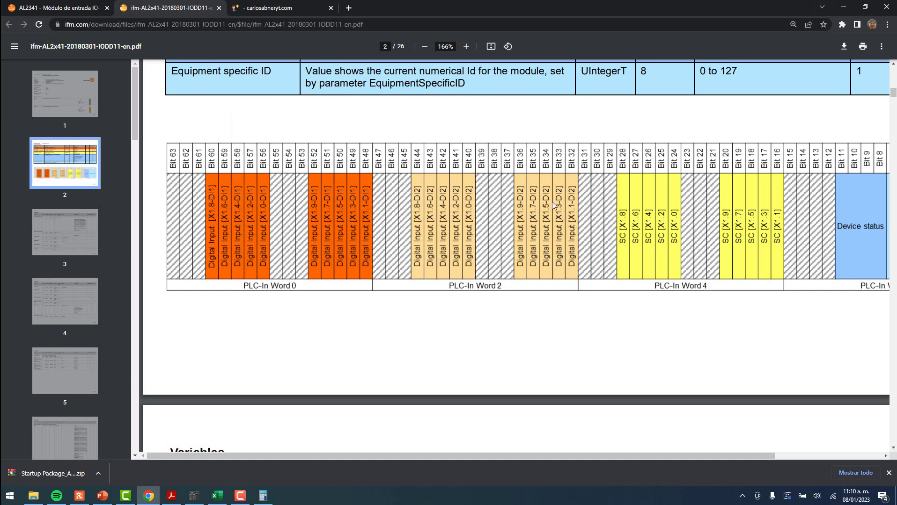
- Return to KV STUDIO, minimize the Sensor IO monitor, and switch the project from Monitor to Editor mode
{"action": "key", "text": "alt+Tab"}
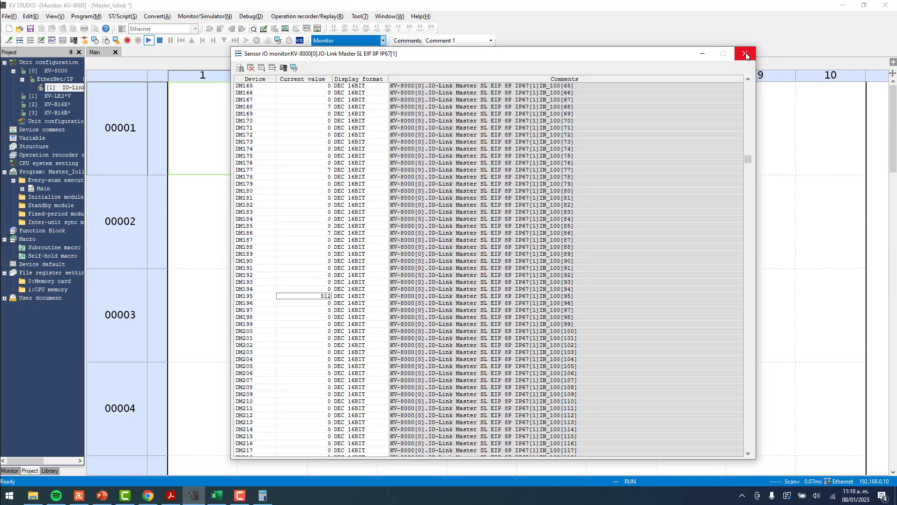
{"action": "left_click", "coordinate": [262, 297]}
{"action": "left_click", "coordinate": [700, 55]}
{"action": "left_click", "coordinate": [382, 40]}
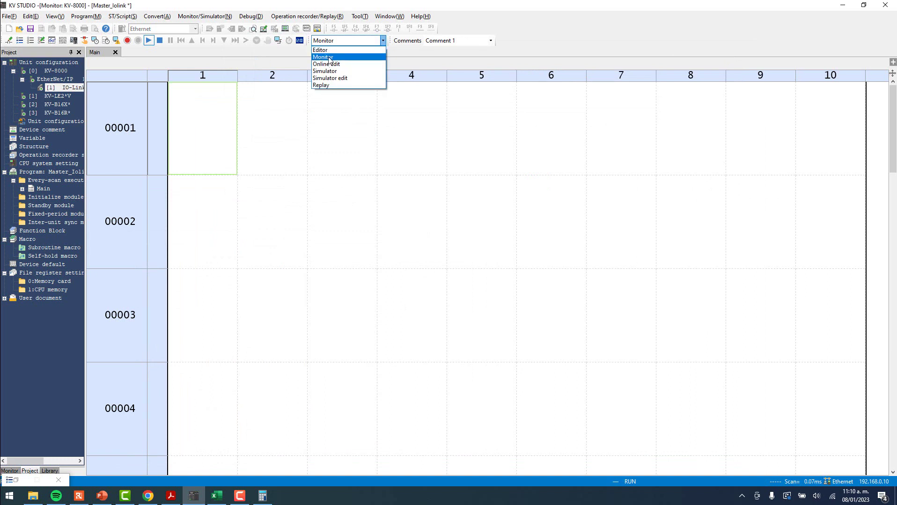
{"action": "left_click", "coordinate": [323, 50]}
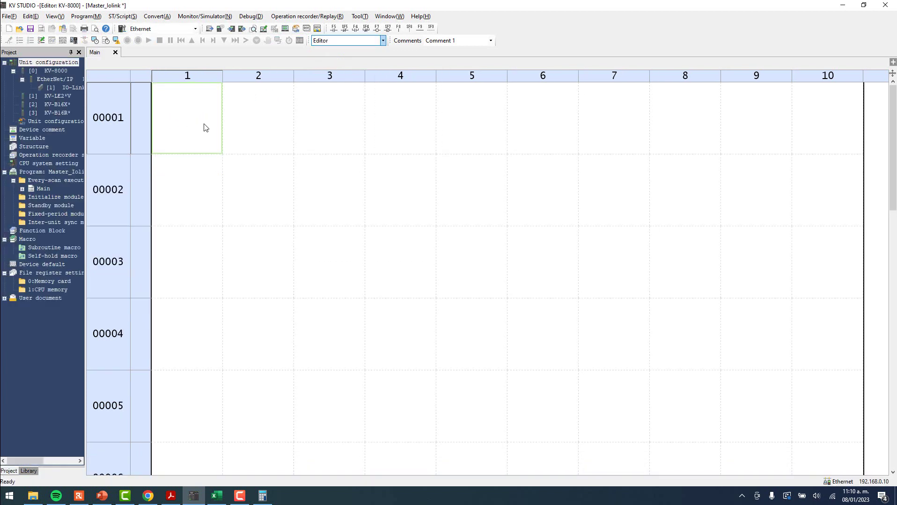
- Insert a normally open contact (LD) for DM195.8 at the start of rung 00001
{"action": "type", "text": "LD"}
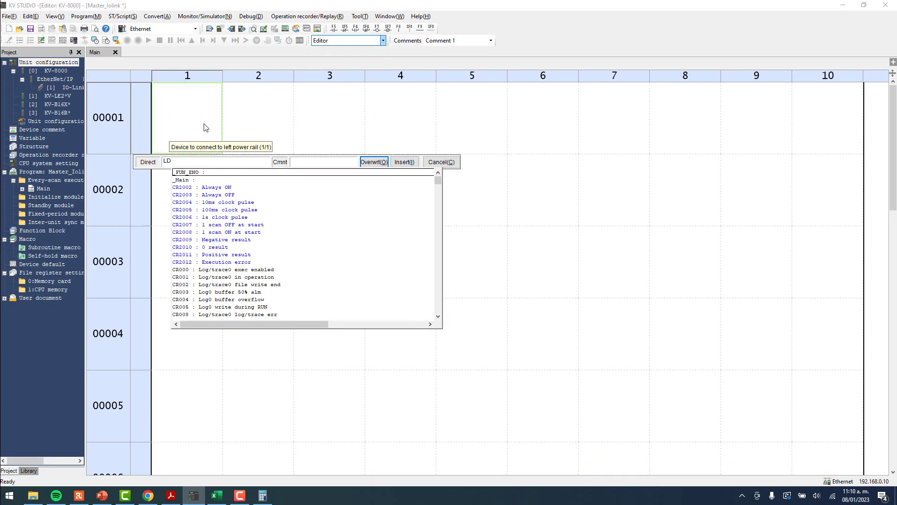
{"action": "type", "text": " DM195"}
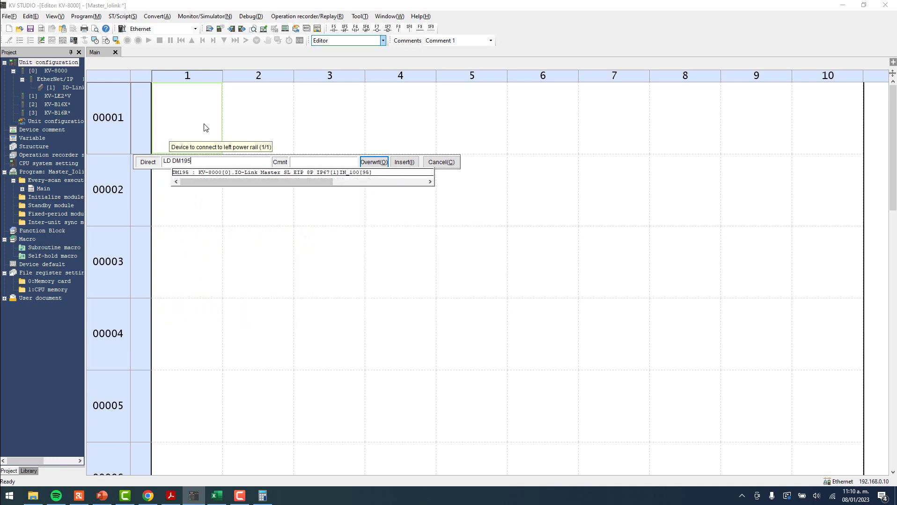
{"action": "type", "text": ".8"}
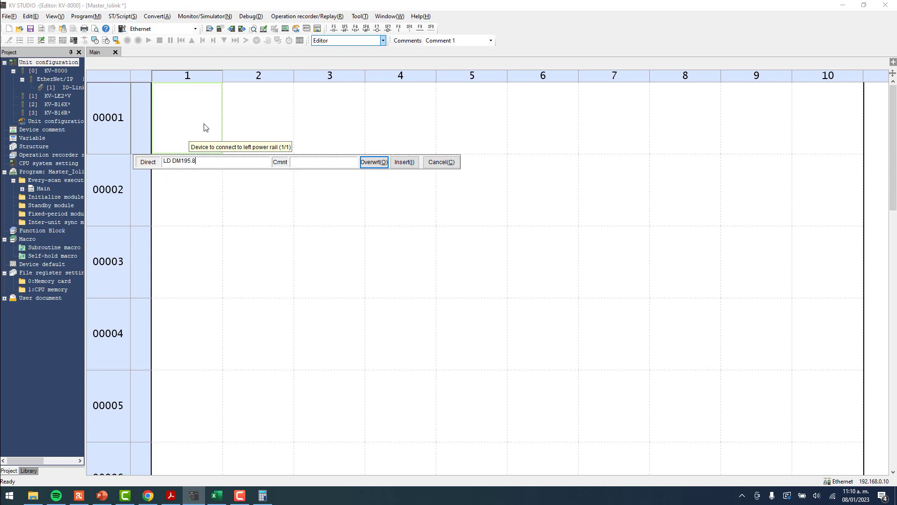
{"action": "key", "text": "Return"}
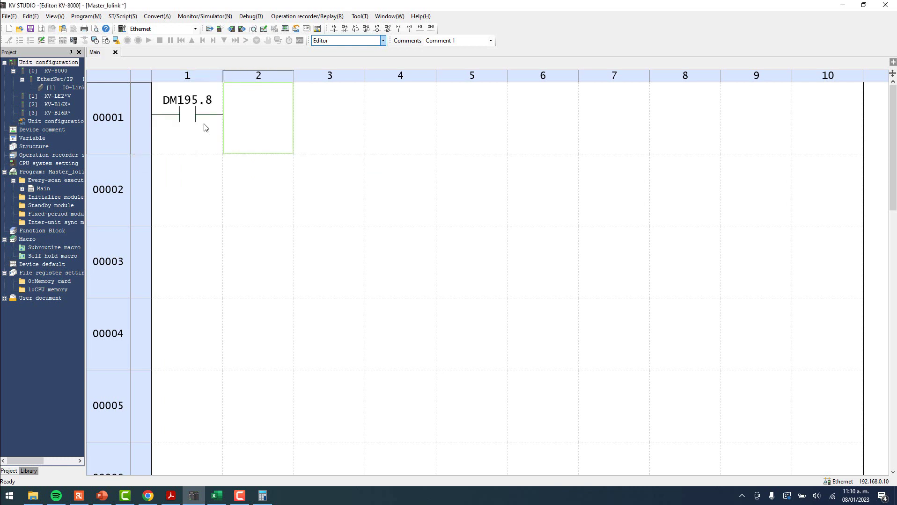
- Copy the DM195.8 contact to the start of rung 00002 and set the copy's operand to DM195.9
{"action": "left_click_drag", "start_coordinate": [205, 127], "coordinate": [189, 187]}
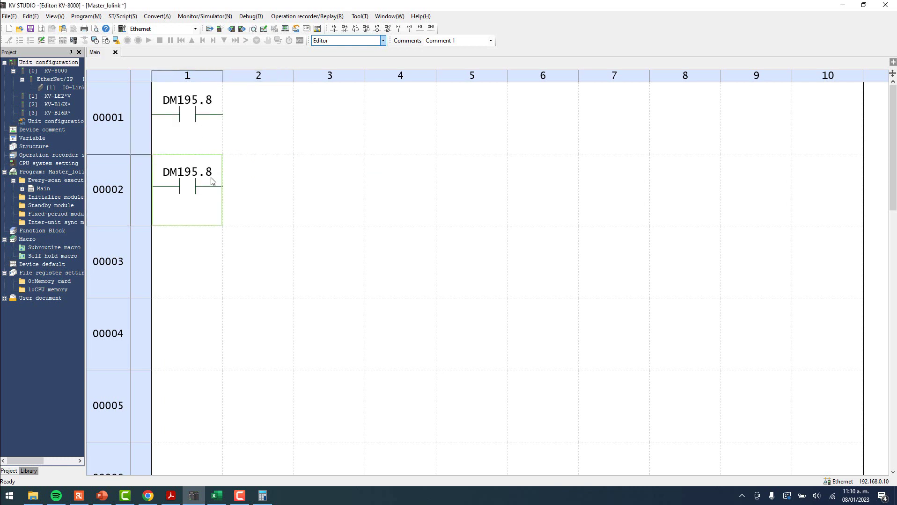
{"action": "double_click", "coordinate": [213, 182]}
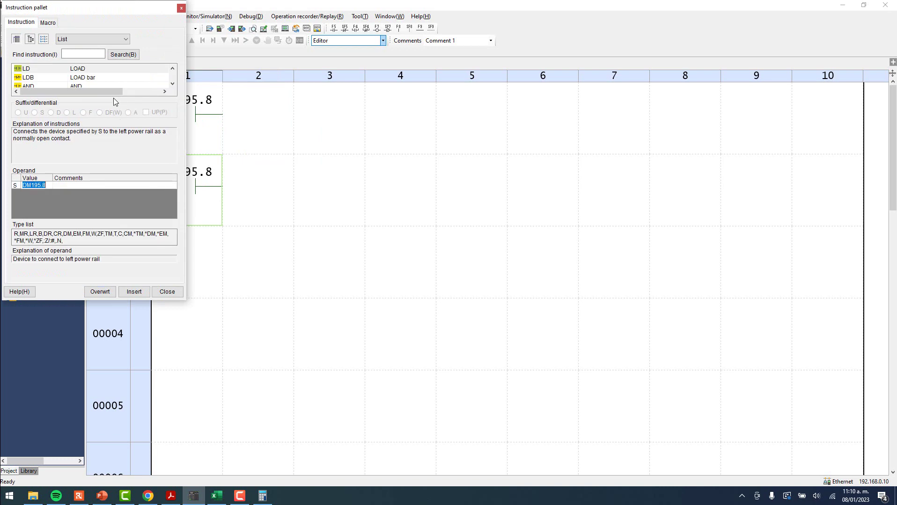
{"action": "left_click", "coordinate": [50, 187]}
{"action": "type", "text": "9"}
{"action": "key", "text": "Return"}
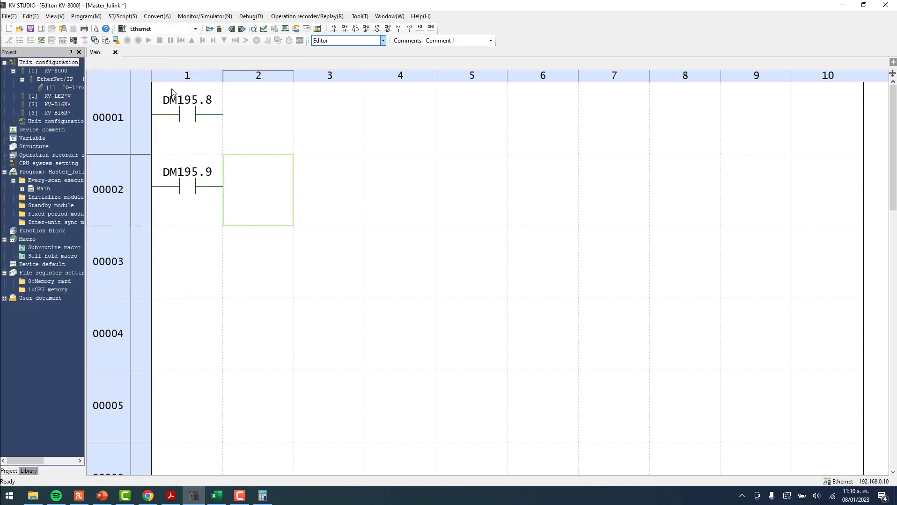
- Add output coils (OUT) to both rungs: IN1 driven by DM195.8 and IN2 driven by DM195.9
{"action": "left_click", "coordinate": [250, 112]}
{"action": "type", "text": "OUT"}
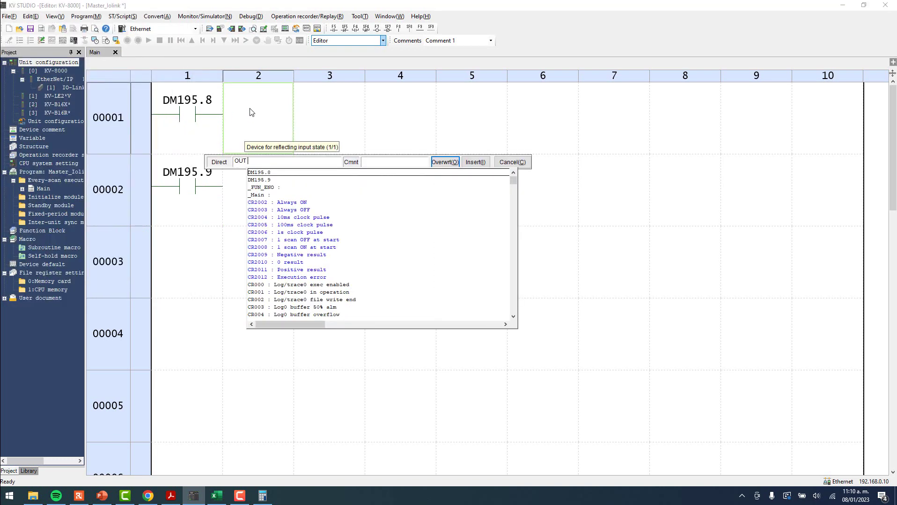
{"action": "type", "text": " IN"}
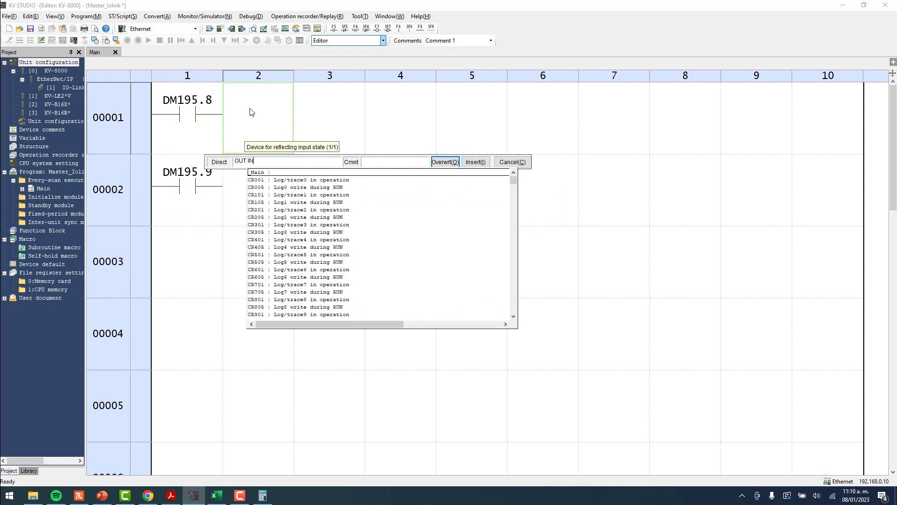
{"action": "type", "text": "1"}
{"action": "key", "text": "Return"}
{"action": "left_click", "coordinate": [251, 208]}
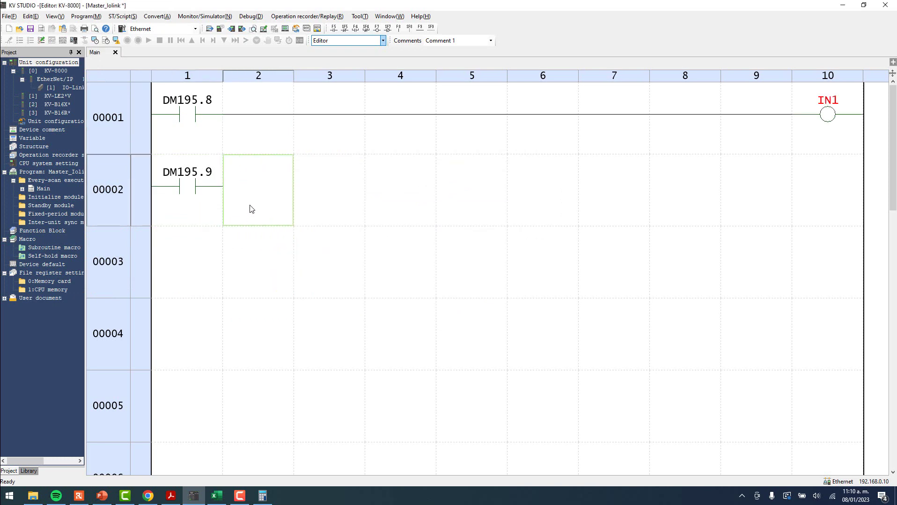
{"action": "type", "text": "OUT "}
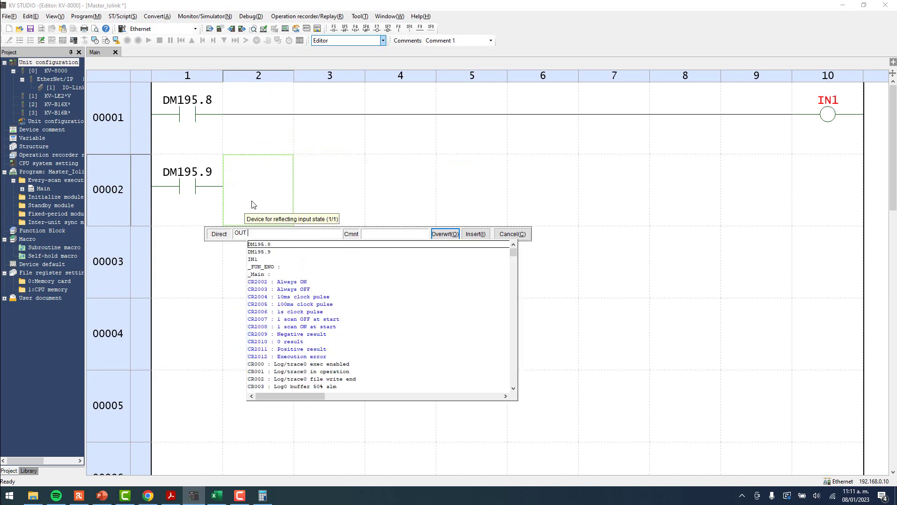
{"action": "type", "text": "IN2"}
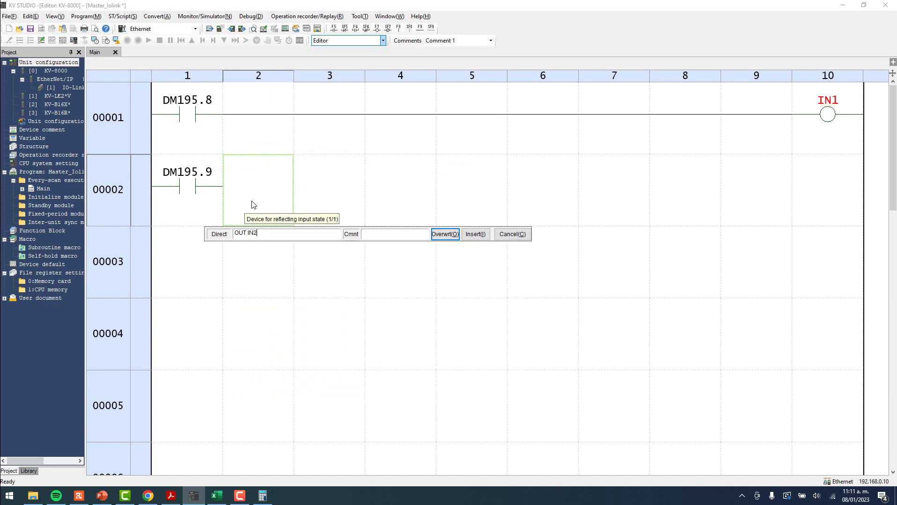
{"action": "key", "text": "Return"}
- Register the coil names IN1 and IN2 as global variables
{"action": "left_click", "coordinate": [822, 109]}
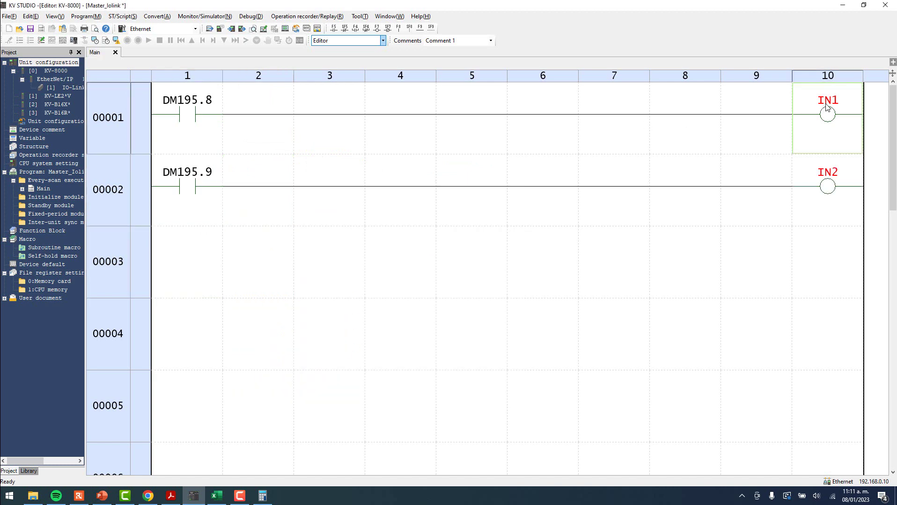
{"action": "right_click", "coordinate": [823, 108]}
{"action": "left_click", "coordinate": [812, 121]}
{"action": "right_click", "coordinate": [831, 176]}
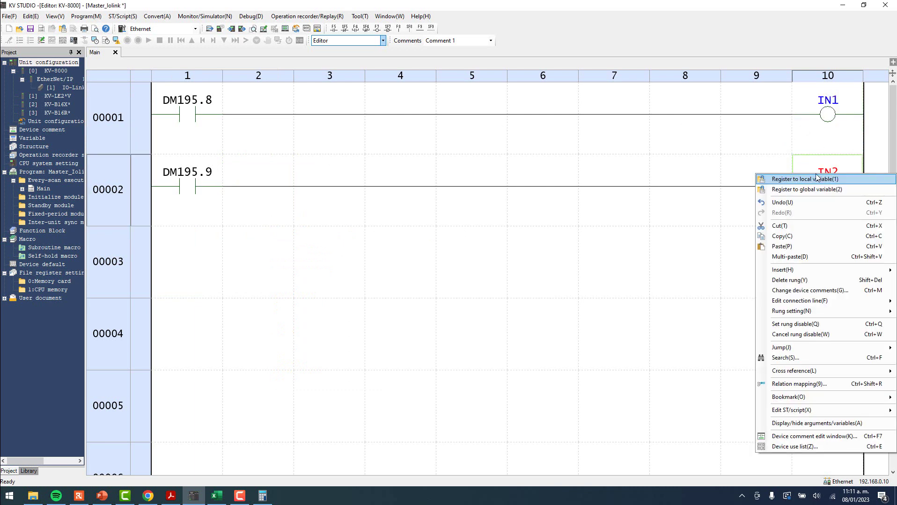
{"action": "left_click", "coordinate": [801, 191]}
- Switch to Monitor mode, transferring the program in RUN mode without operation recorder settings and forcing the global variable change
{"action": "left_click", "coordinate": [381, 41]}
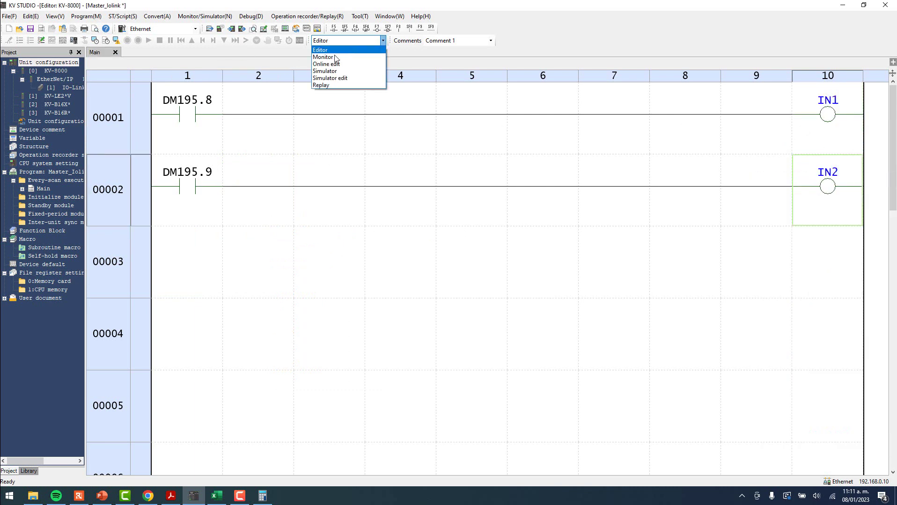
{"action": "left_click", "coordinate": [341, 53]}
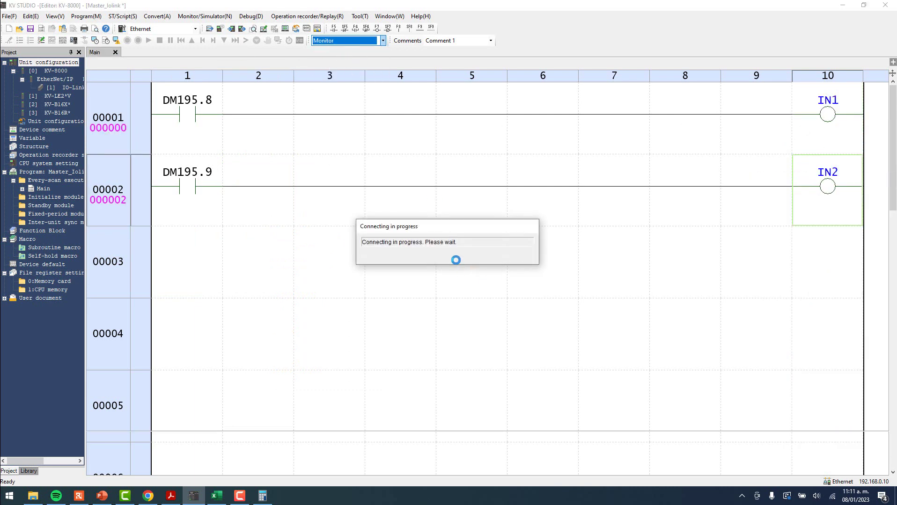
{"action": "left_click", "coordinate": [444, 255]}
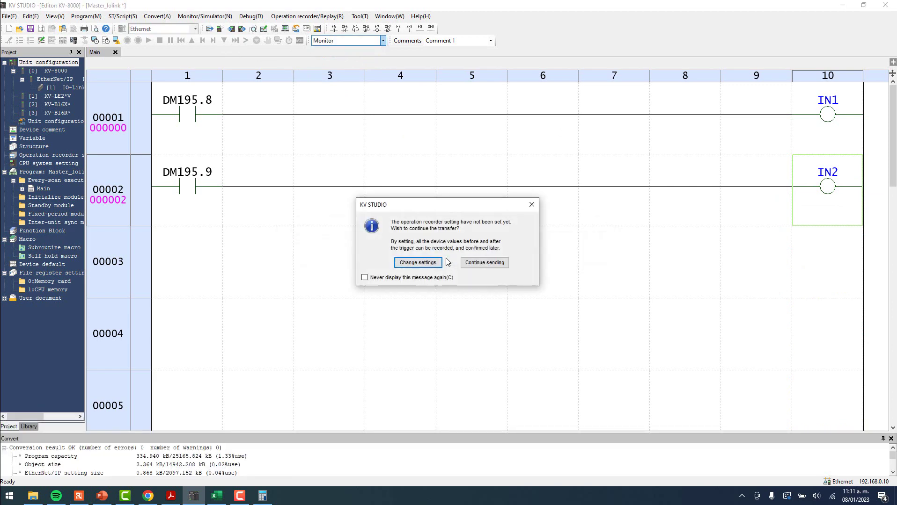
{"action": "left_click", "coordinate": [492, 266]}
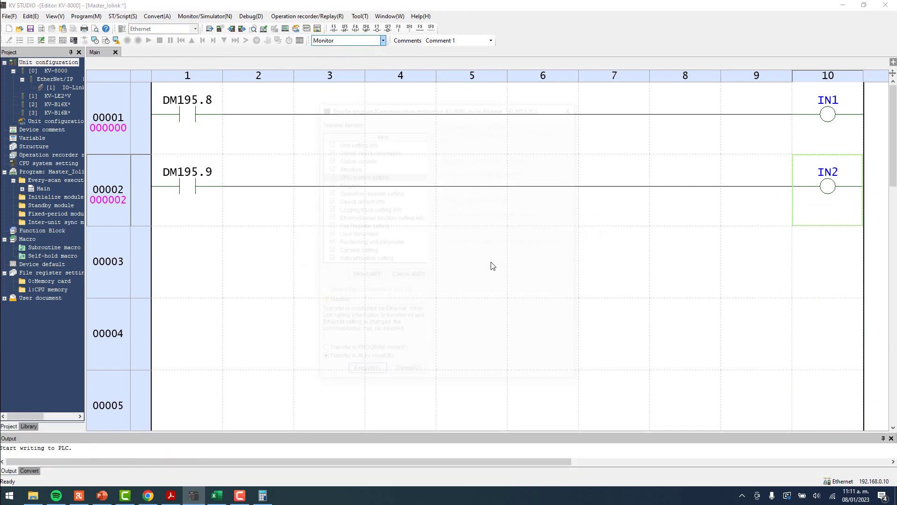
{"action": "left_click", "coordinate": [364, 374]}
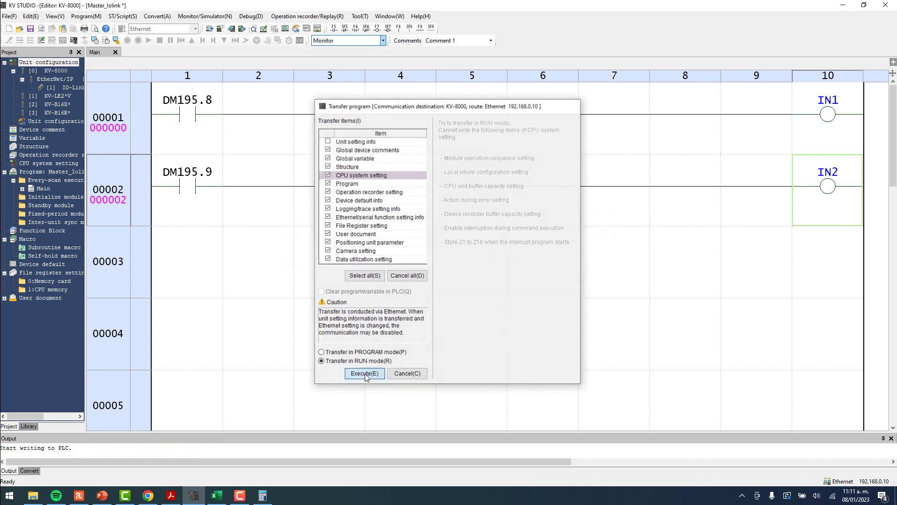
{"action": "left_click", "coordinate": [457, 279]}
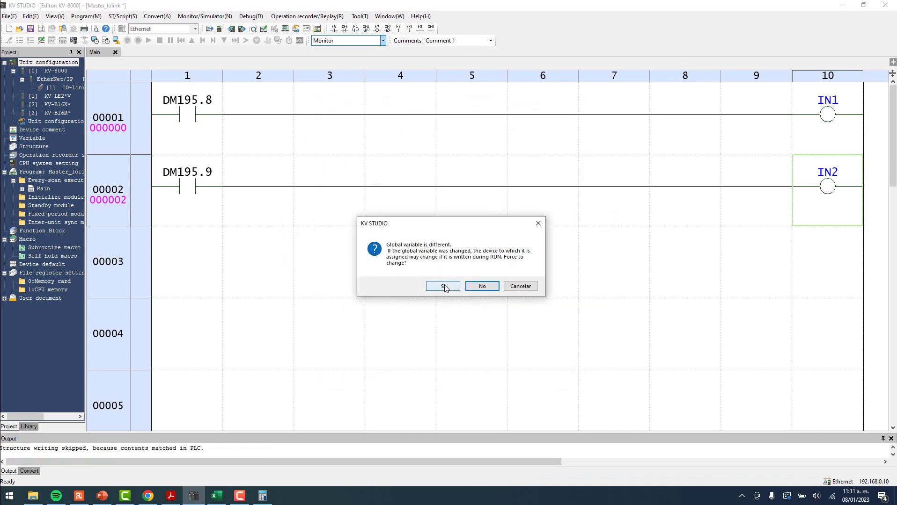
{"action": "left_click", "coordinate": [442, 287]}
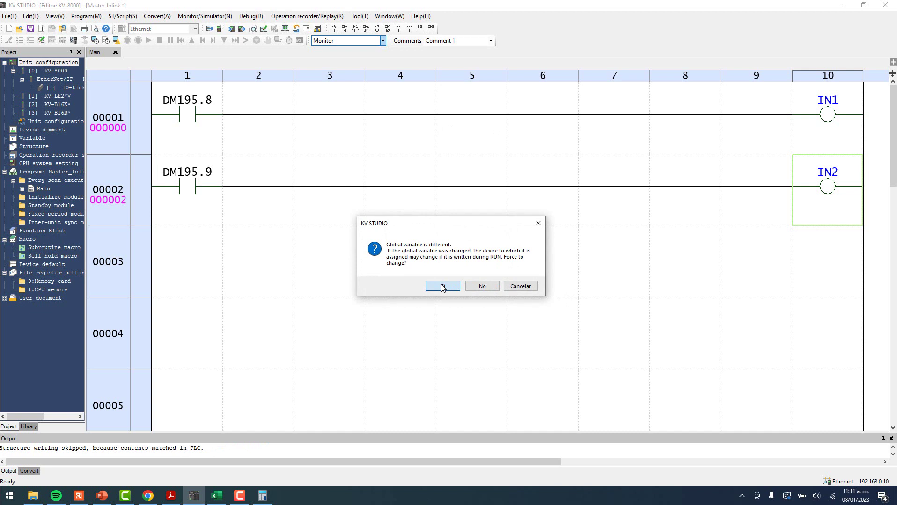
{"action": "left_click", "coordinate": [443, 286]}
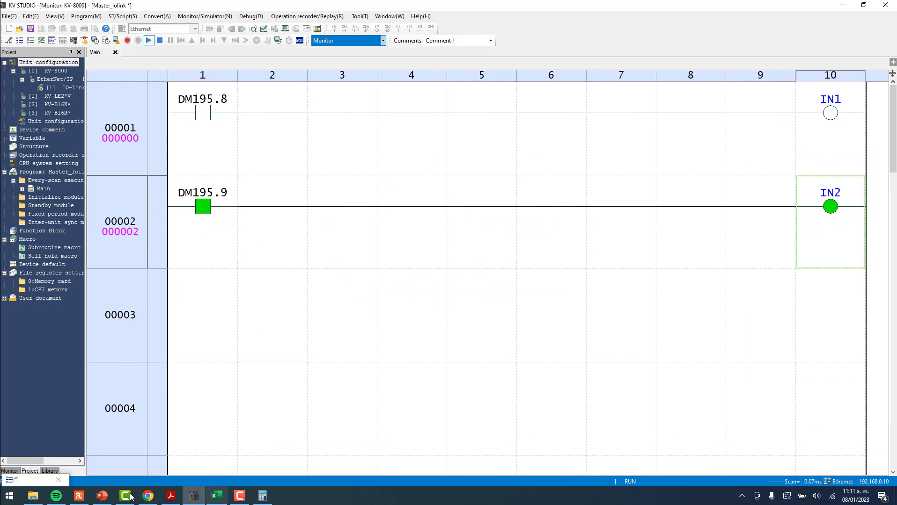
- Show the Remote camera window over the ladder, observe both rungs against the sensor connection, and return to the DM195.9 contact
{"action": "left_click", "coordinate": [79, 496]}
{"action": "left_click_drag", "start_coordinate": [634, 202], "coordinate": [548, 201]}
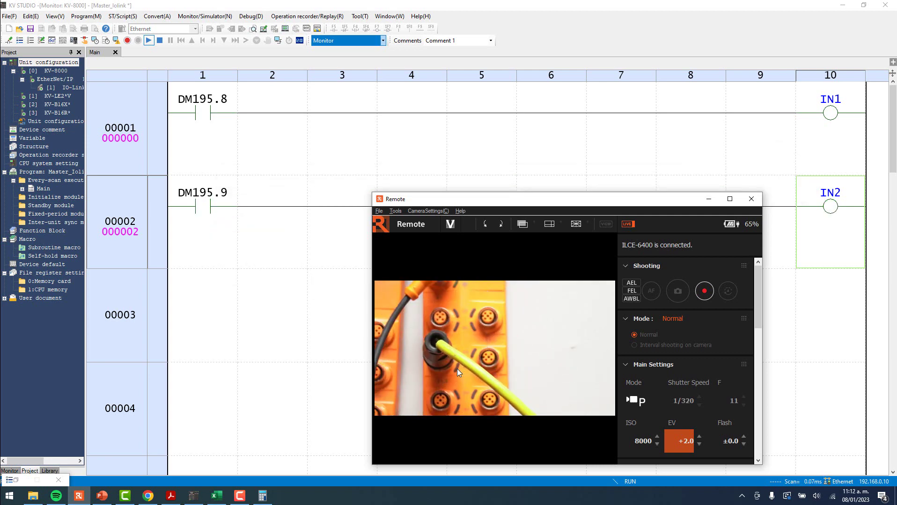
{"action": "left_click", "coordinate": [216, 128]}
{"action": "left_click", "coordinate": [210, 198]}
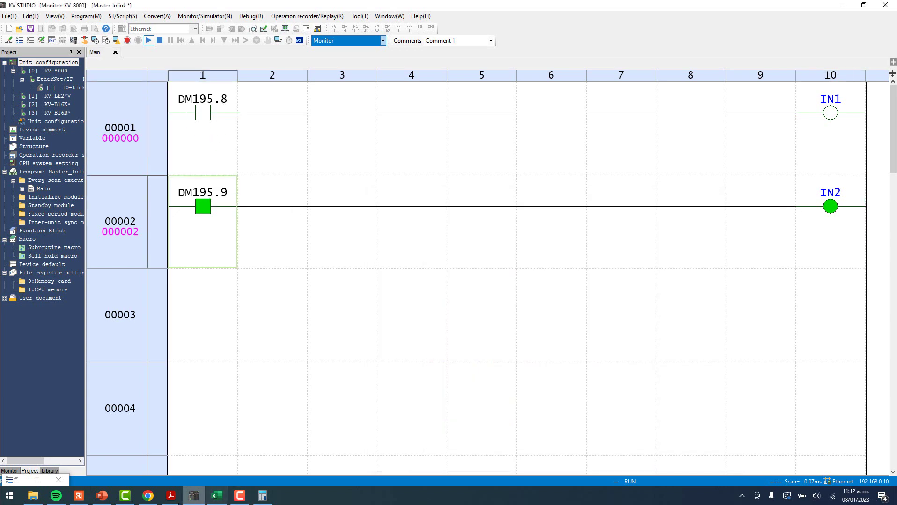
- Switch to the Acrobat manual, mark the Input assembly (Instance 100) table on page 64, and return to KV STUDIO
{"action": "left_click", "coordinate": [172, 497]}
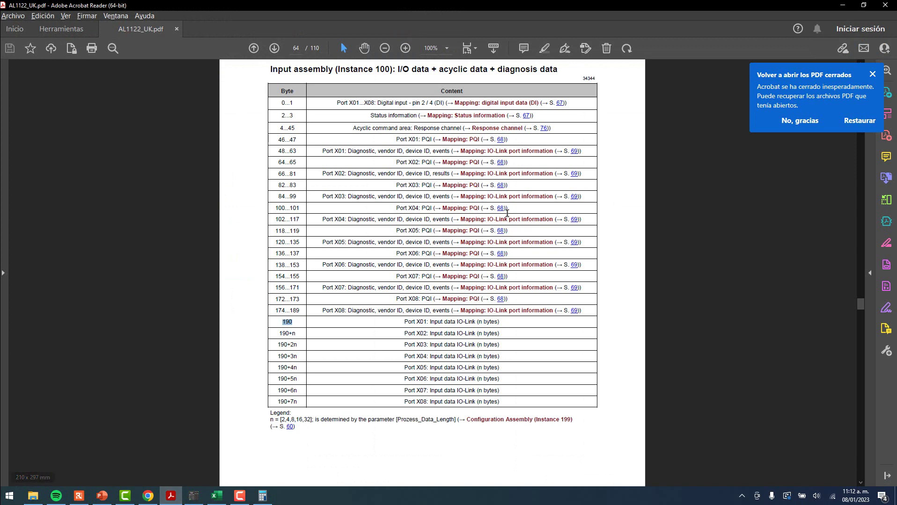
{"action": "left_click_drag", "start_coordinate": [284, 103], "coordinate": [520, 405]}
{"action": "left_click", "coordinate": [695, 293]}
{"action": "left_click", "coordinate": [194, 496]}
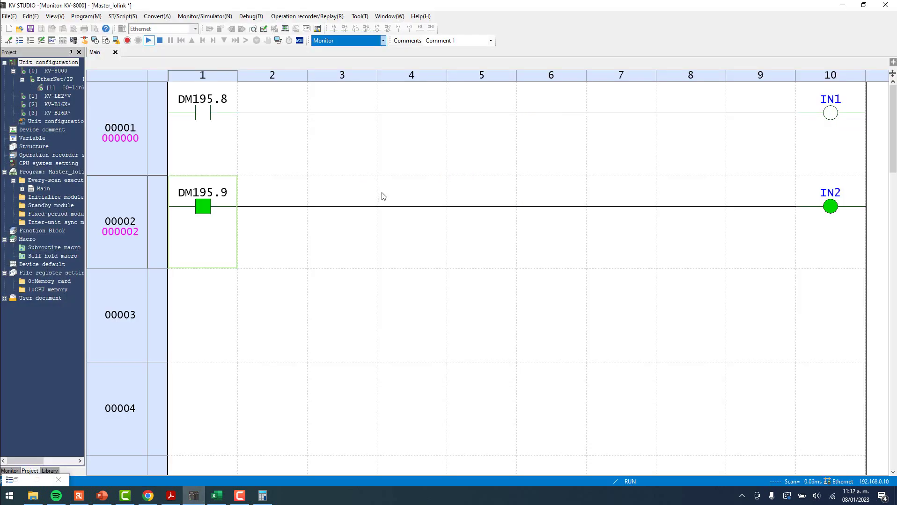